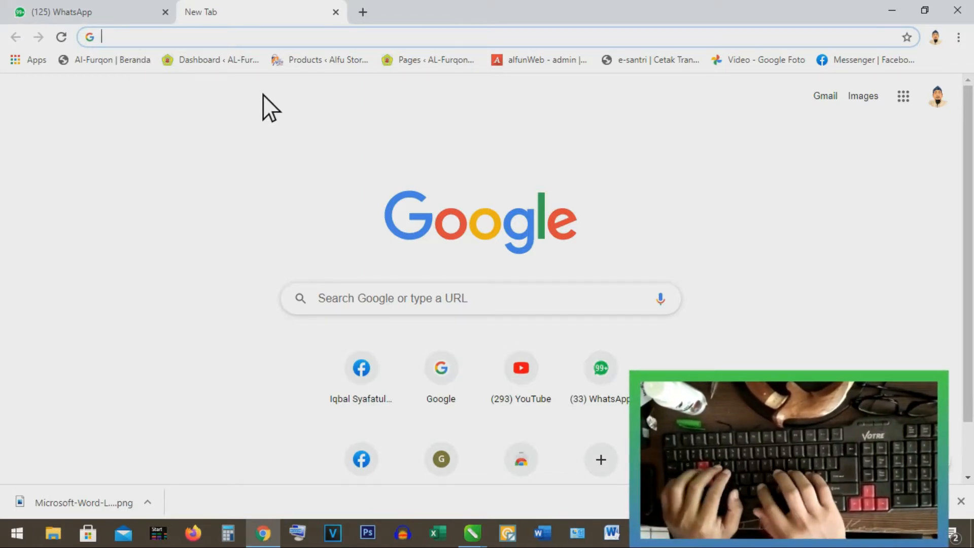
- Search Google for "label tom and jerry" and open the "Format Label Tom Jerry (MS Word)" blog post
type("label")
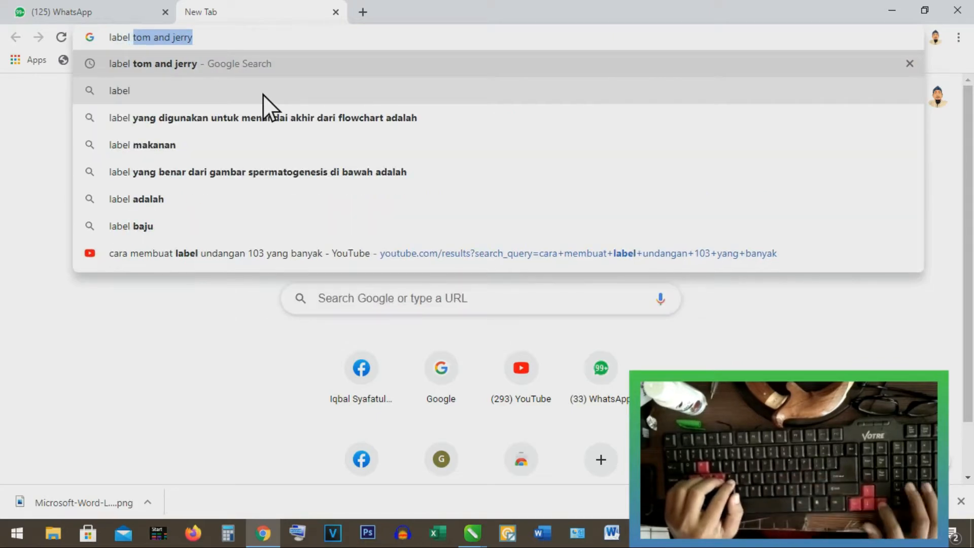
key("Right")
key("Return")
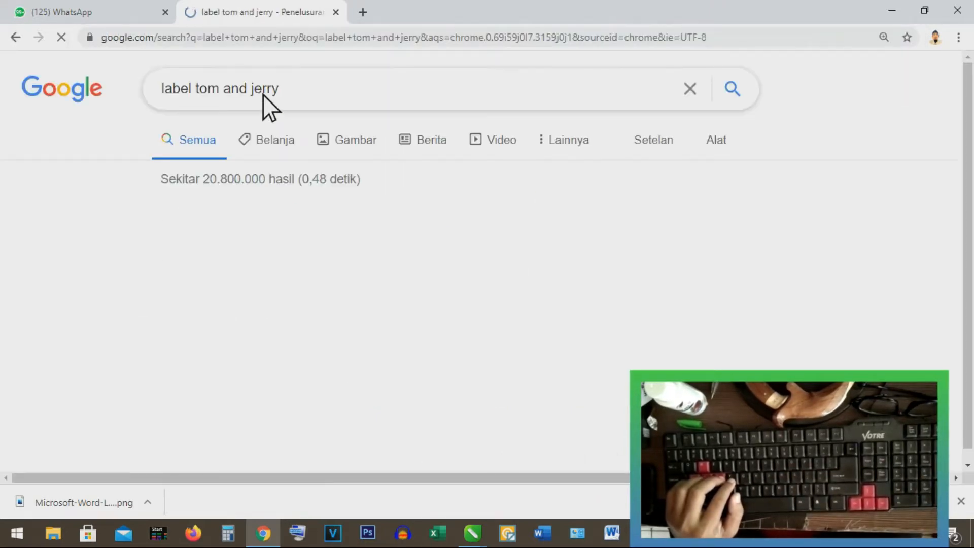
scroll(439, 238, "down", 5)
scroll(453, 252, "down", 3)
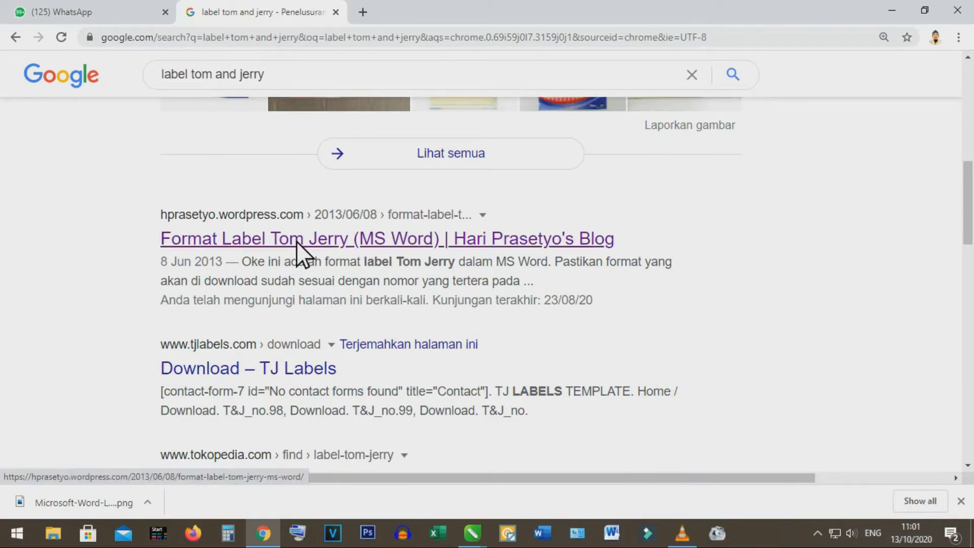
left_click(297, 240)
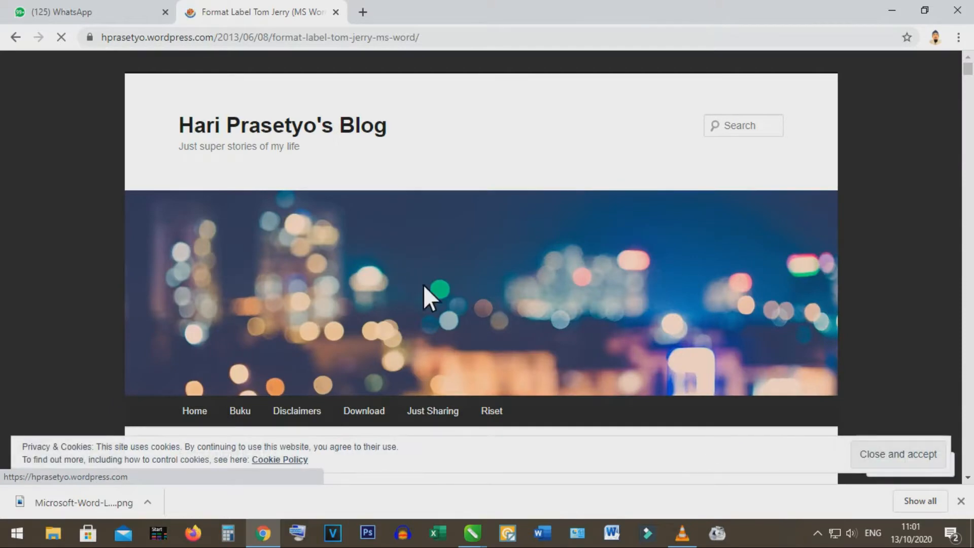
- Download the label template "Format Label TnJ no.103.doc" from the post's list
scroll(498, 314, "down", 4)
scroll(511, 302, "down", 5)
scroll(513, 300, "down", 7)
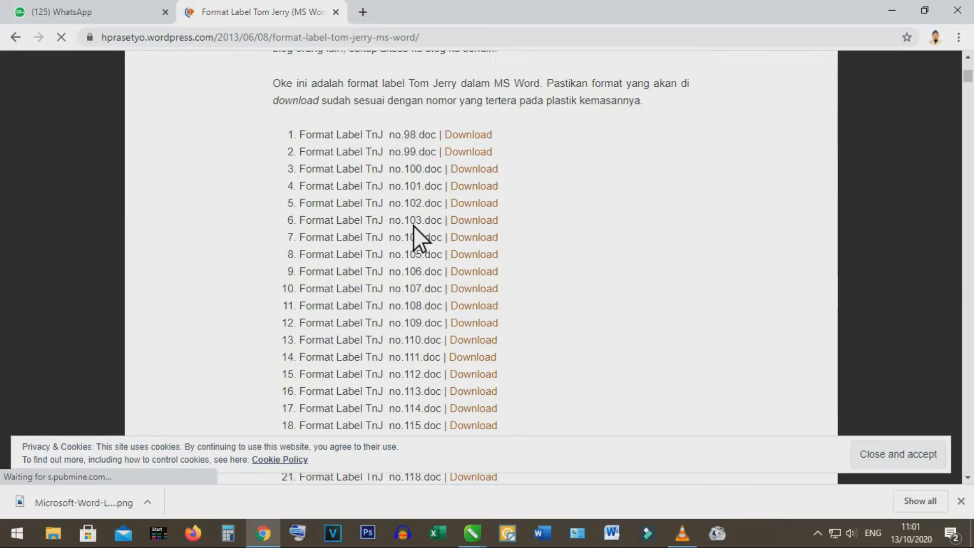
left_click(480, 222)
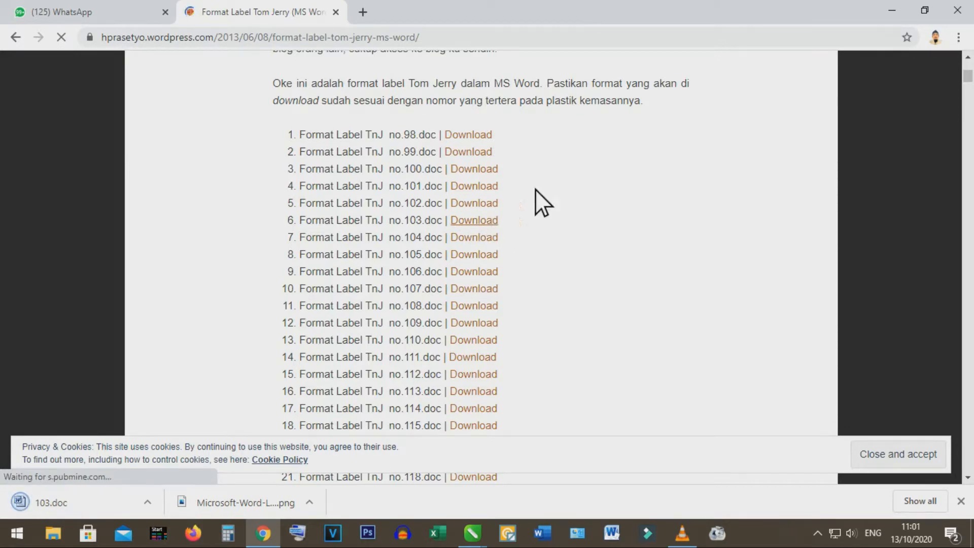
- Show the downloaded 103.doc in its folder, open it in Word and enable editing
scroll(517, 255, "up", 10)
scroll(518, 254, "up", 2)
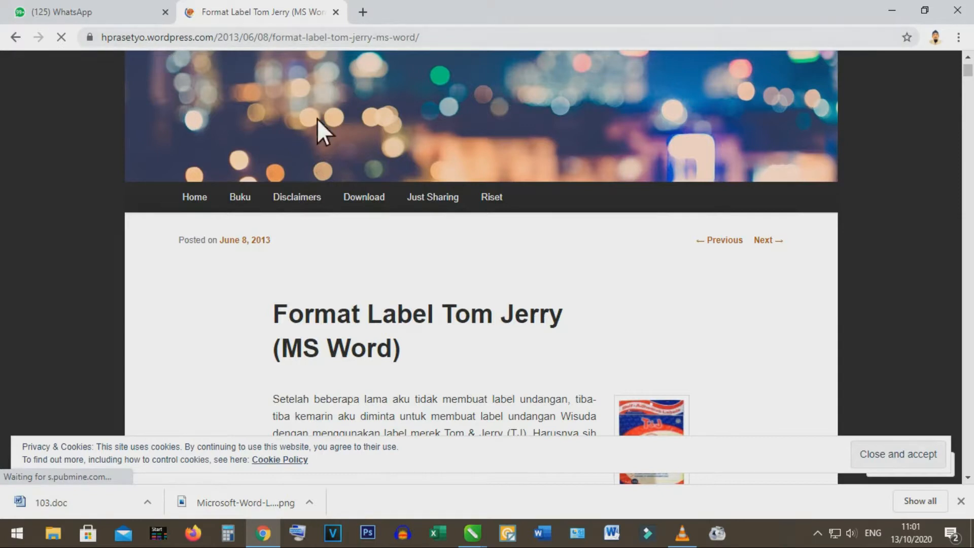
scroll(310, 398, "down", 4)
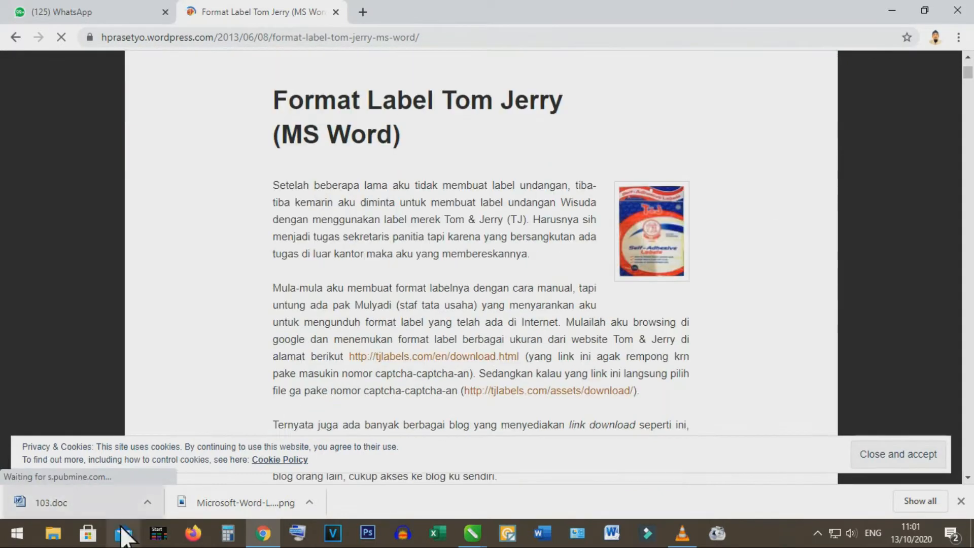
left_click(146, 503)
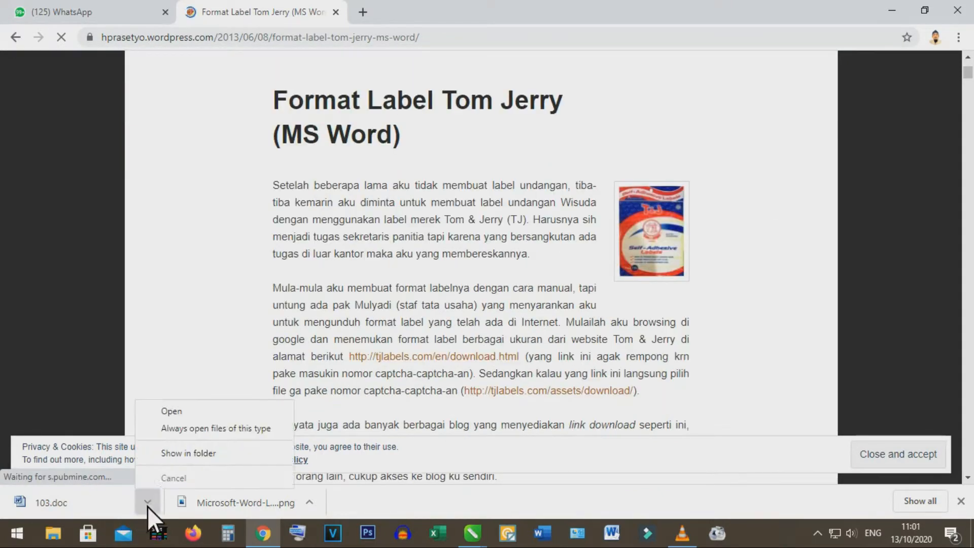
left_click(176, 453)
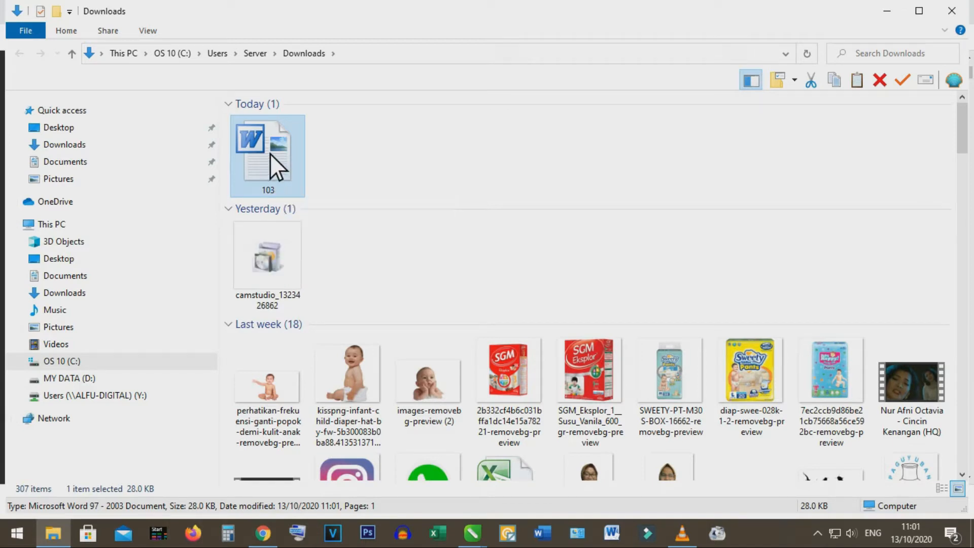
double_click(270, 154)
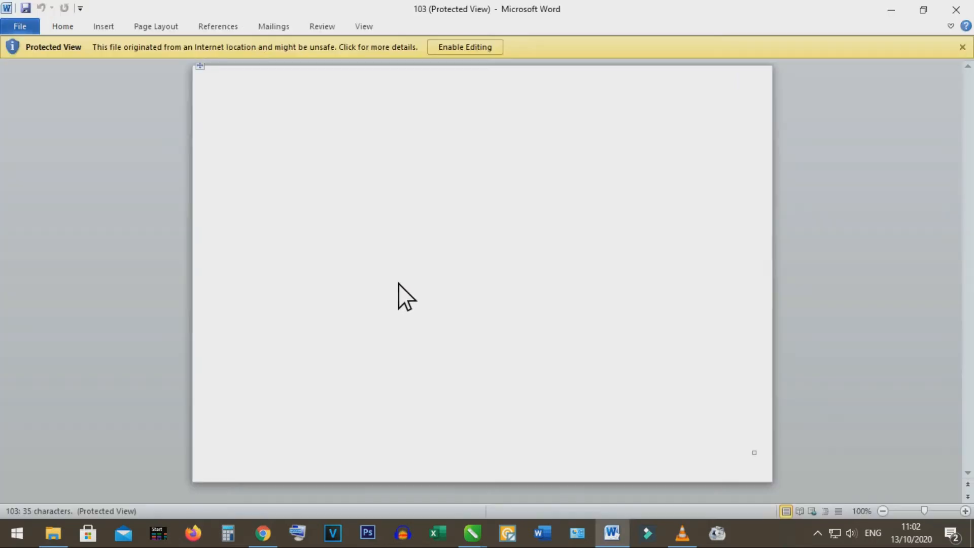
left_click(481, 45)
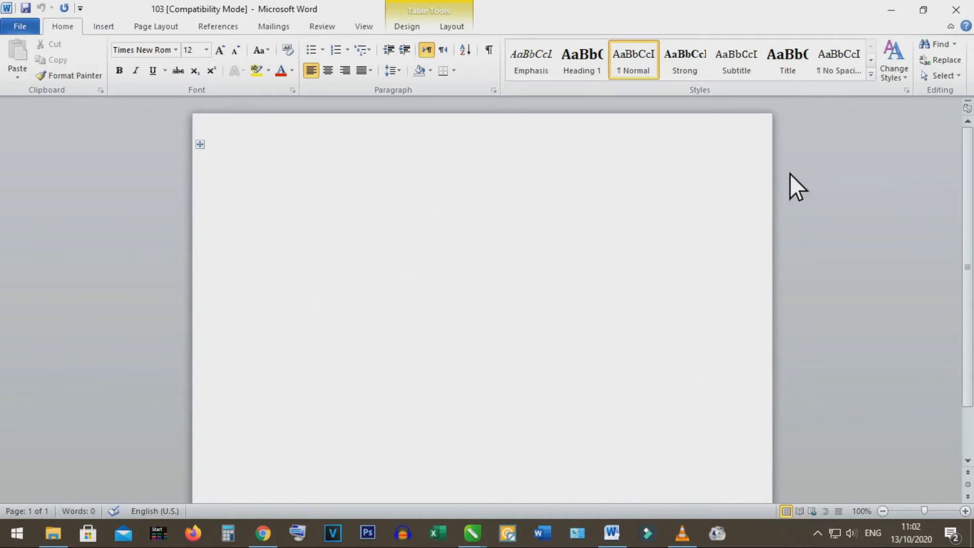
- Select the entire label table, dismiss the Office activation notice and apply All Borders
left_click(200, 146)
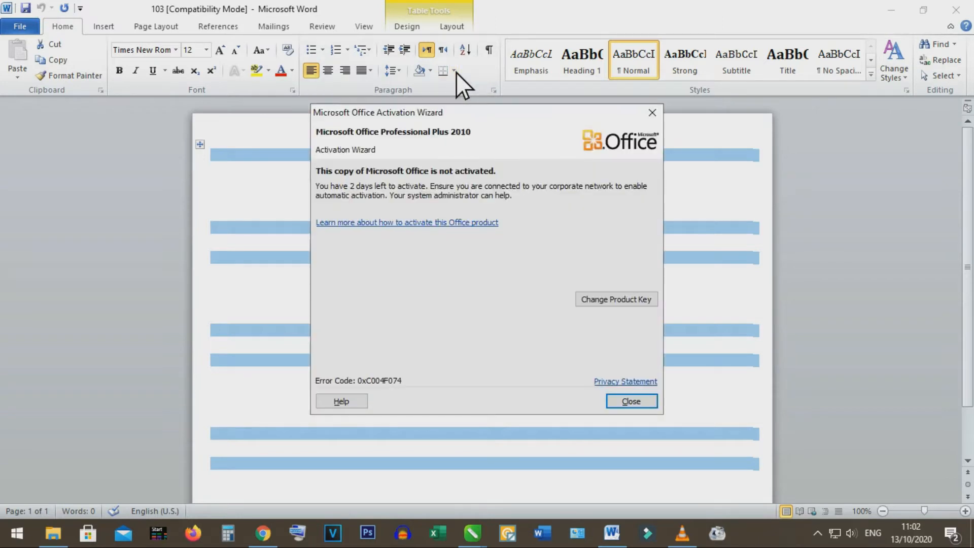
left_click(653, 111)
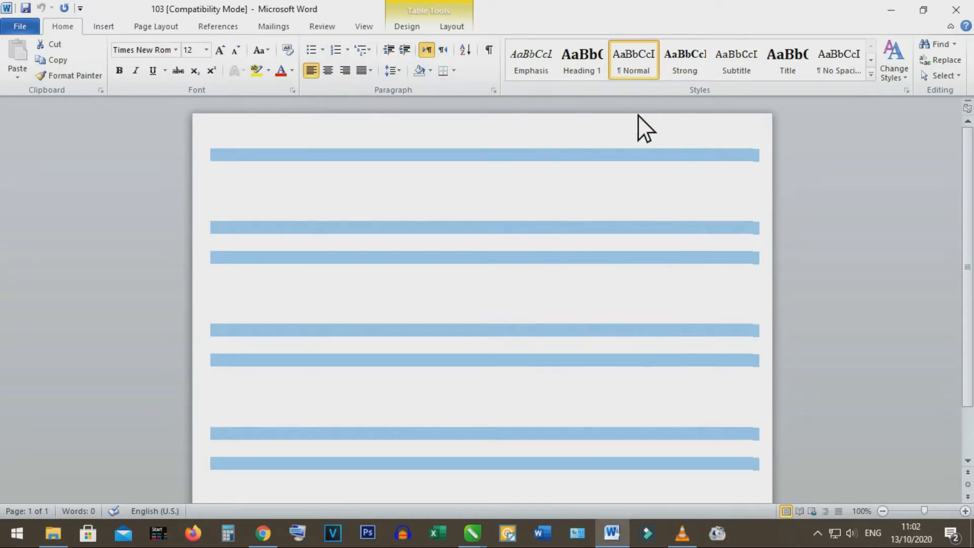
left_click(454, 71)
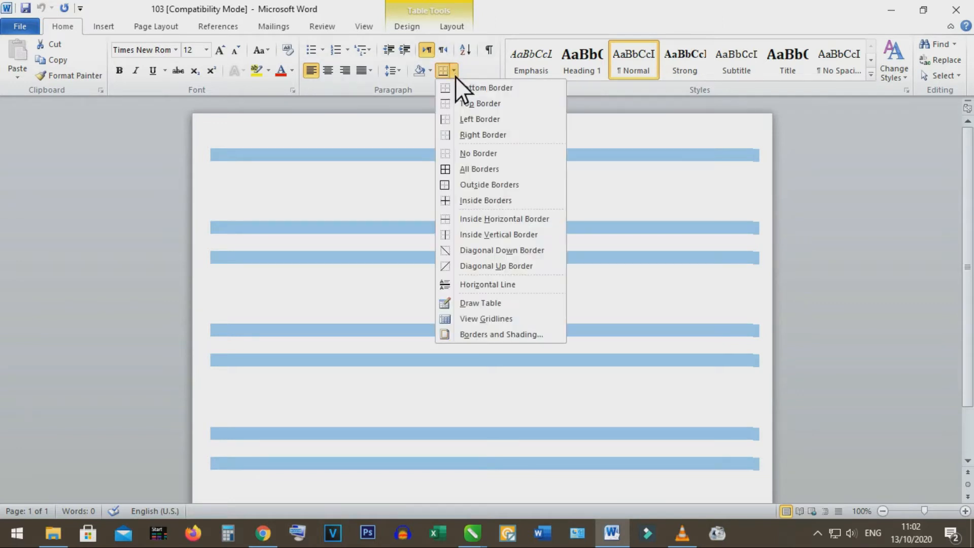
left_click(477, 170)
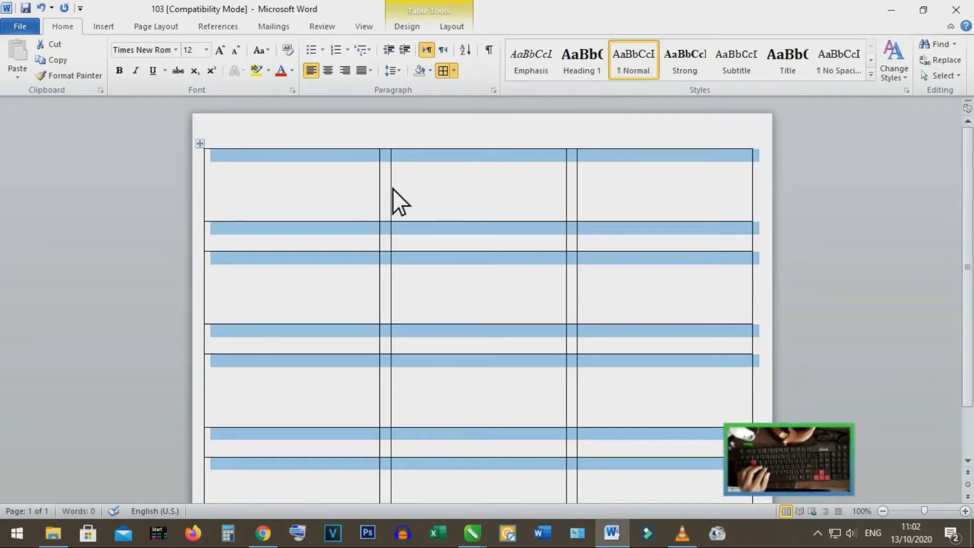
- Centre the text horizontally in all cells of the label table and place the cursor in the first cell
left_click(280, 158)
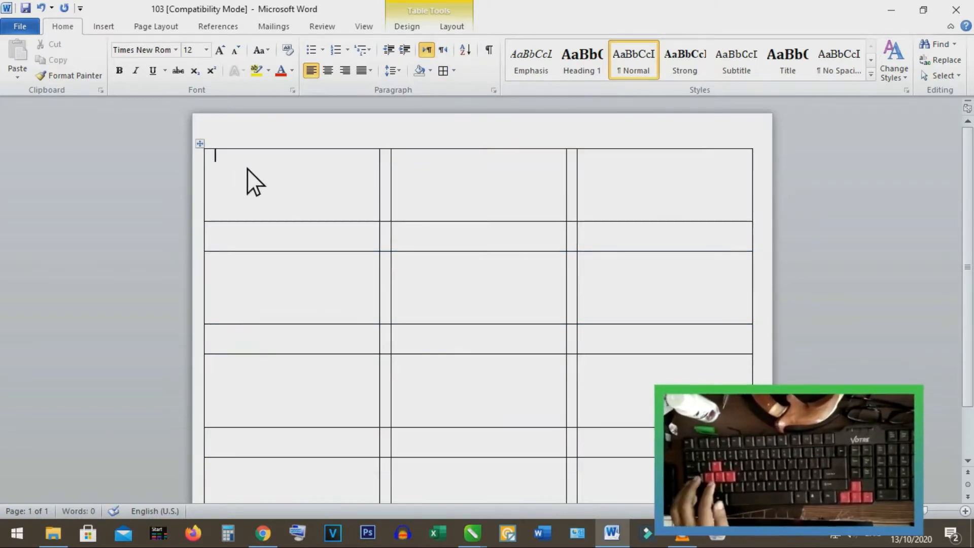
key("ctrl+a")
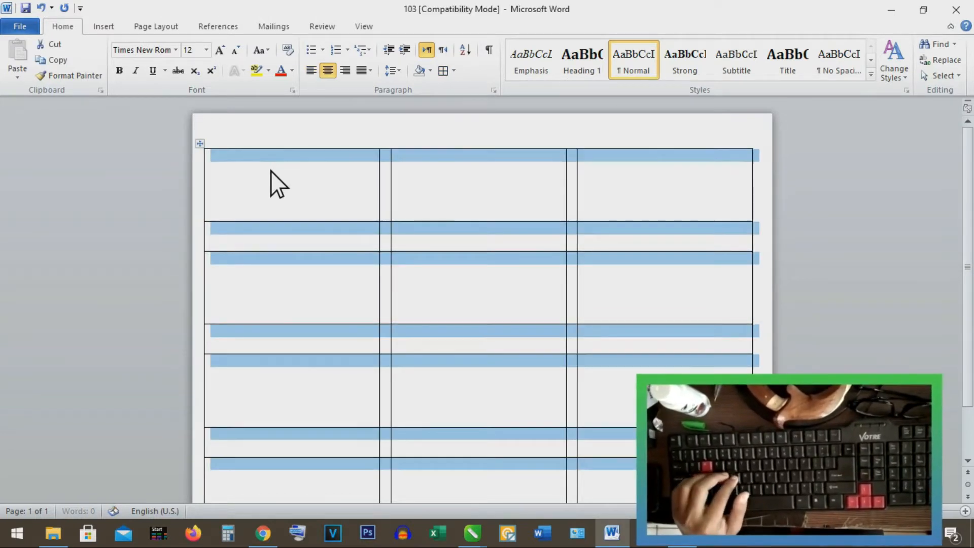
left_click(299, 165)
key("ctrl+e")
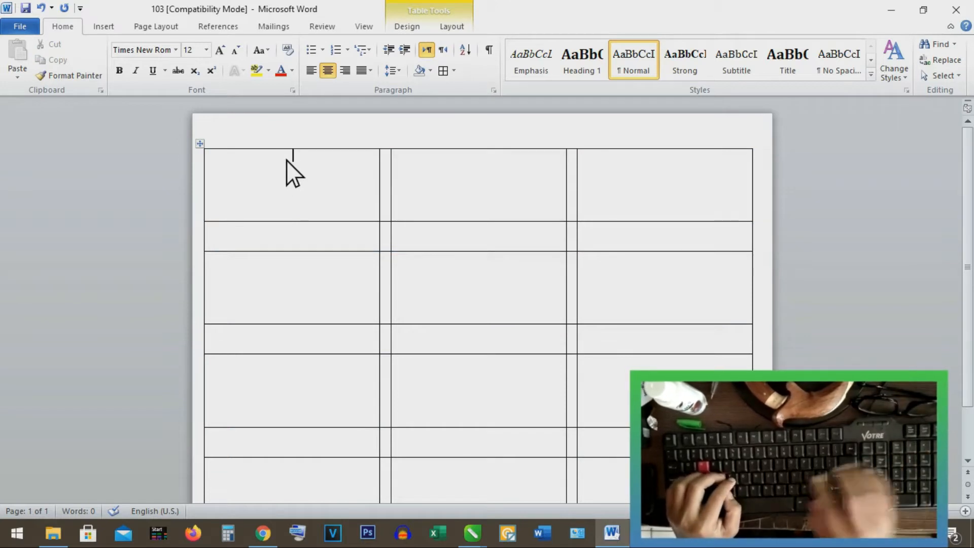
type("Nama oran")
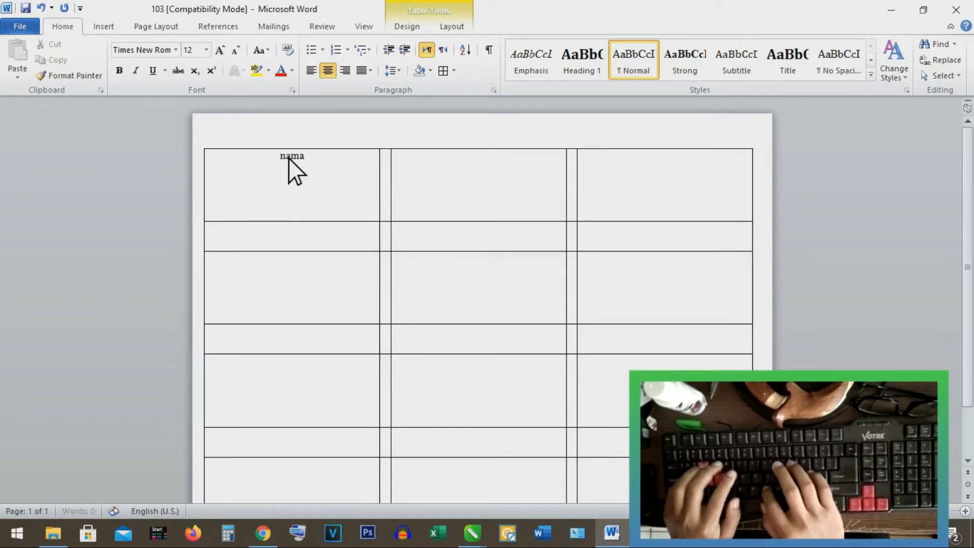
type("g ")
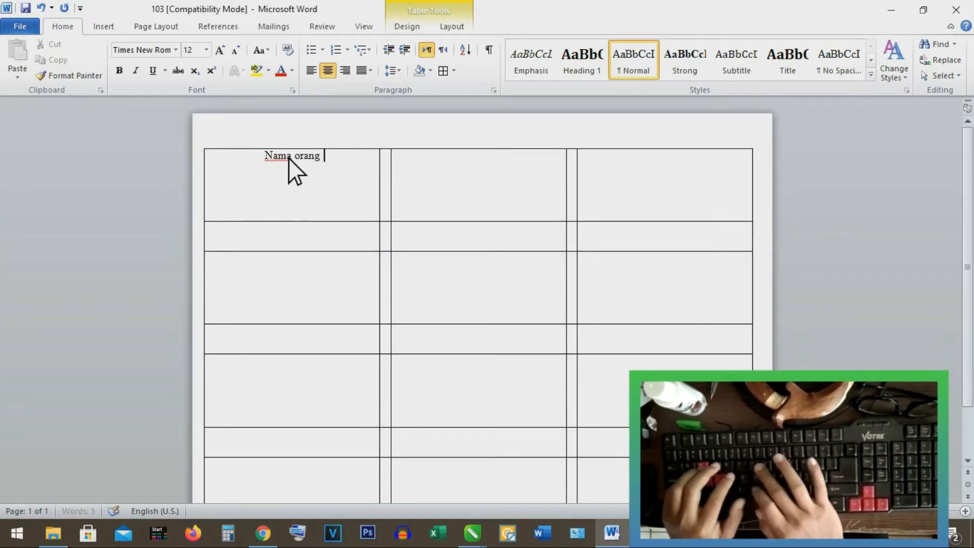
type("yang akan di")
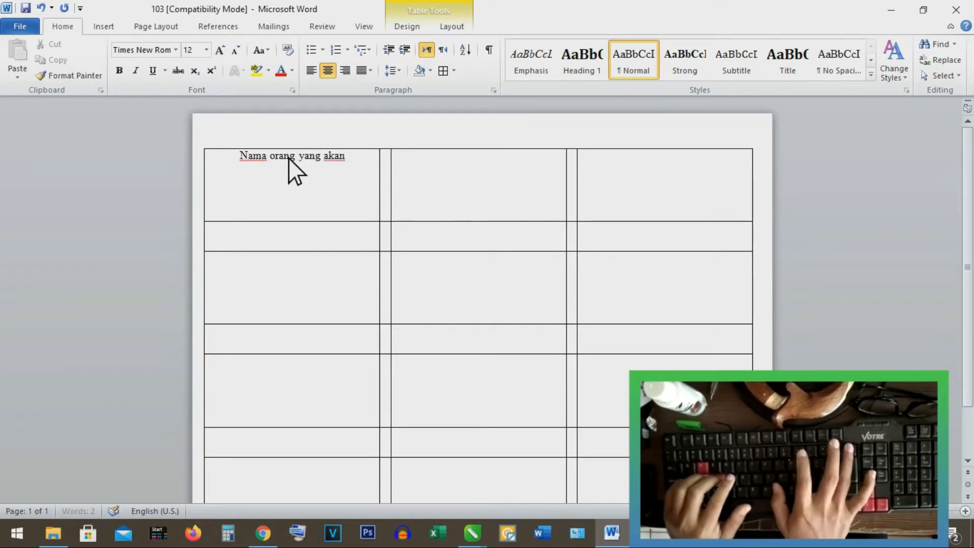
key("BackSpace")
key("BackSpace")
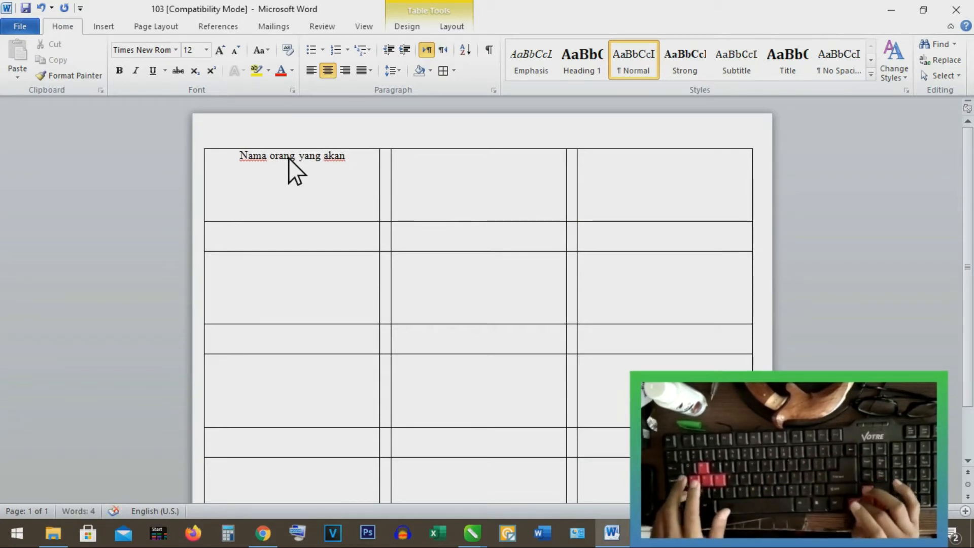
key("ctrl+shift+Left")
key("ctrl+shift+Left")
key("ctrl+shift+Left")
key("ctrl+shift+Left")
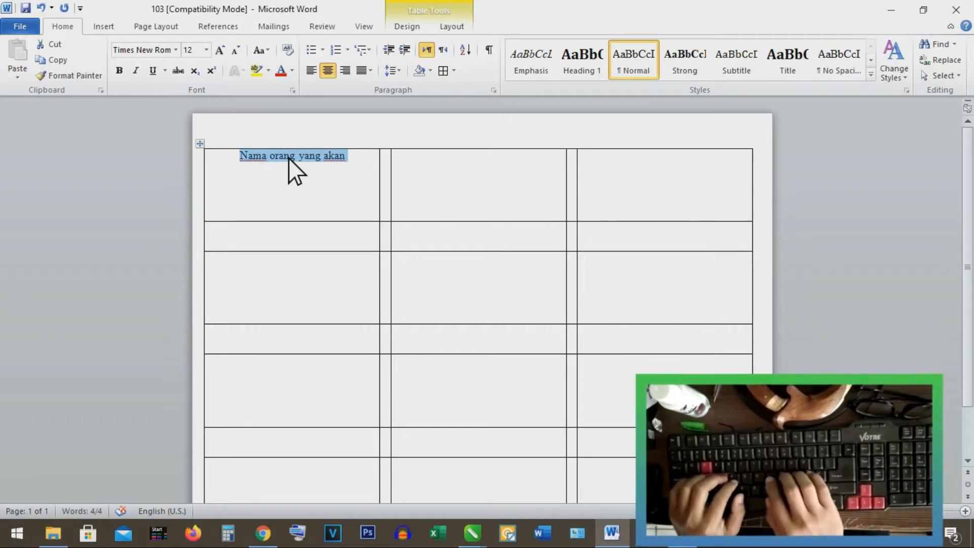
key("BackSpace")
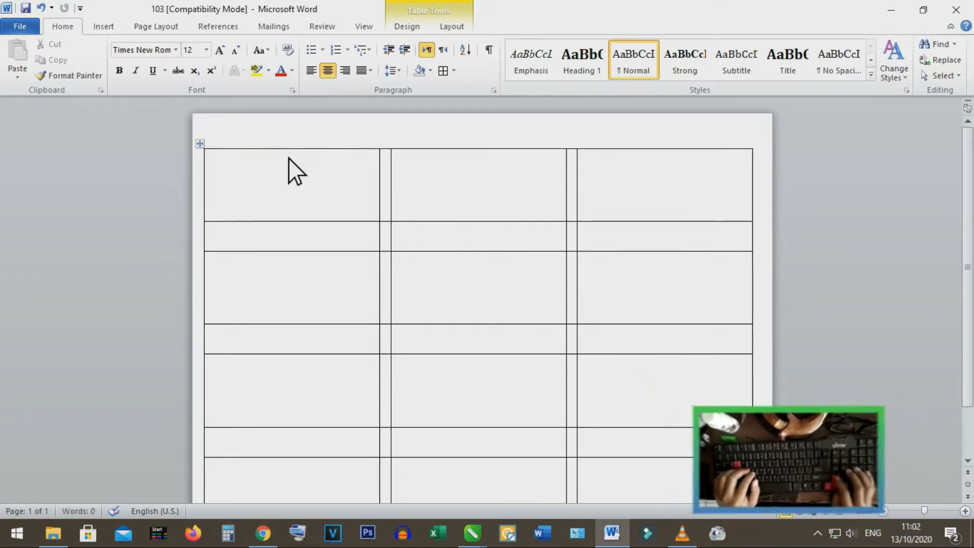
key("Down")
key("Up")
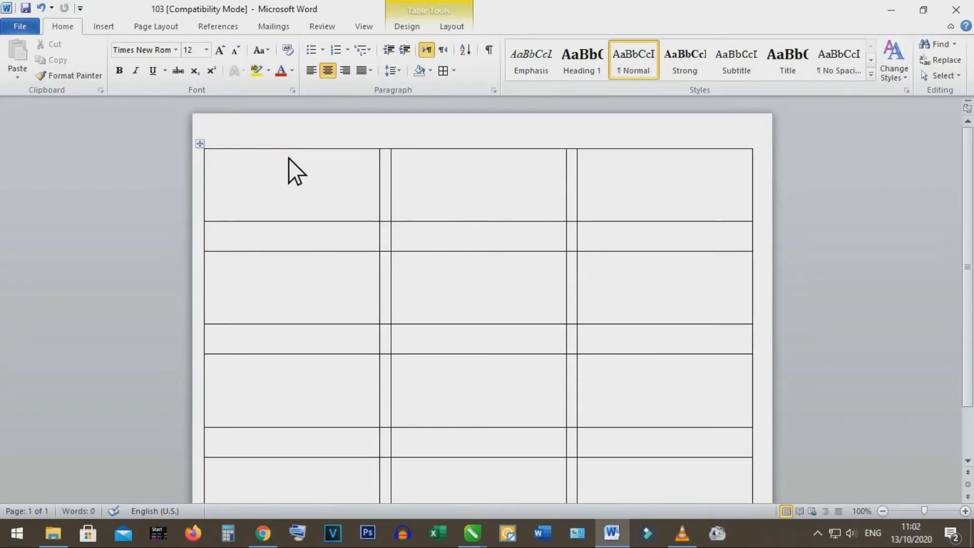
type("ya")
key("BackSpace")
key("BackSpace")
scroll(547, 380, "down", 2)
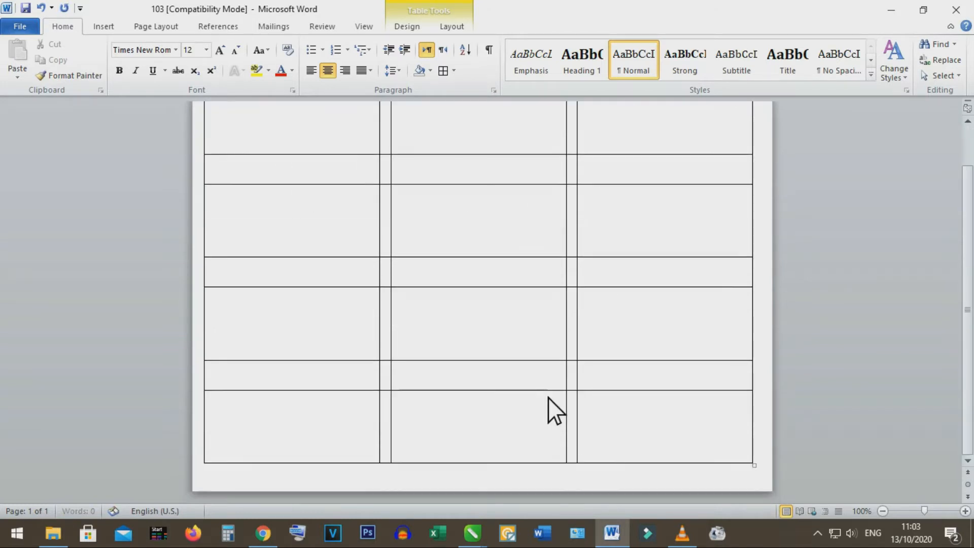
scroll(548, 397, "up", 2)
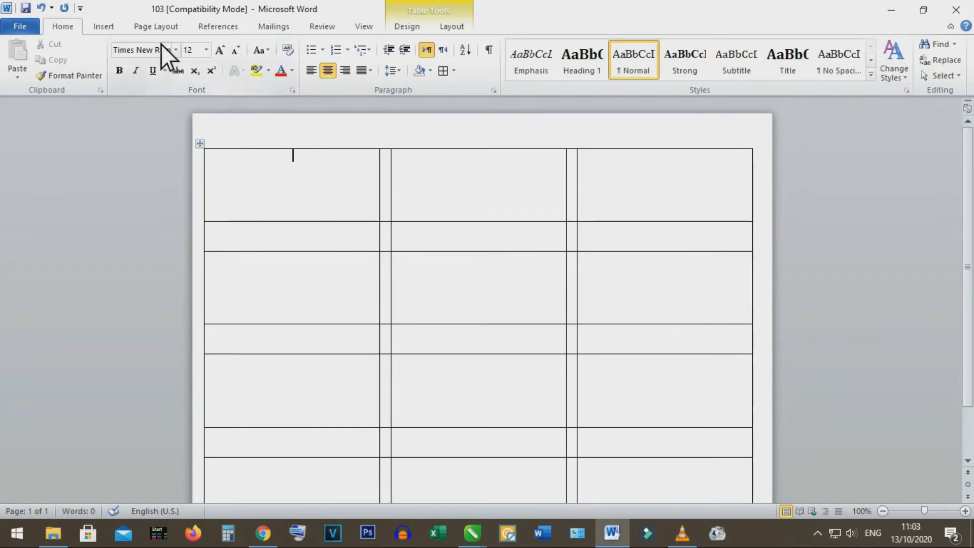
- Start a mail merge of the Letters type for the label document
left_click(279, 29)
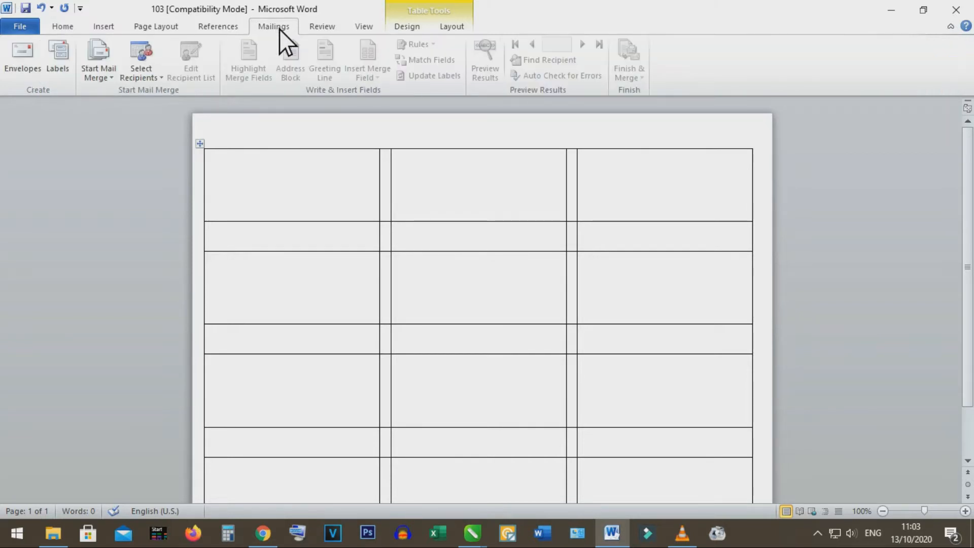
left_click(105, 79)
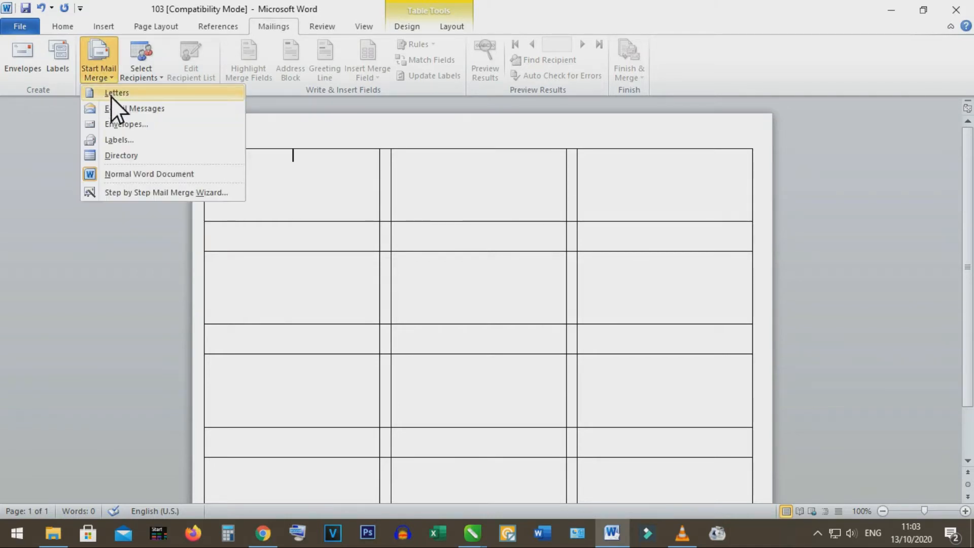
left_click(111, 94)
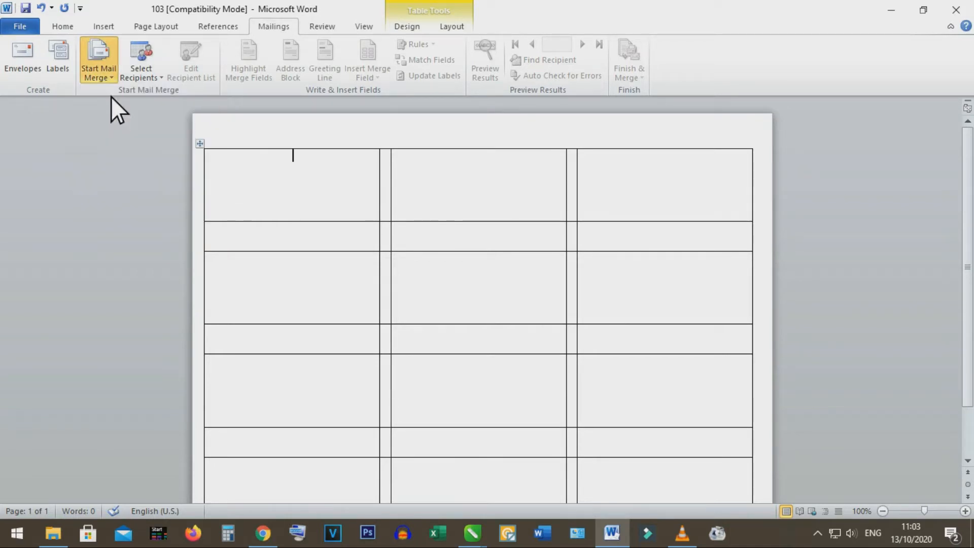
- Create a new typed recipient list for the mail merge and open its column customization
left_click(154, 75)
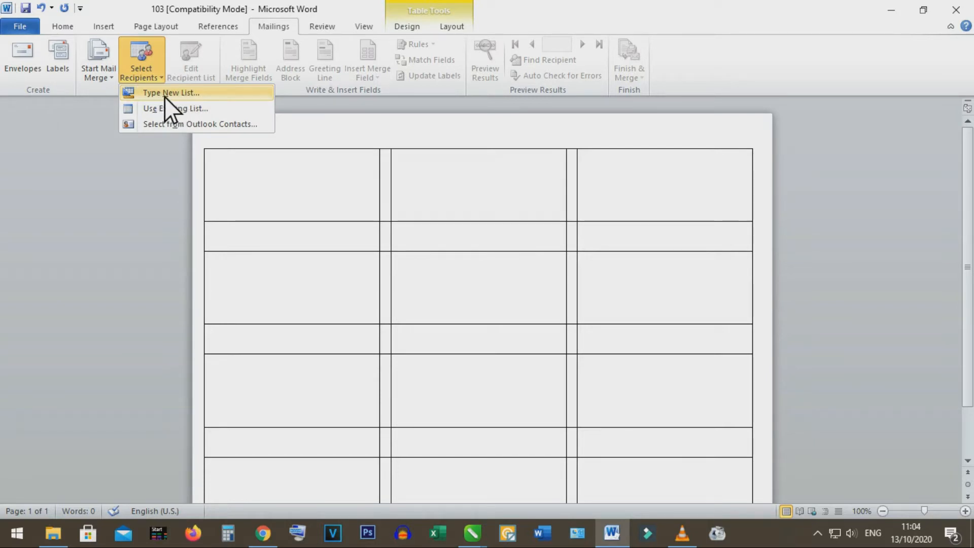
left_click(177, 97)
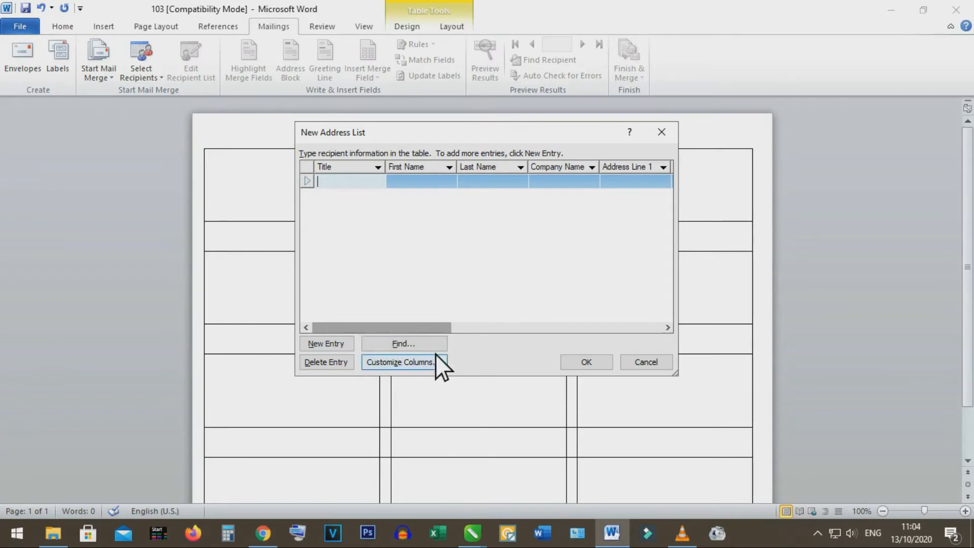
left_click(396, 362)
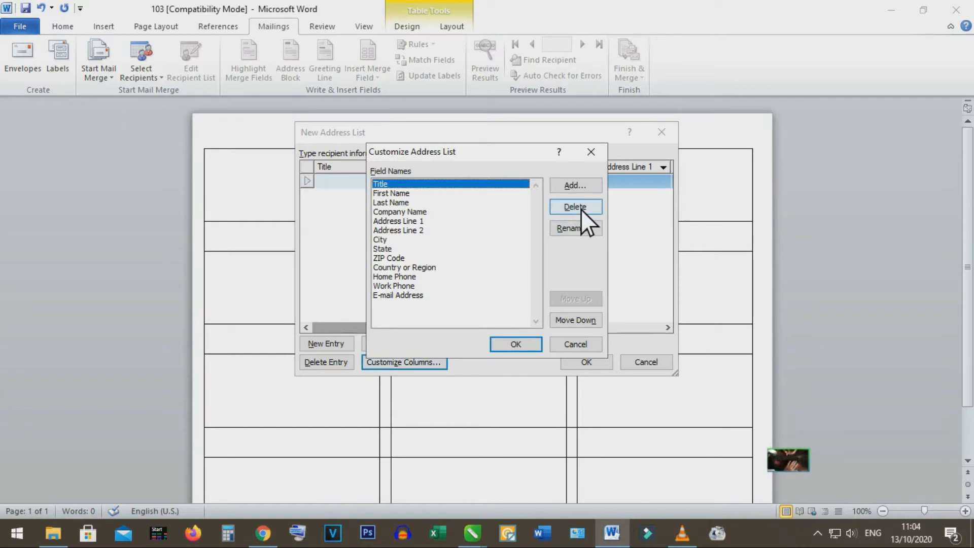
- Delete all the default fields, from Title through E-mail Address, from the address list, confirming each deletion
left_click(576, 207)
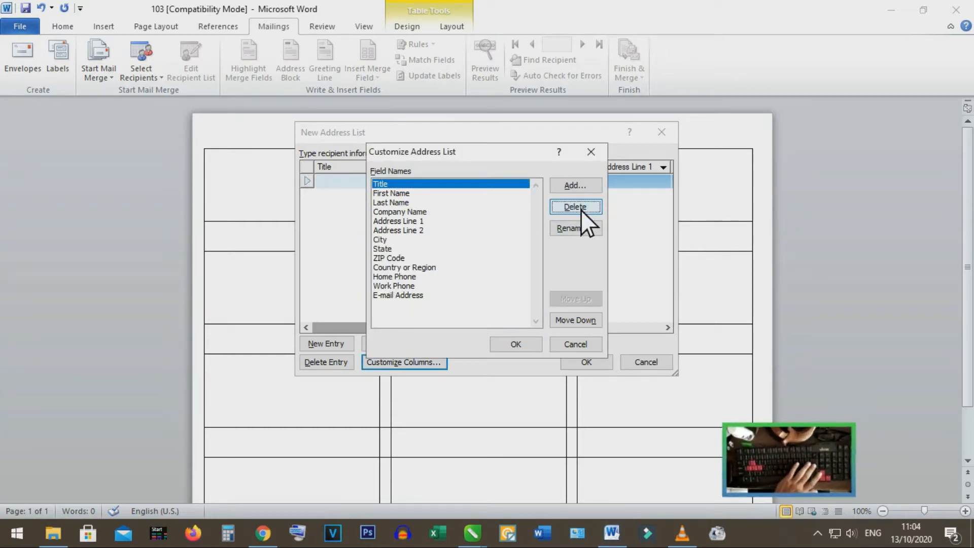
key("Return")
key("Return")
key("Return")
key("Return")
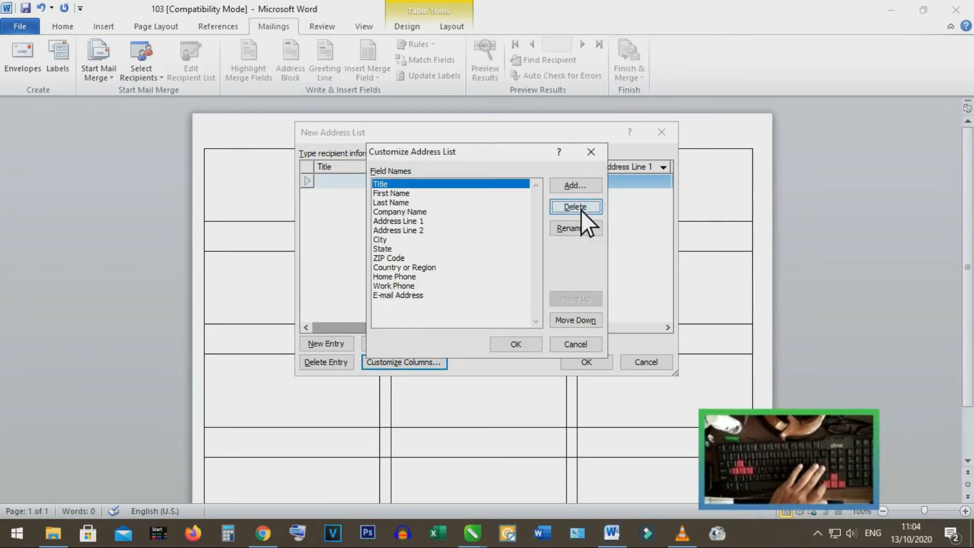
key("Return")
key("Left")
key("Return")
key("Return")
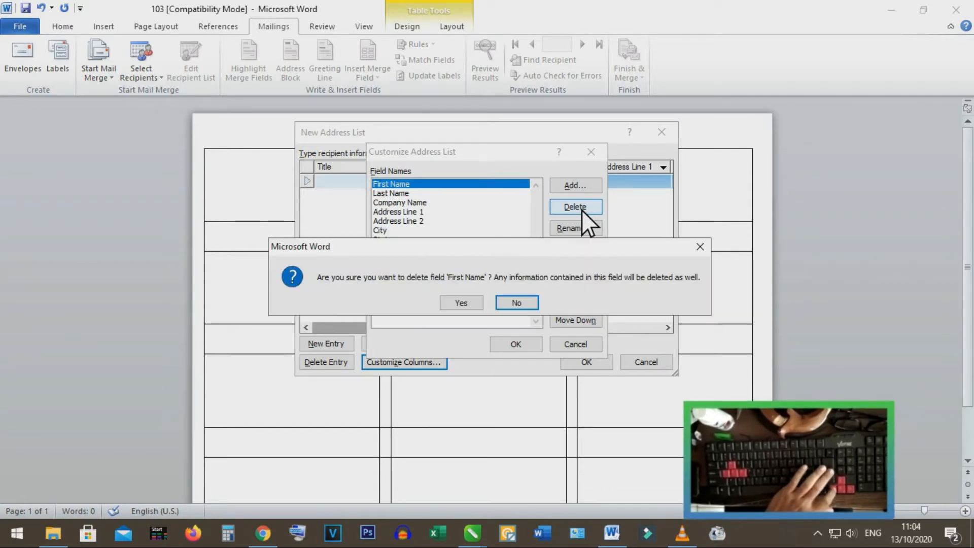
key("Left")
key("Return")
key("Return")
key("Left")
key("Return")
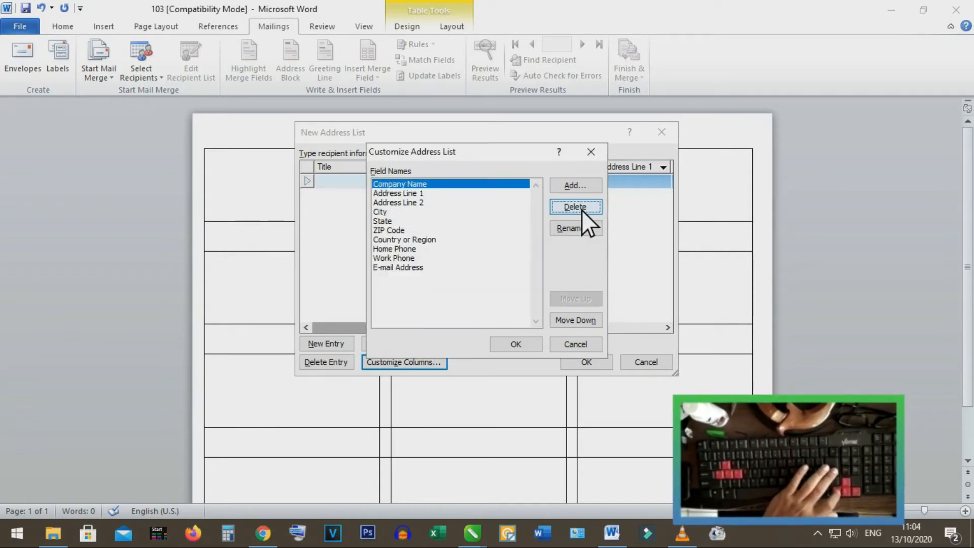
key("Return")
key("Left")
key("Return")
key("Return")
key("Left")
key("Return")
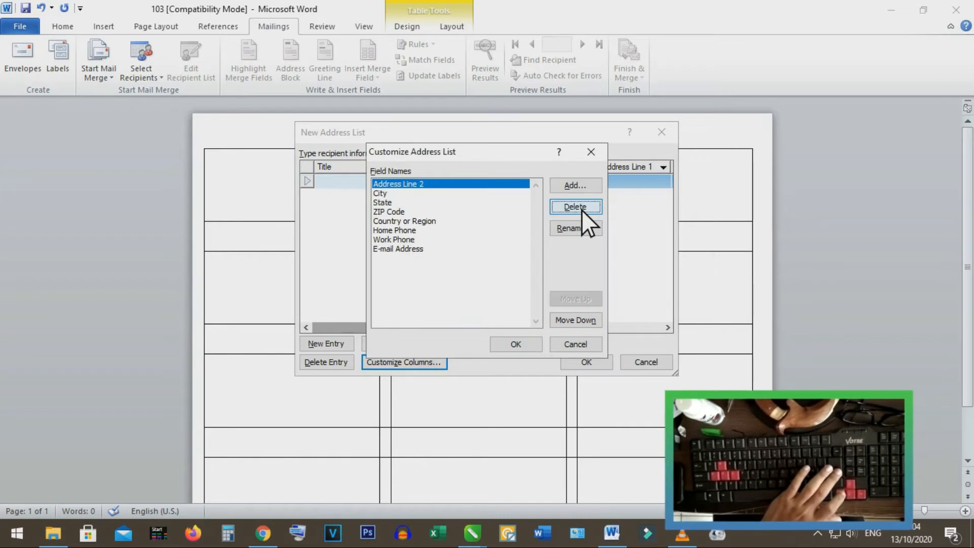
key("Return")
key("Left")
key("Return")
key("Return")
key("Left")
key("Return")
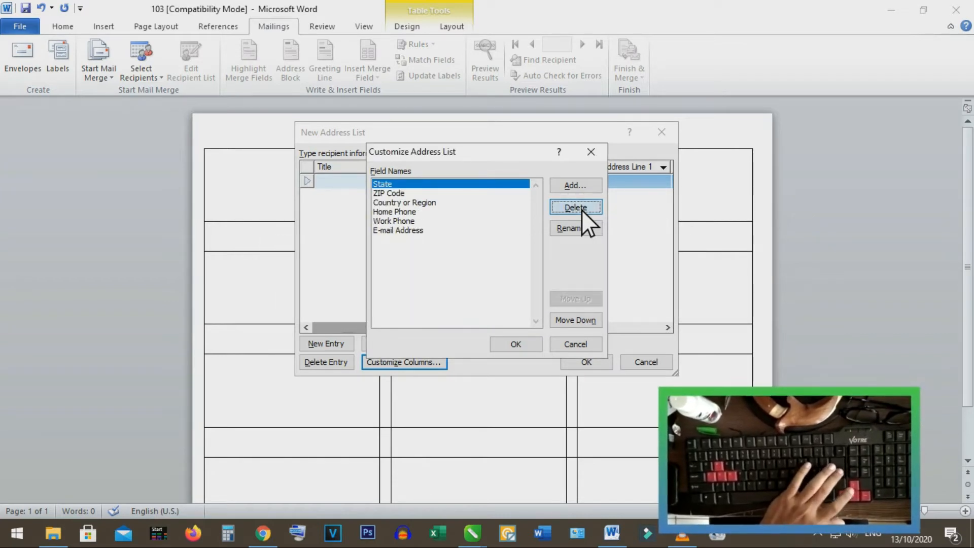
key("Return")
key("Left")
key("Return")
key("Return")
key("Left")
key("Return")
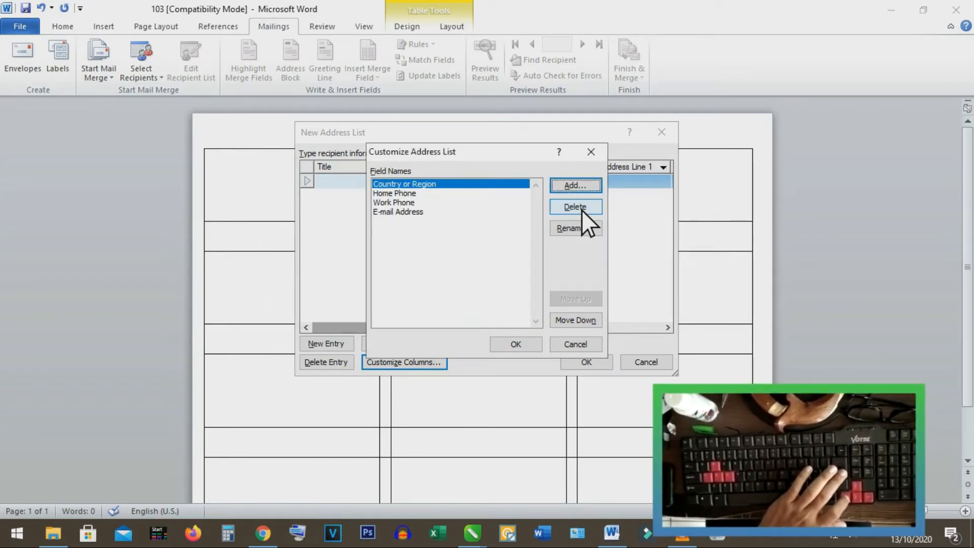
key("Return")
key("Left")
key("Return")
key("Return")
key("Left")
key("Return")
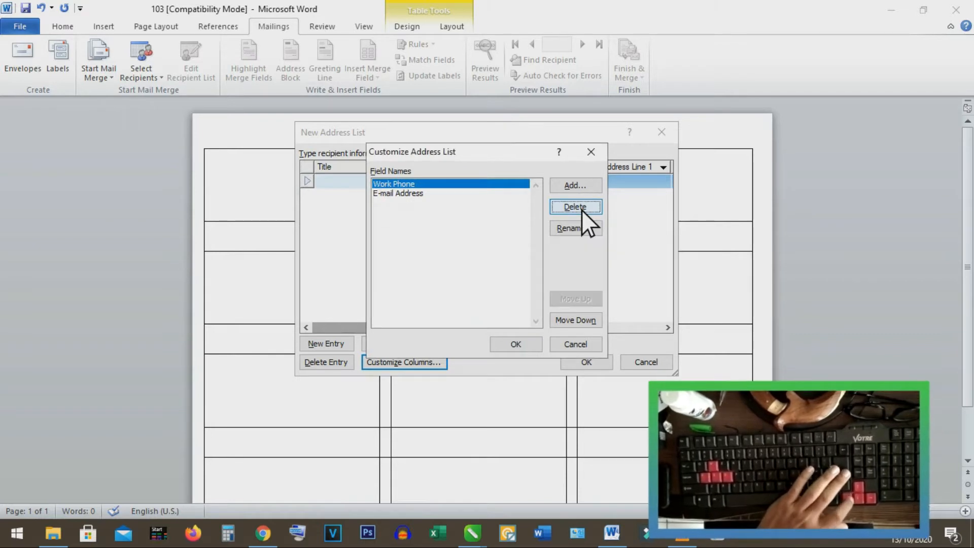
key("Return")
key("Left")
key("Return")
key("Return")
key("Left")
key("Return")
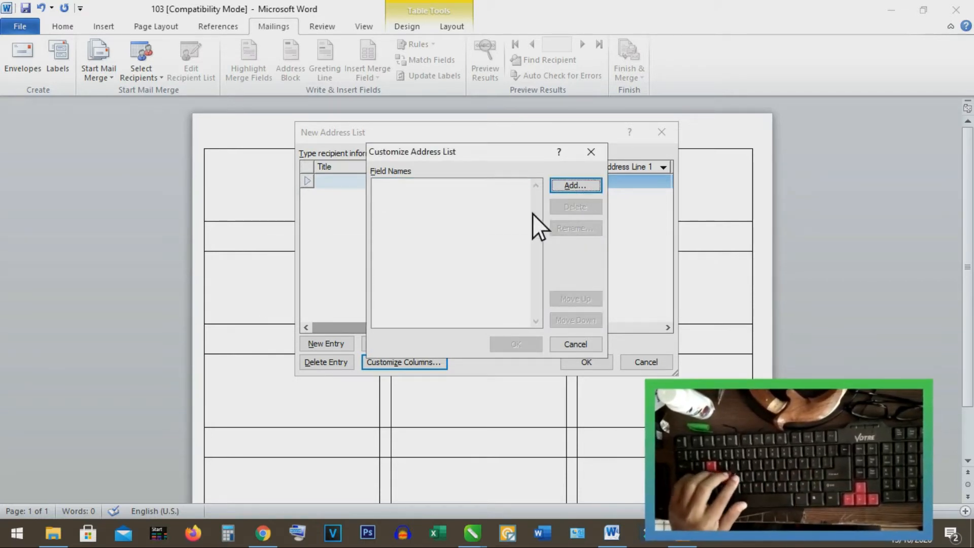
- Add the fields "nama 1" and "alamat 1" to the emptied address list
left_click(569, 189)
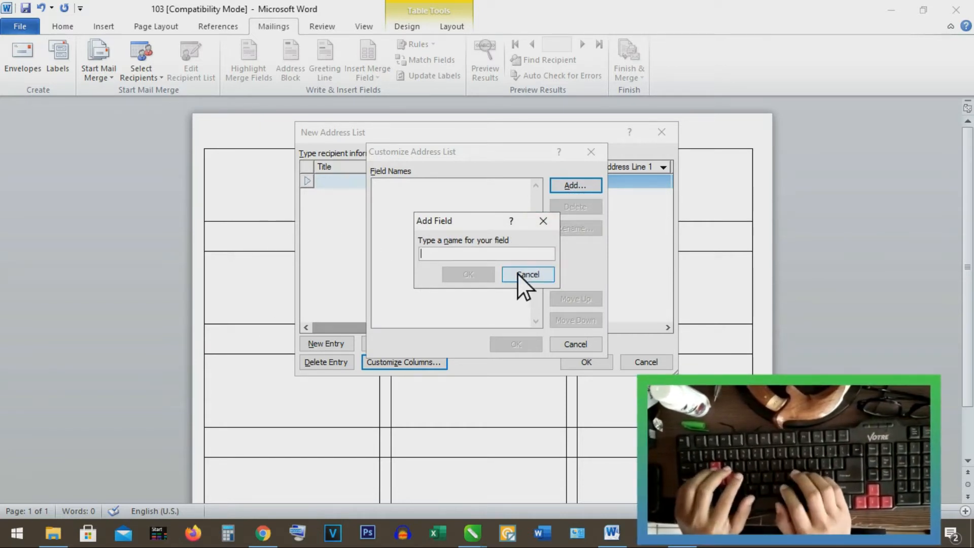
type("nama ")
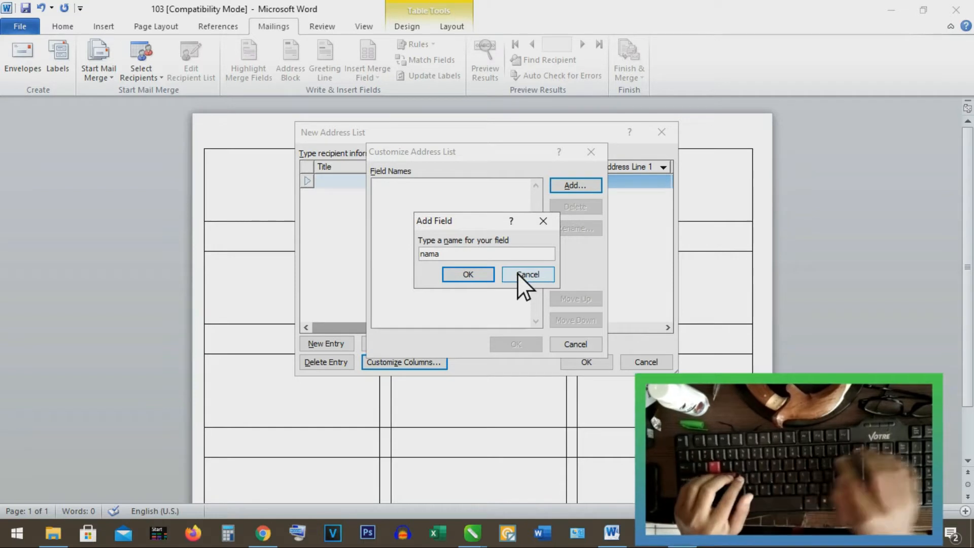
type("1")
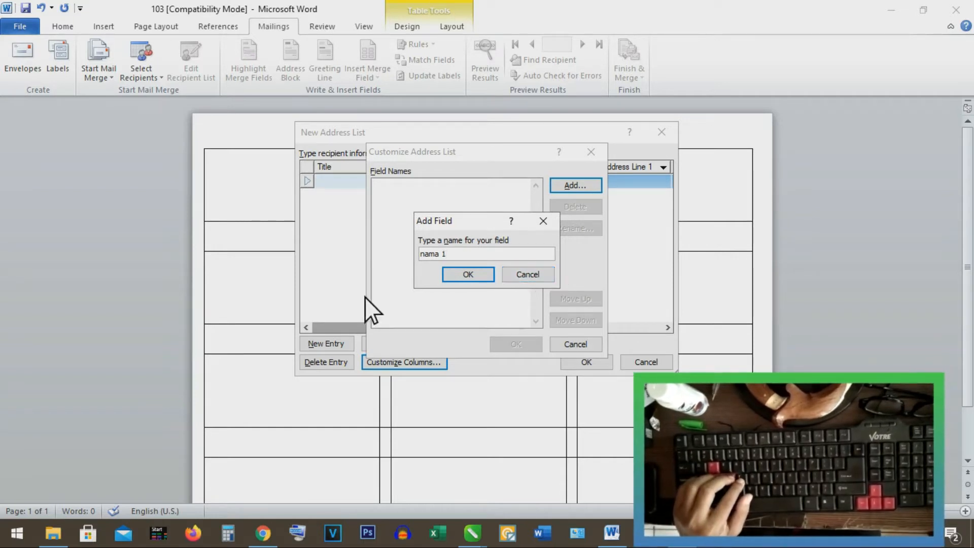
left_click(468, 275)
left_click(575, 187)
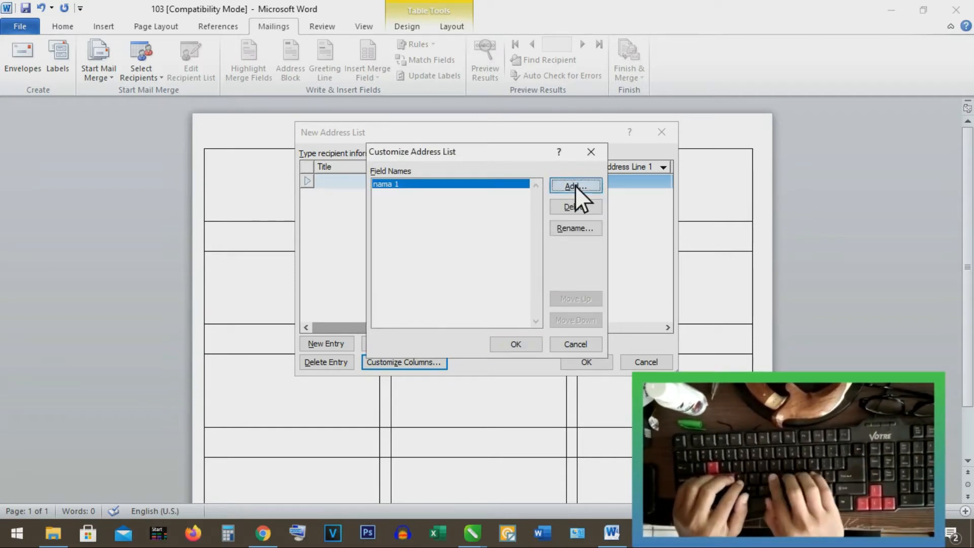
type("alama")
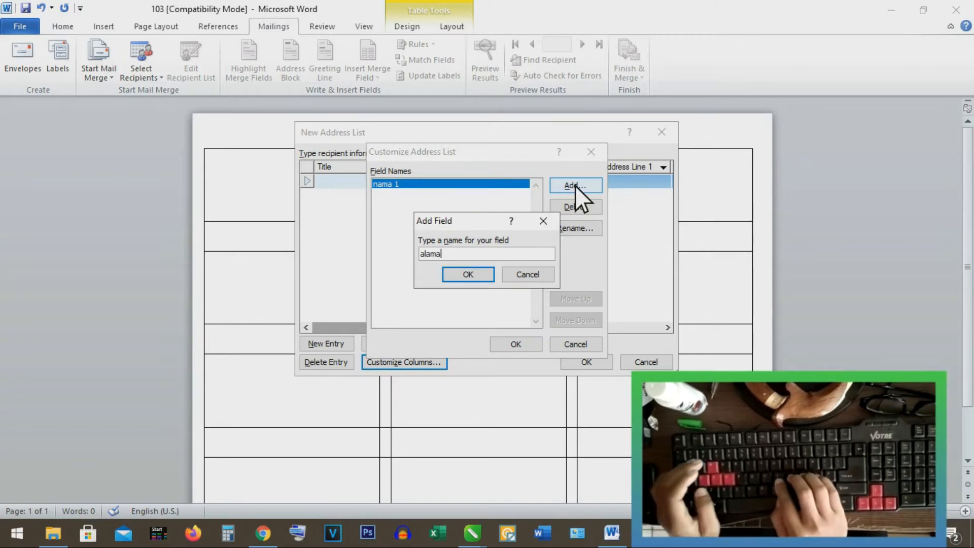
type("t 1")
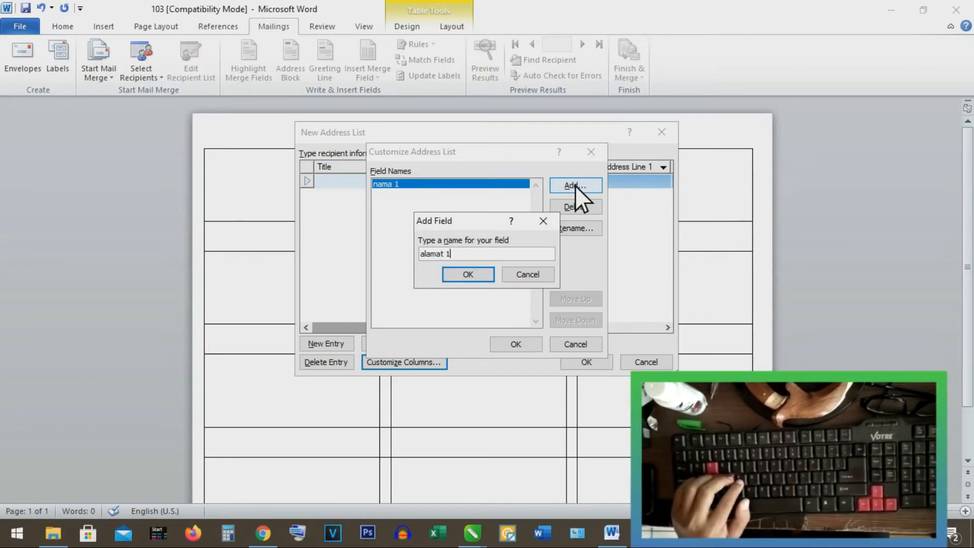
key("Return")
- Add the fields "nama 2" and "alamat 2" below the first pair in the address list
left_click(575, 185)
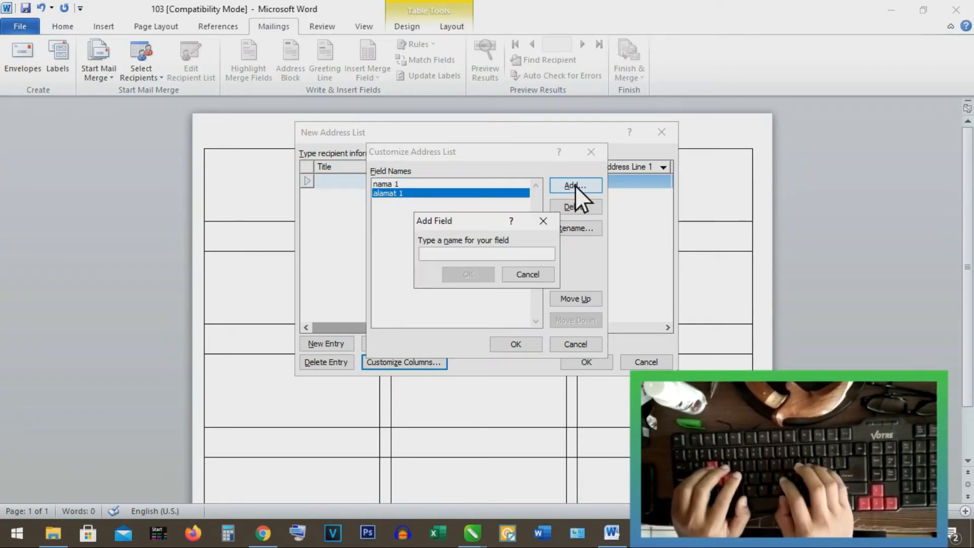
type("nama ")
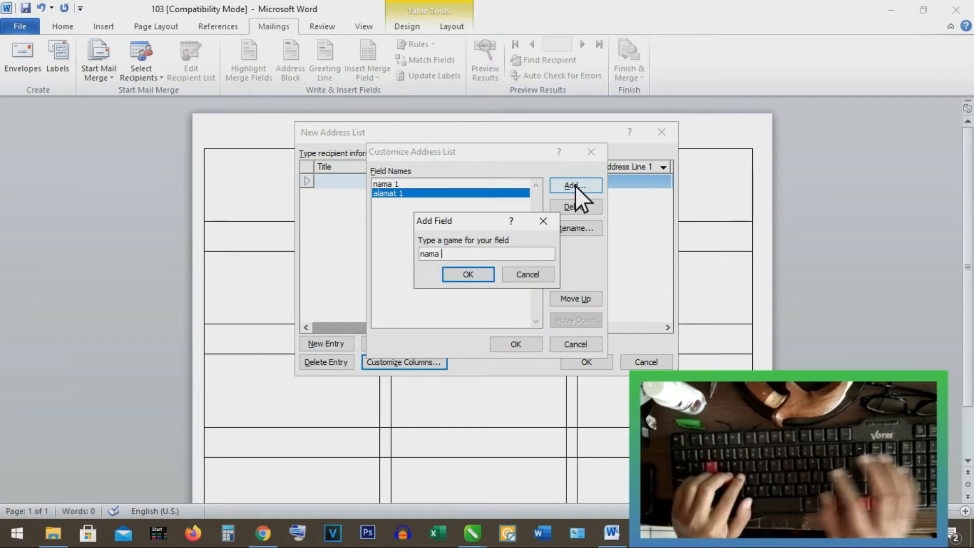
type("2")
key("Return")
left_click(575, 185)
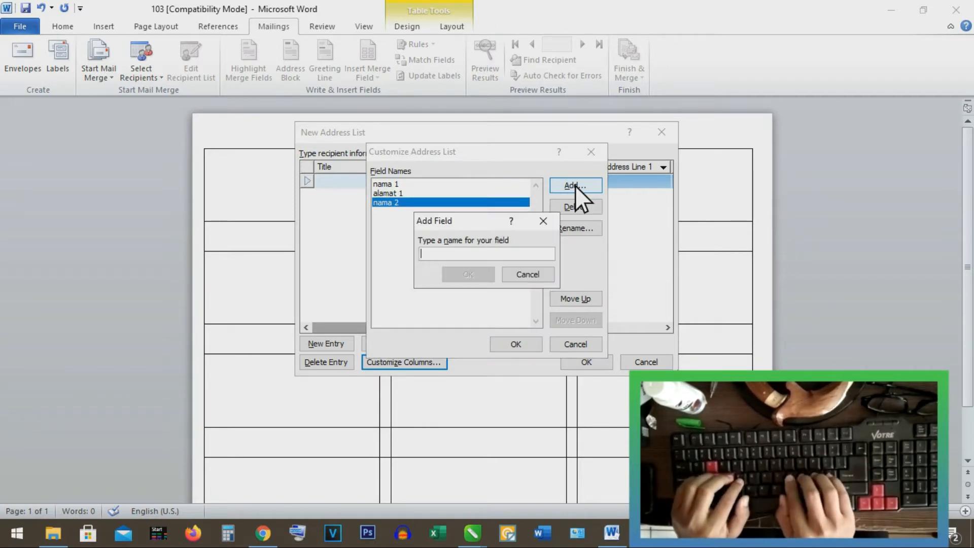
type("alam")
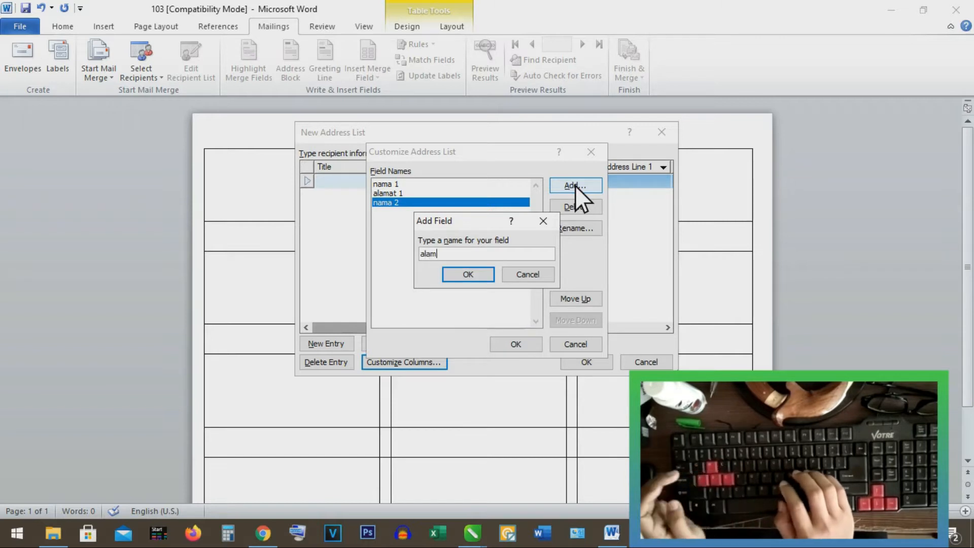
type("at 2")
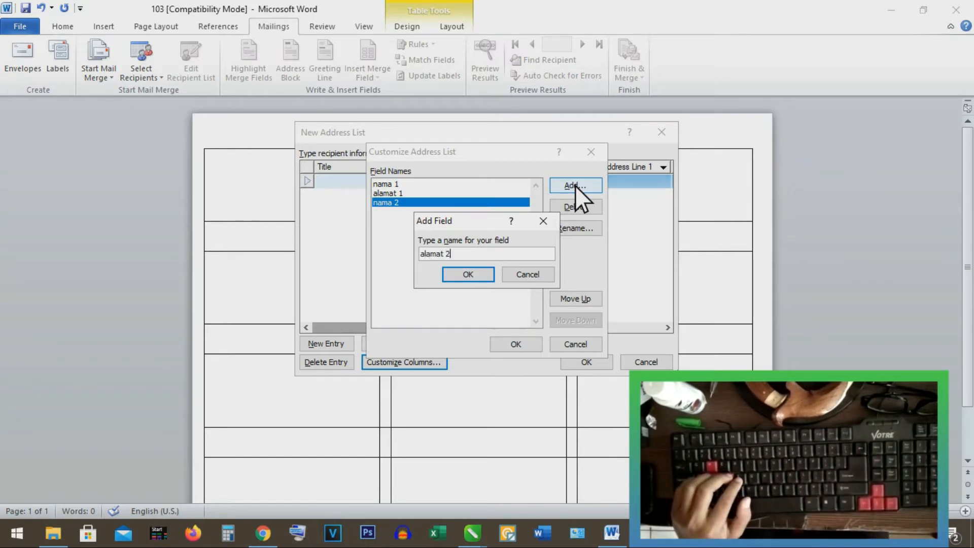
key("Return")
- Add the fields "nama 3" and "alamat 3" to the end of the address list's field names
left_click(575, 184)
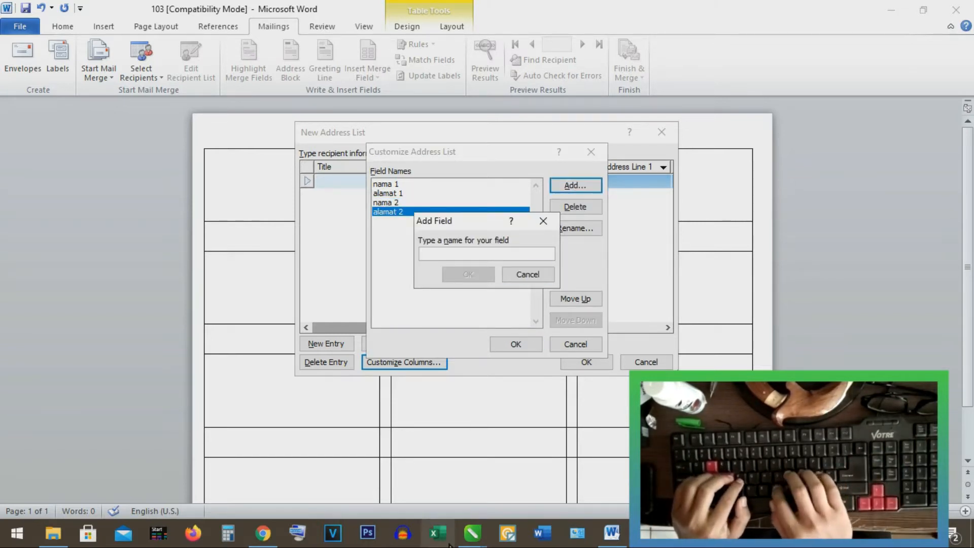
type("nama 3")
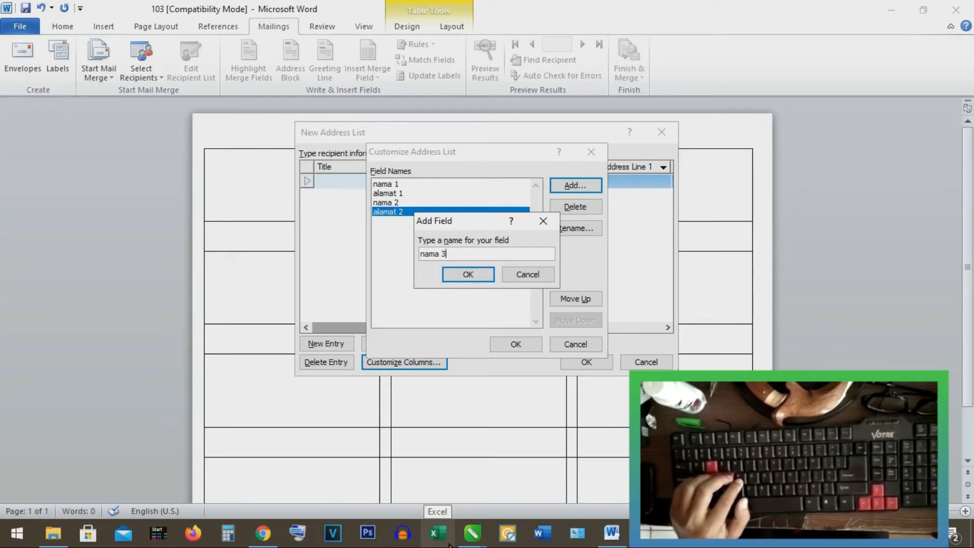
key("Return")
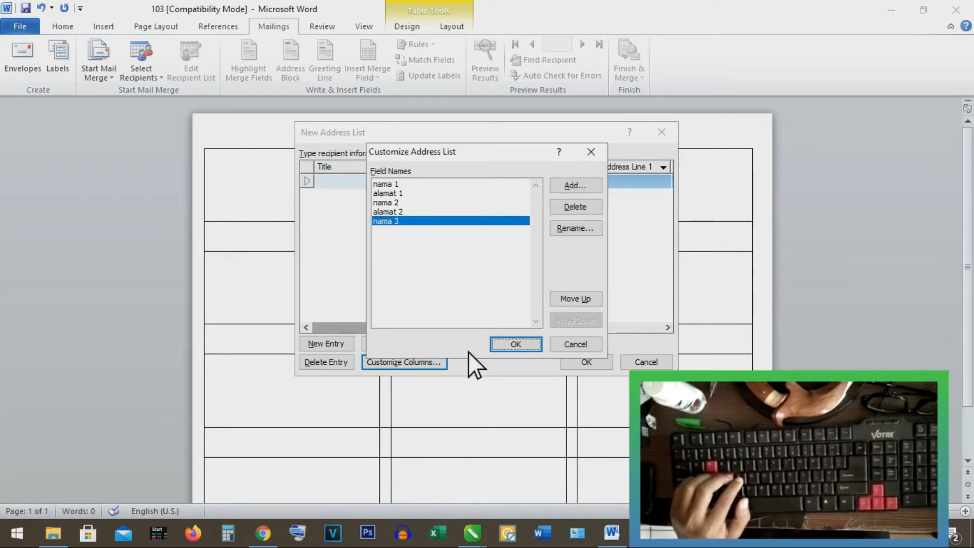
left_click(576, 186)
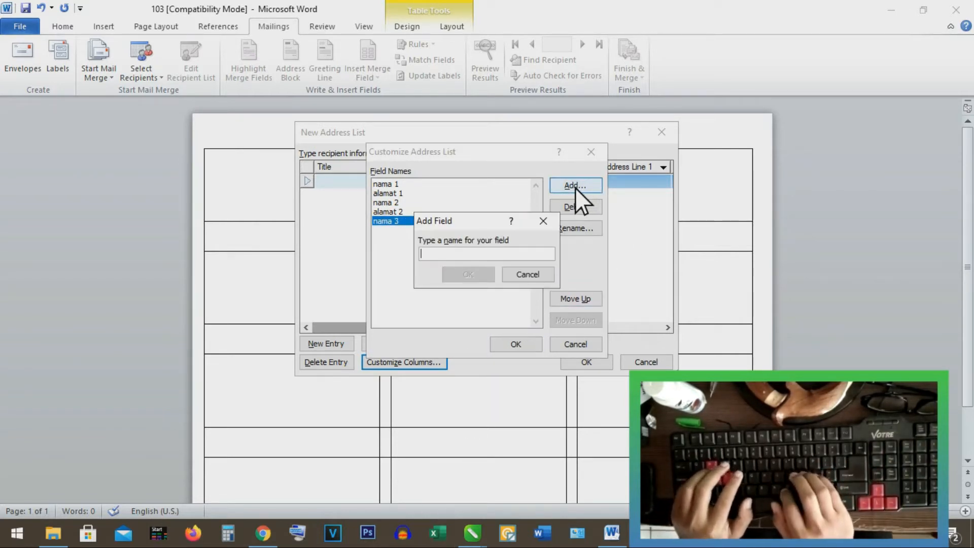
type("alamat ")
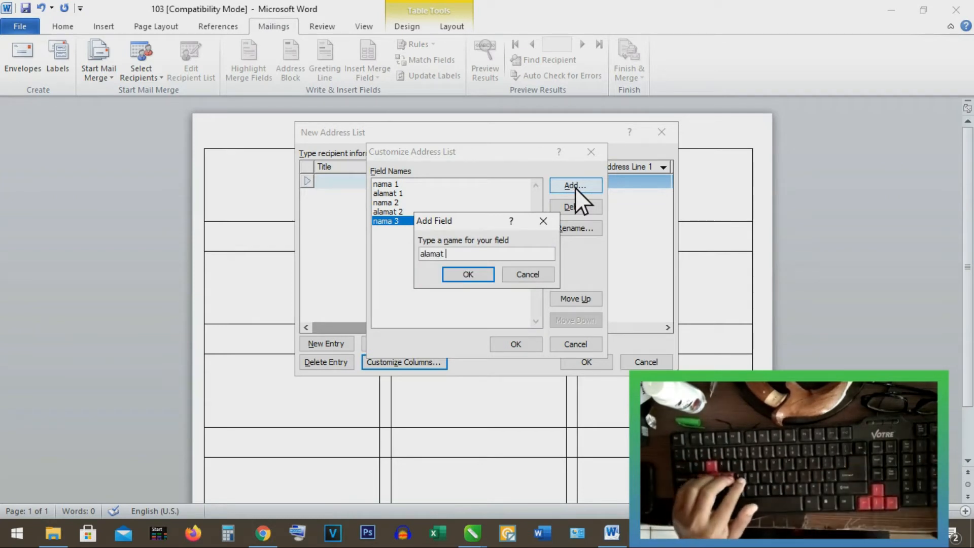
type("3")
key("Return")
- Add the fields "nama 4" and "alamat 4" after "alamat 3" in the address list
left_click(574, 188)
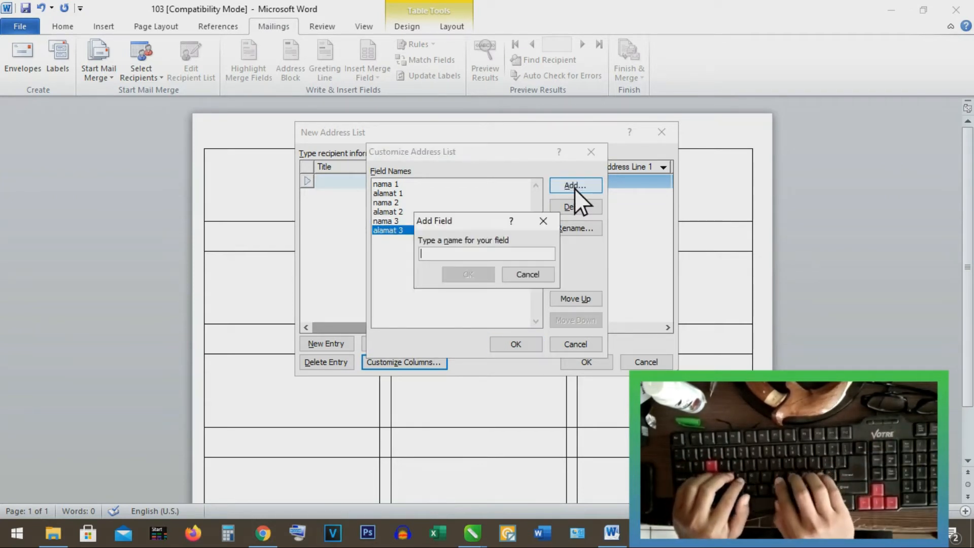
type("nama 4")
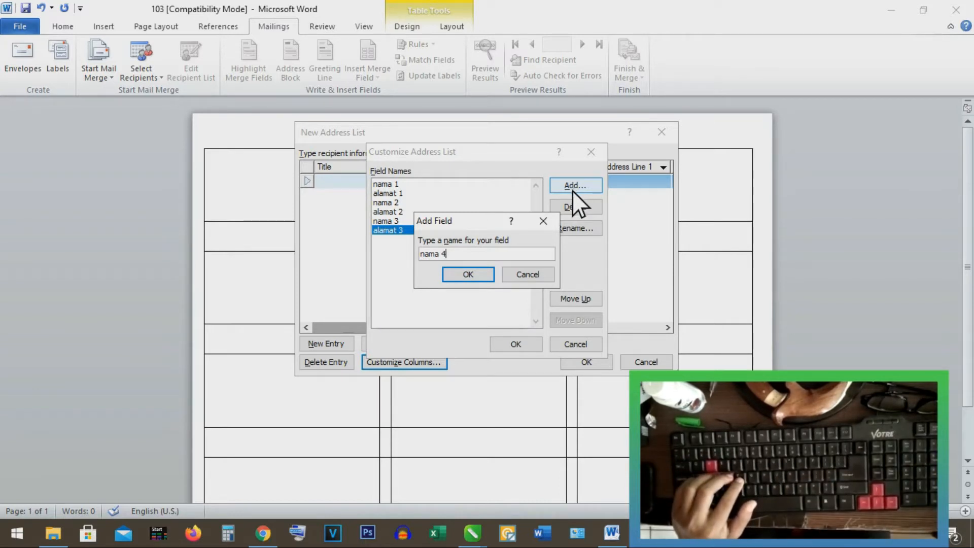
left_click(469, 275)
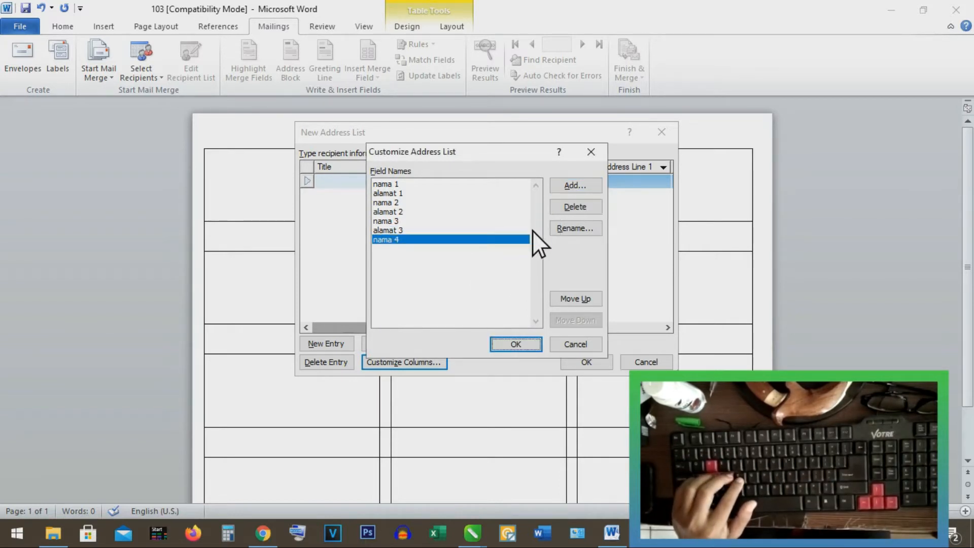
left_click(573, 187)
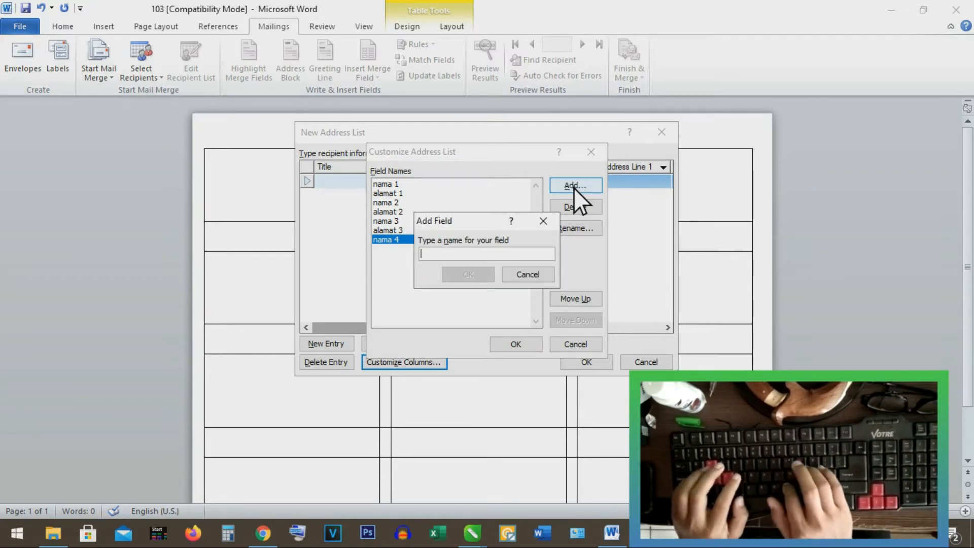
type("alama")
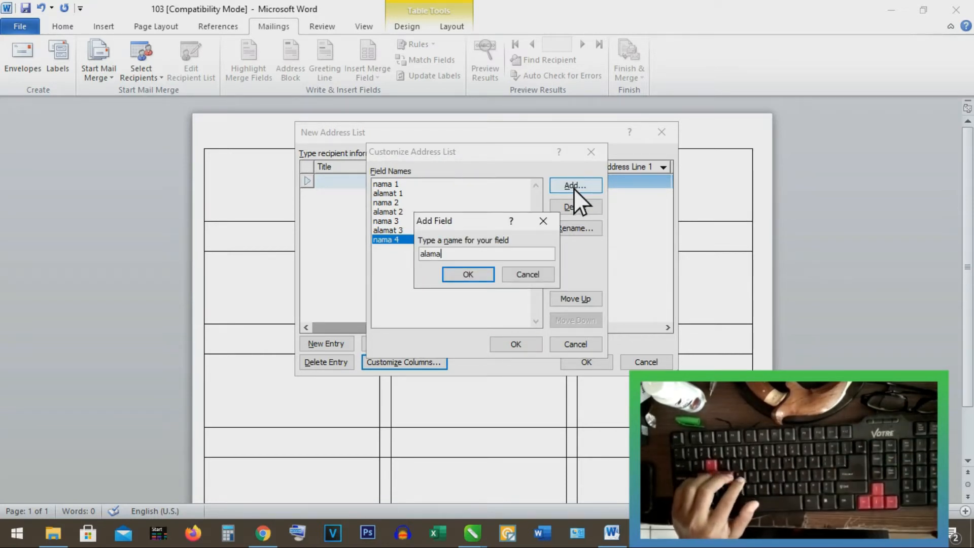
type("t")
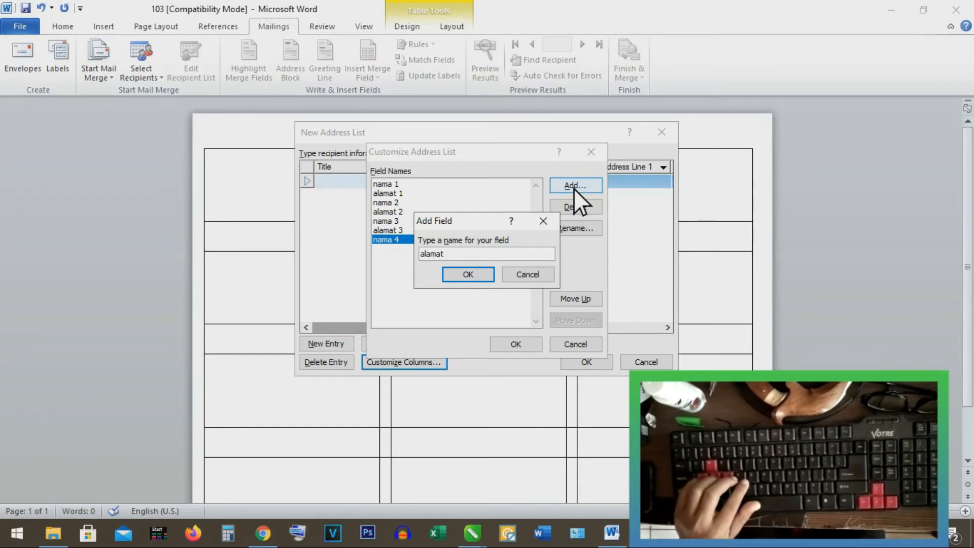
type(" 4")
left_click(470, 275)
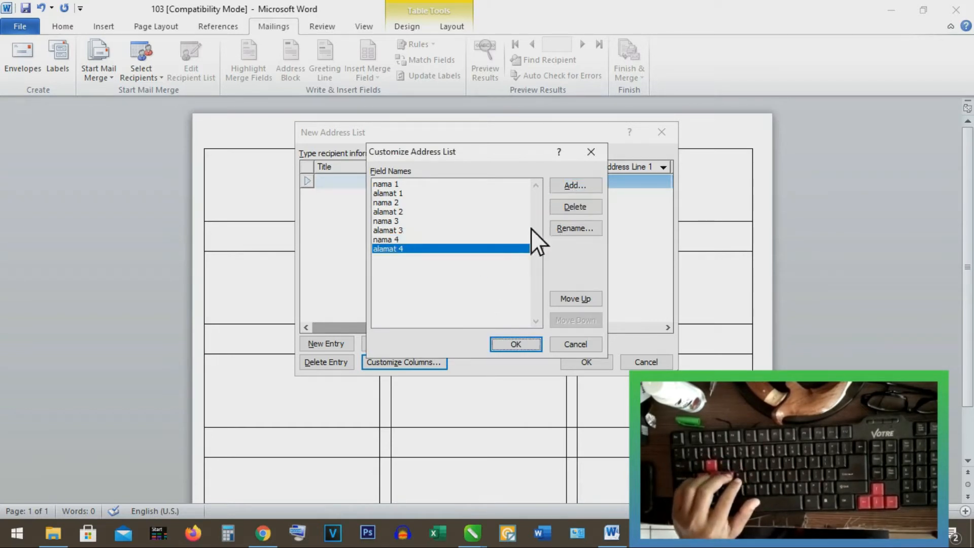
- Add the fields "nama 5" and "alamat 5" after "alamat 4" in the address list
left_click(584, 186)
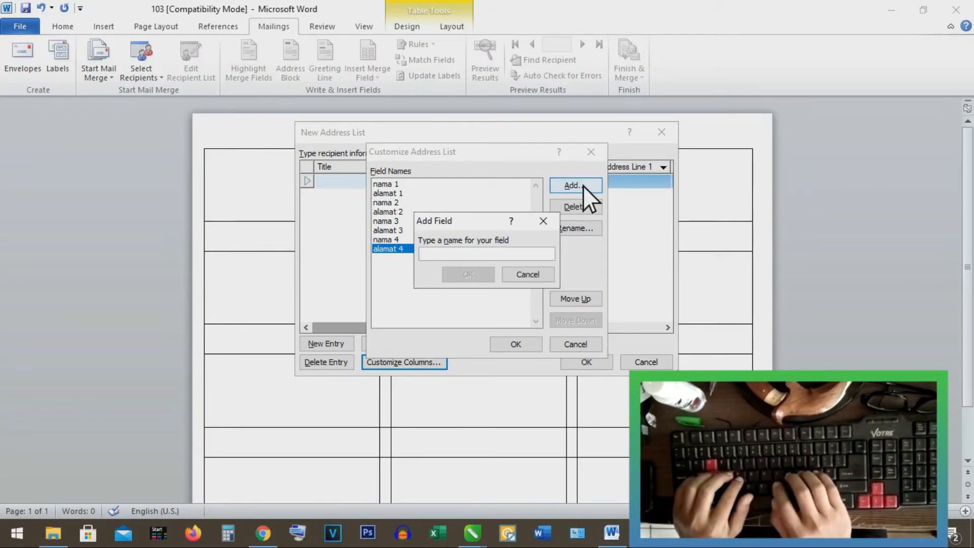
type("nama ")
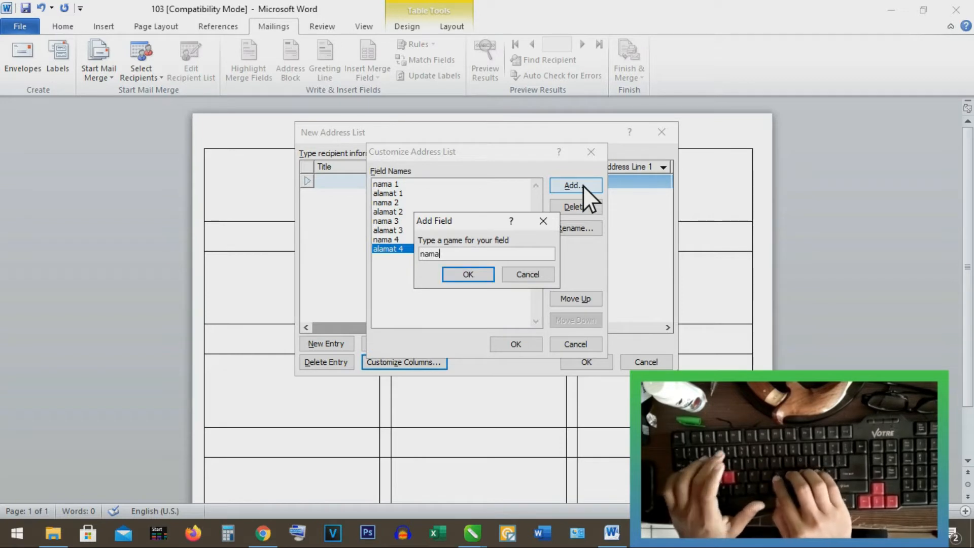
type("5")
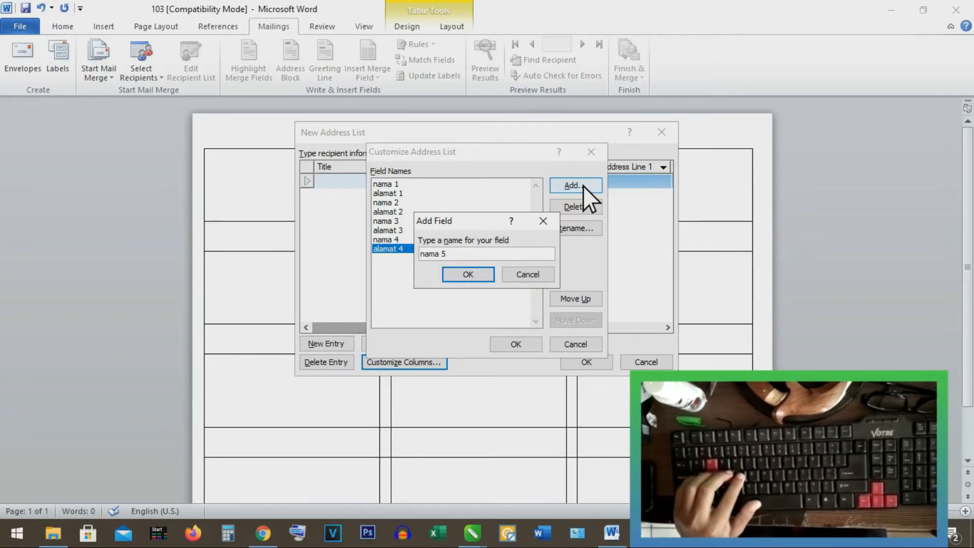
left_click(483, 277)
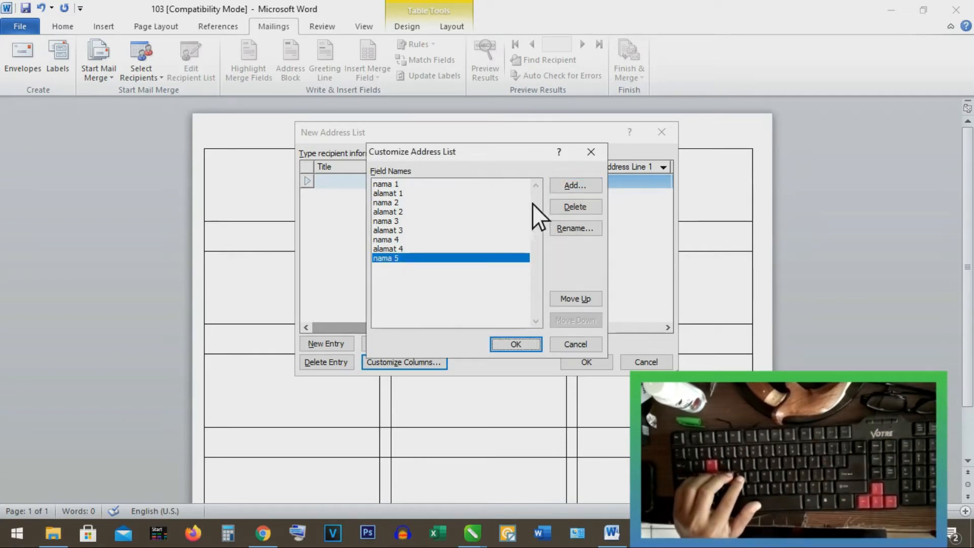
left_click(575, 185)
type("nama")
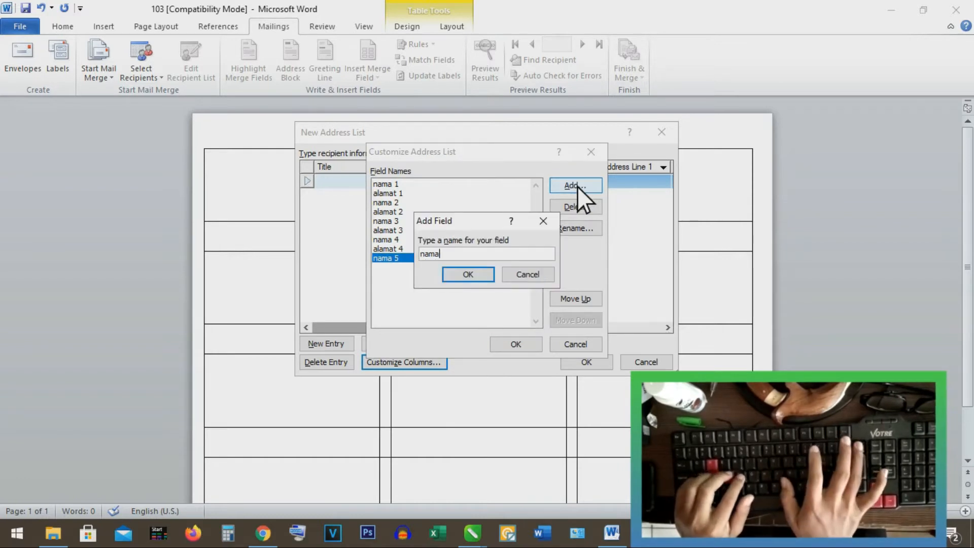
key("BackSpace")
key("BackSpace")
key("BackSpace")
type("ala")
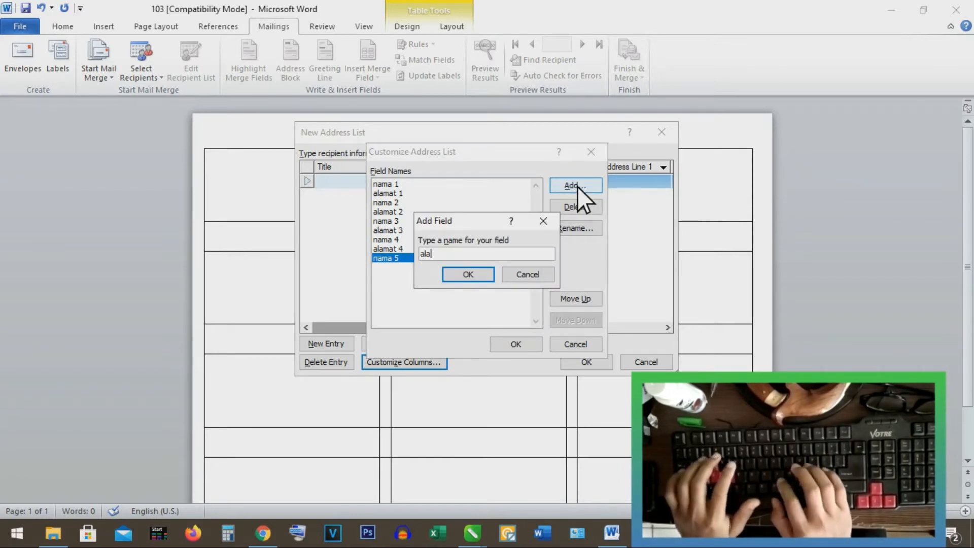
type("mat 5")
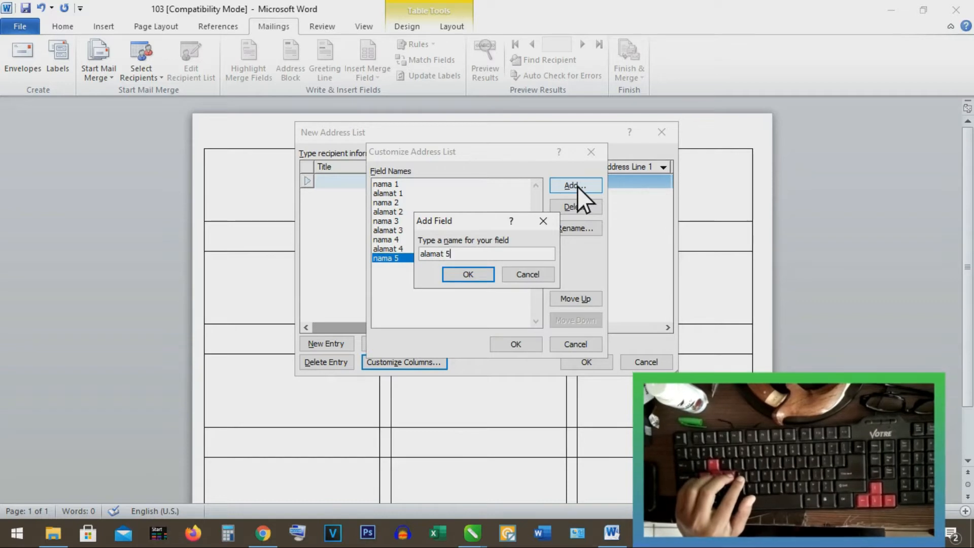
left_click(484, 275)
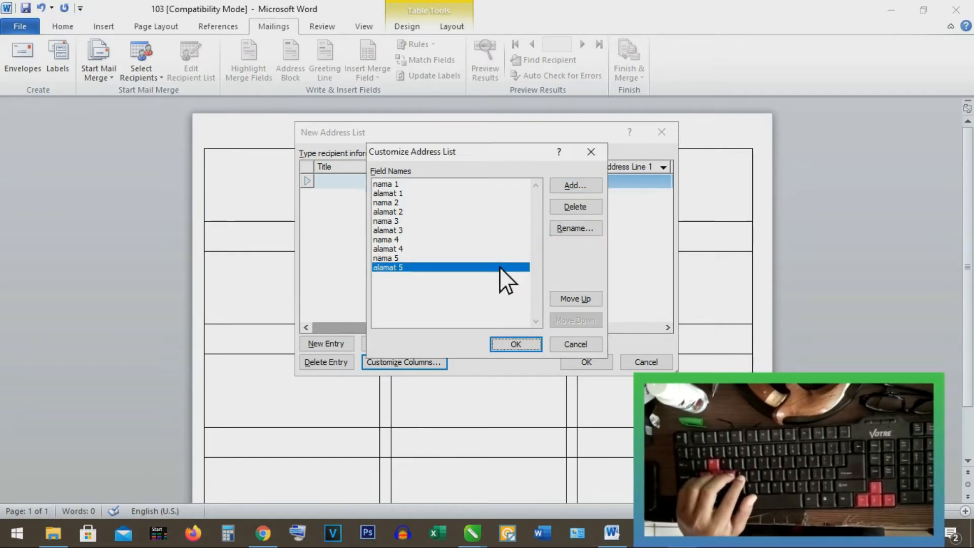
- Add the fields "nama 6" and "alamat 6" to the end of the address list's field names
left_click(577, 185)
type("n")
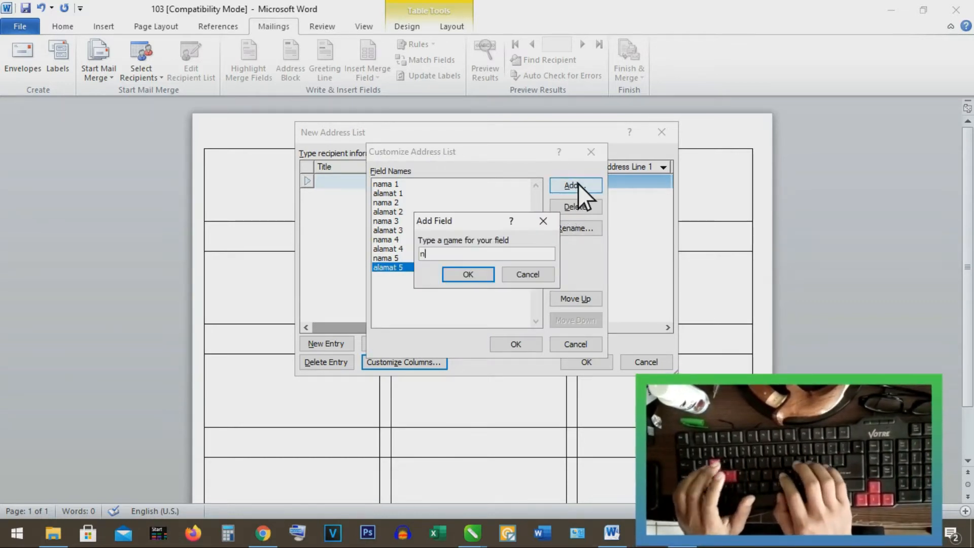
type("ama 6")
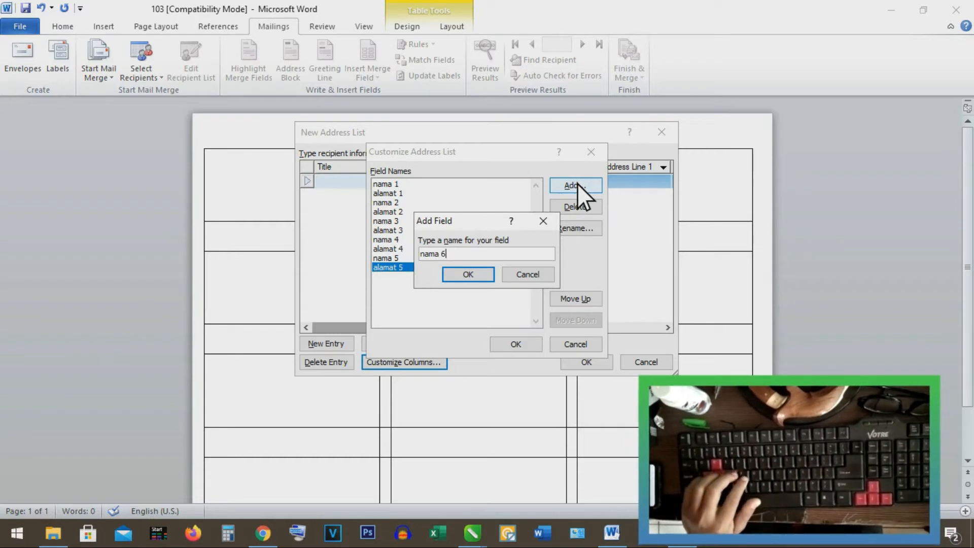
left_click(477, 276)
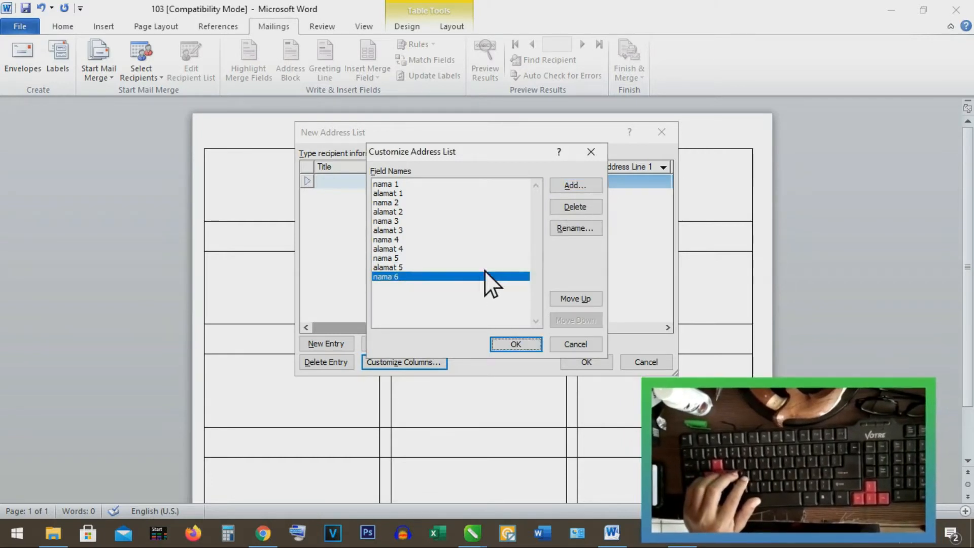
left_click(591, 186)
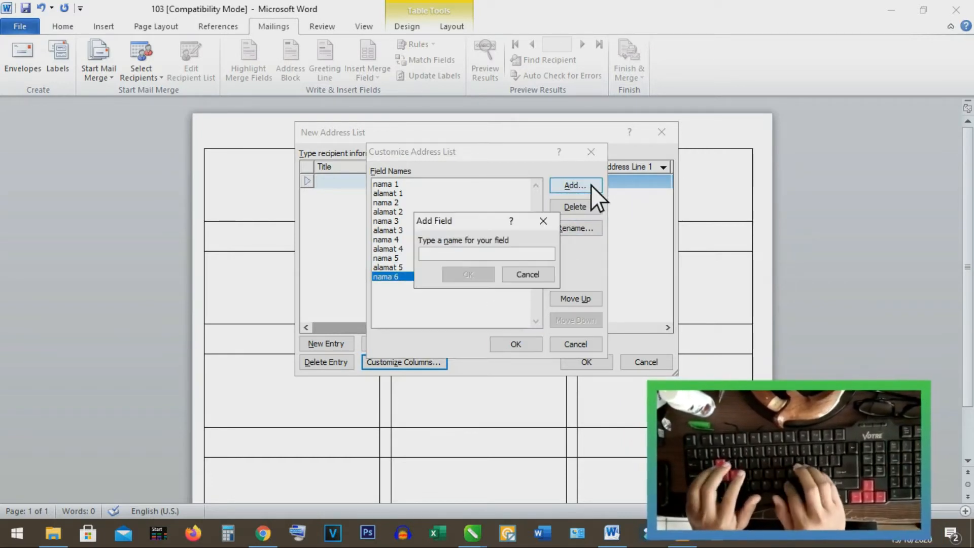
type("alamat ")
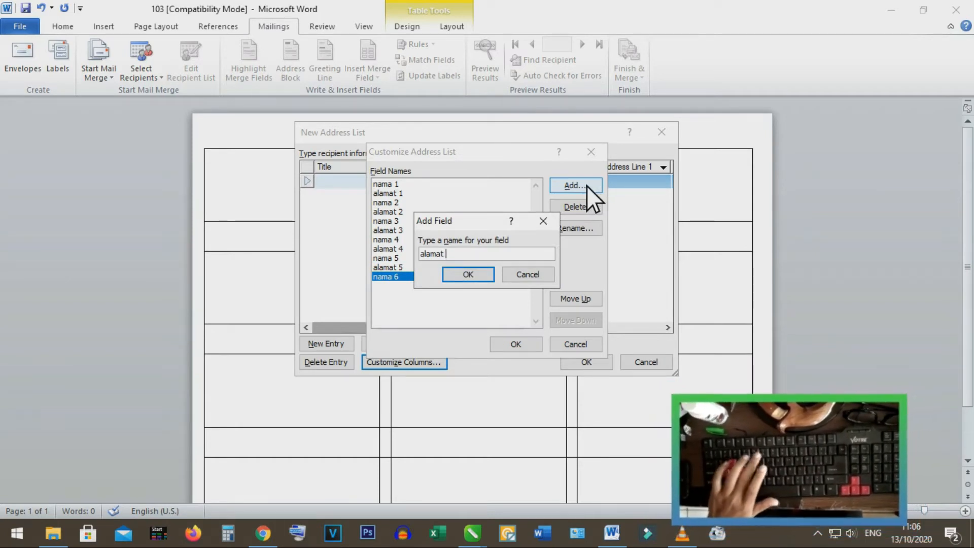
type("6")
left_click(480, 278)
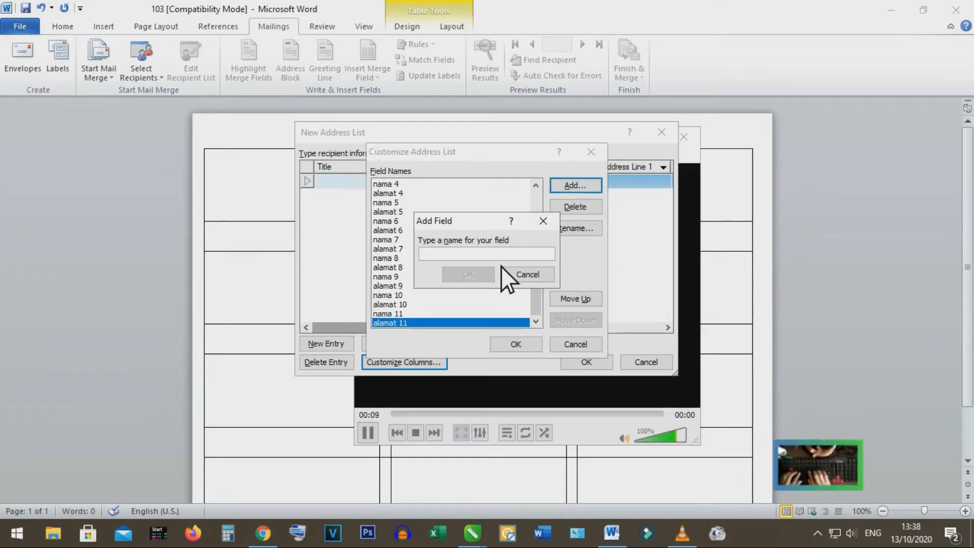
- Add the fields "nama 12" and "alamat 12" after "alamat 11" and apply the customized columns to the address list
type("n")
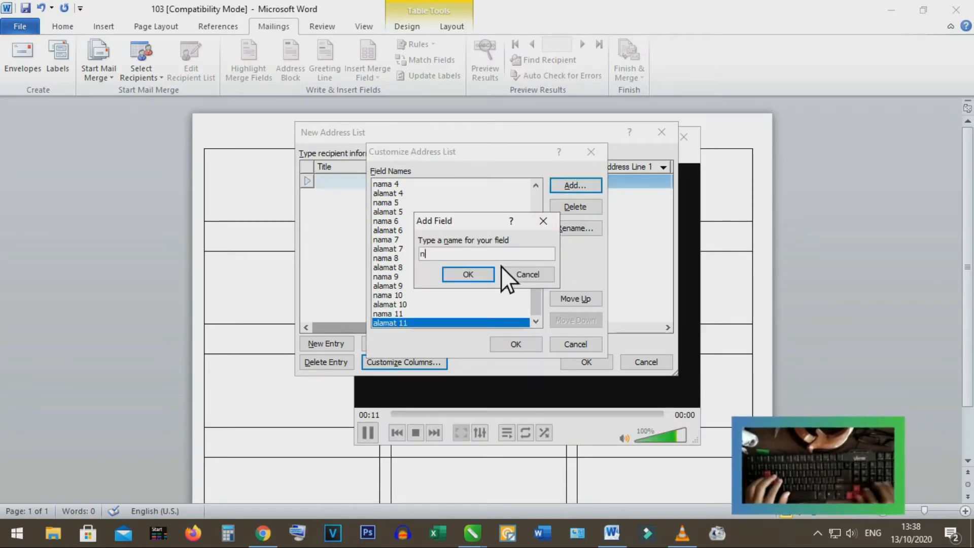
type("ama 12")
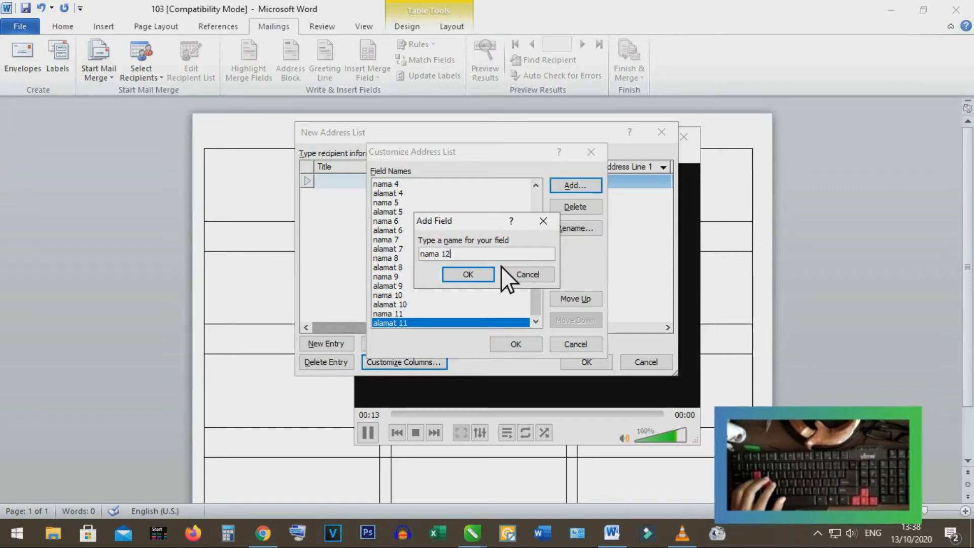
left_click(485, 277)
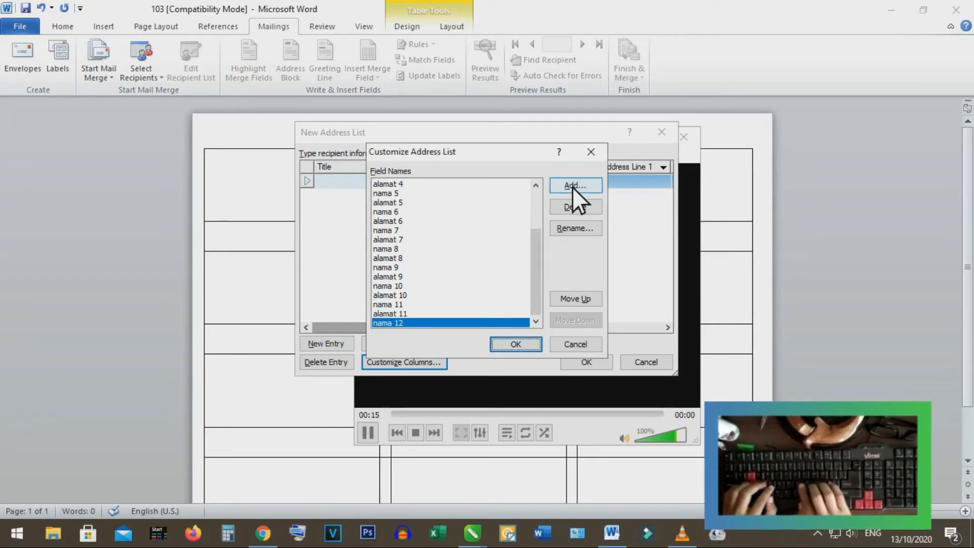
left_click(573, 187)
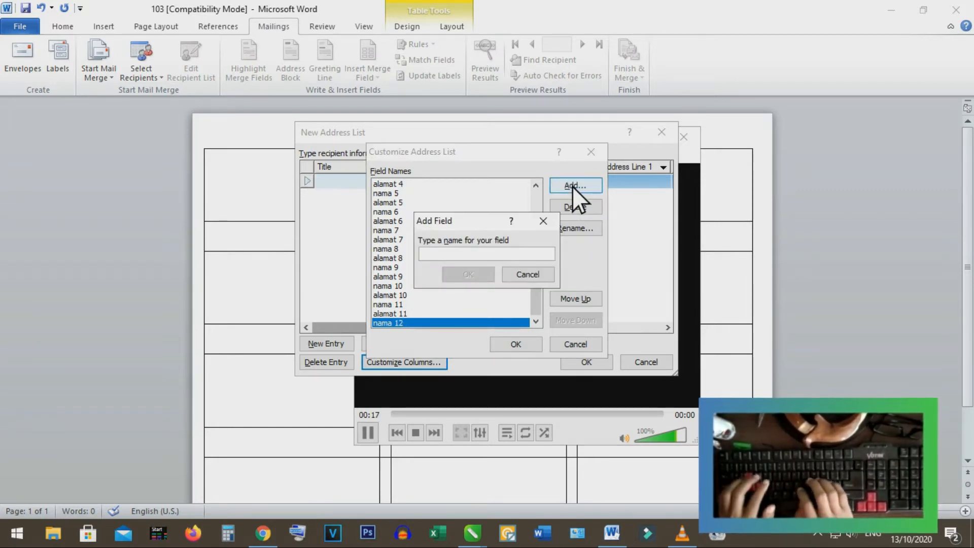
type("alamat 12")
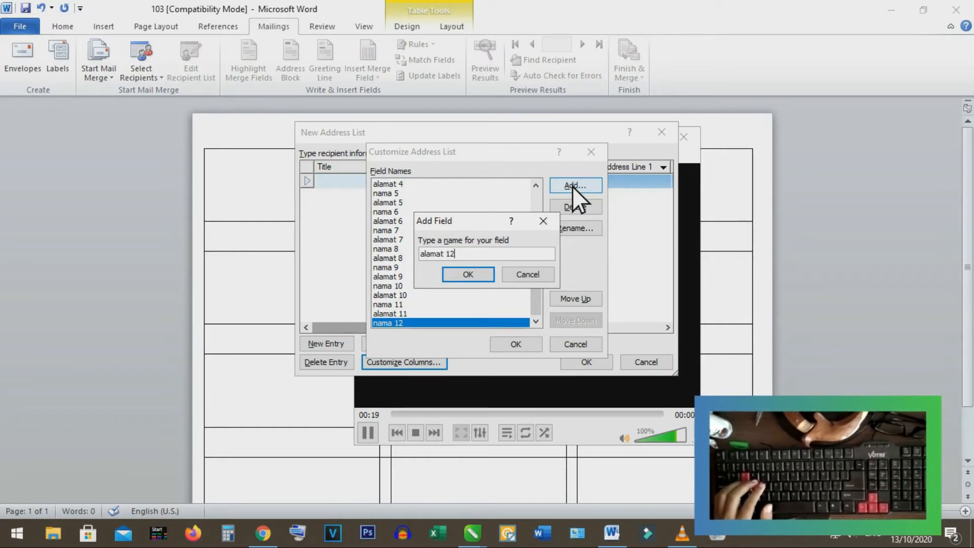
left_click(483, 277)
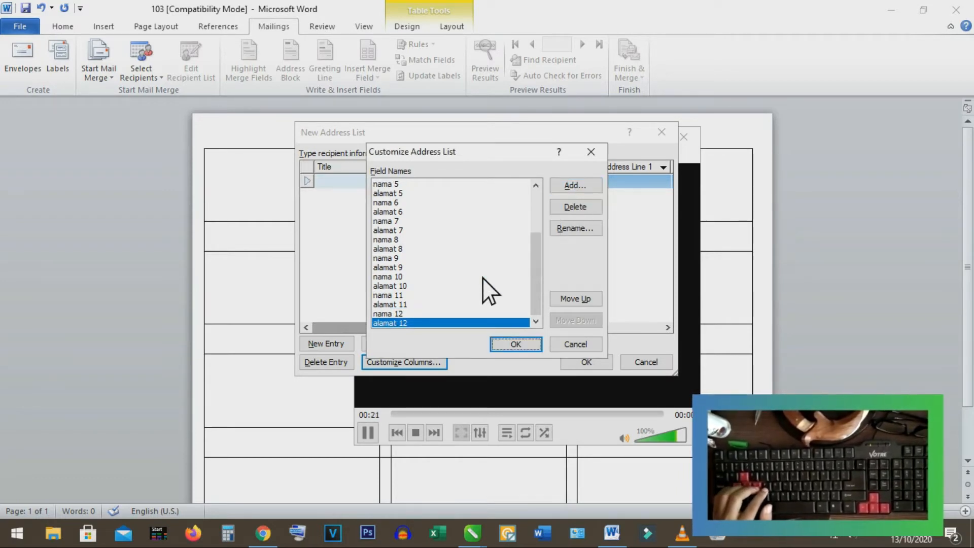
left_click(507, 348)
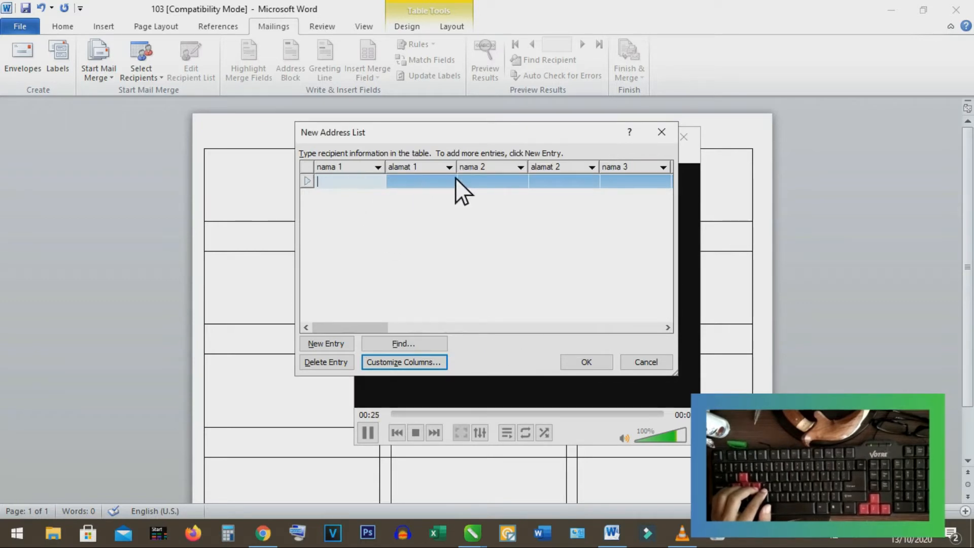
- Enter the first recipient's first name under nama 1 and their city under alamat 1
left_click_drag(370, 326, 336, 304)
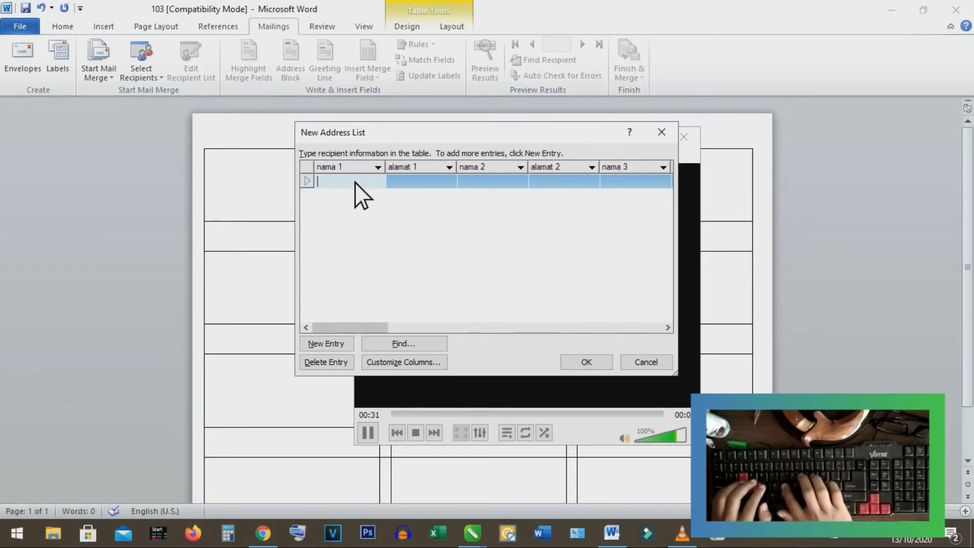
type("ahmad")
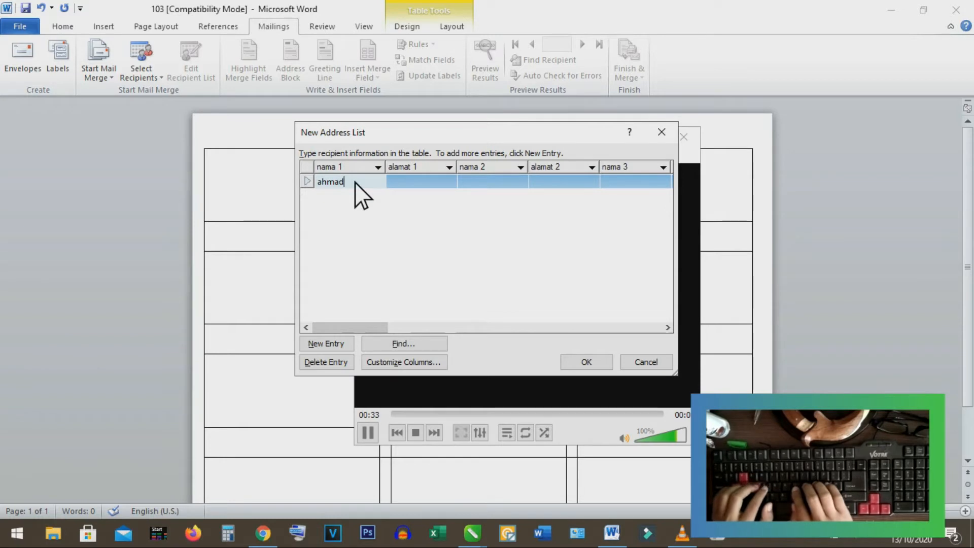
key("Tab")
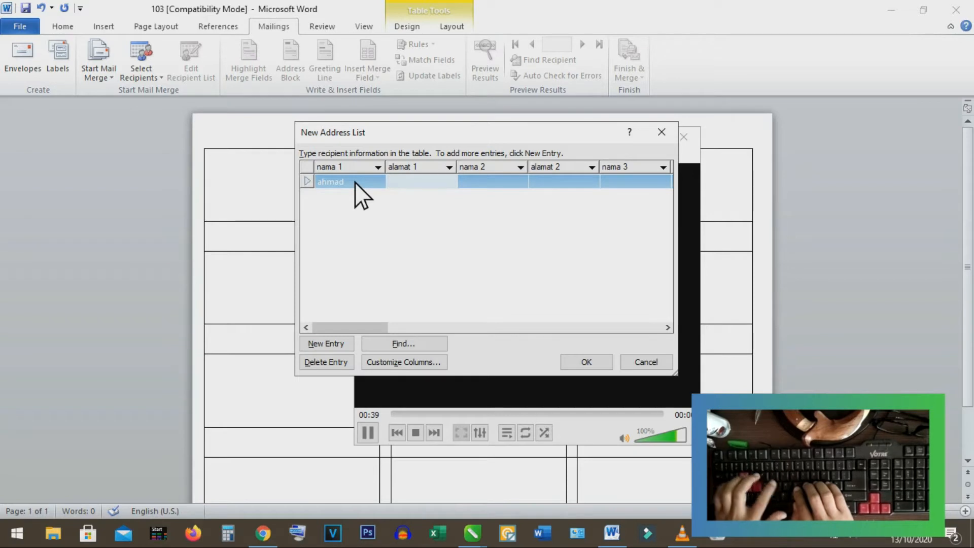
type("tegal")
key("BackSpace")
key("BackSpace")
key("BackSpace")
key("BackSpace")
key("BackSpace")
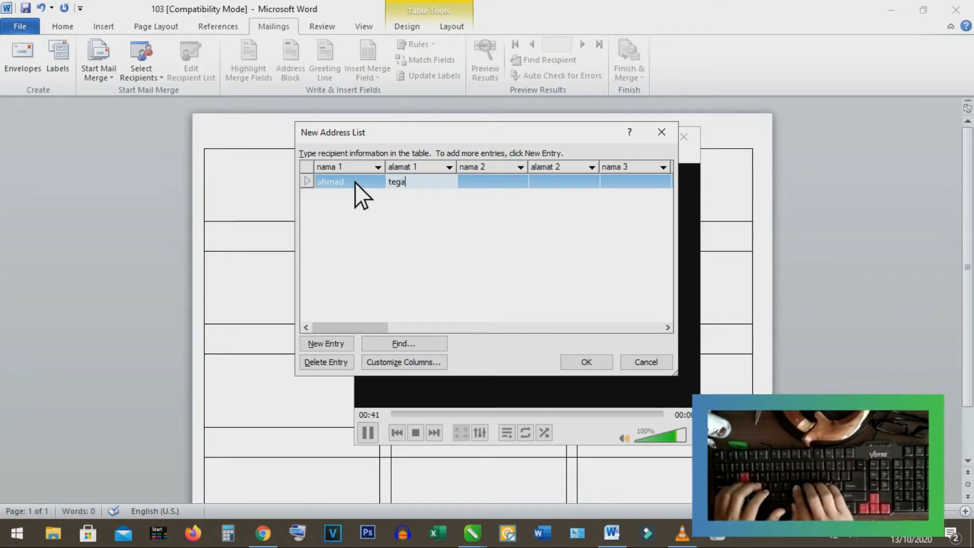
type("c")
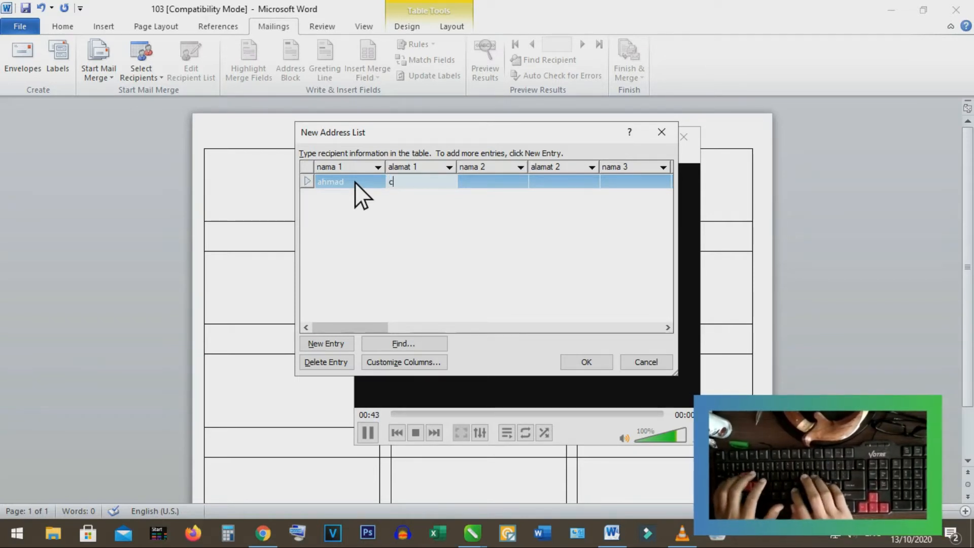
type("ile")
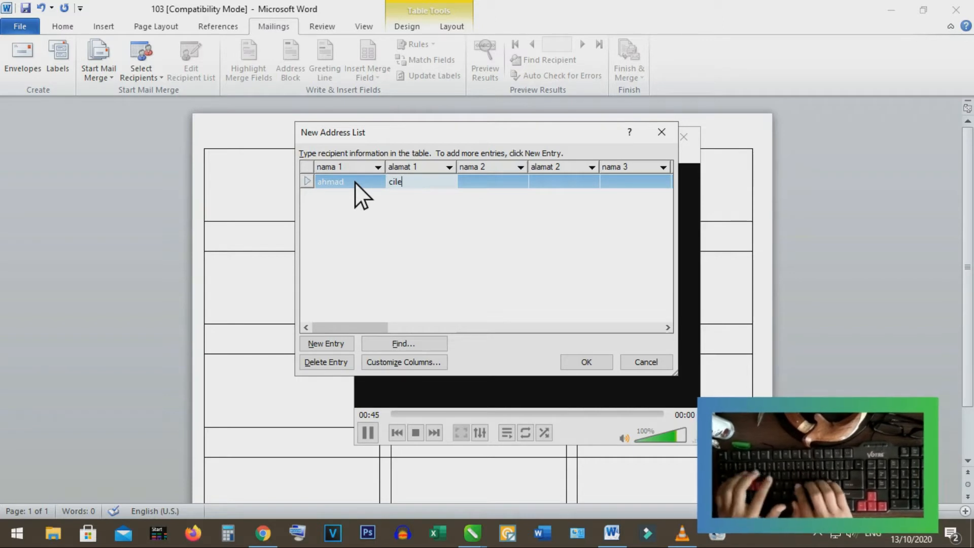
type("gon")
key("Tab")
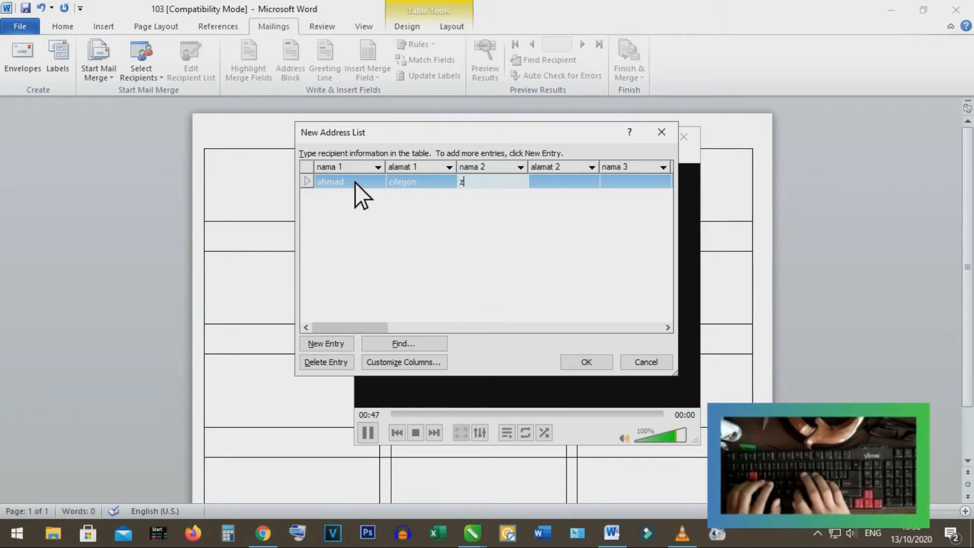
- Fill nama 2 and nama 3 with recipient names, and set alamat 2 and alamat 3 to "Tempat"
type("za")
key("BackSpace")
key("BackSpace")
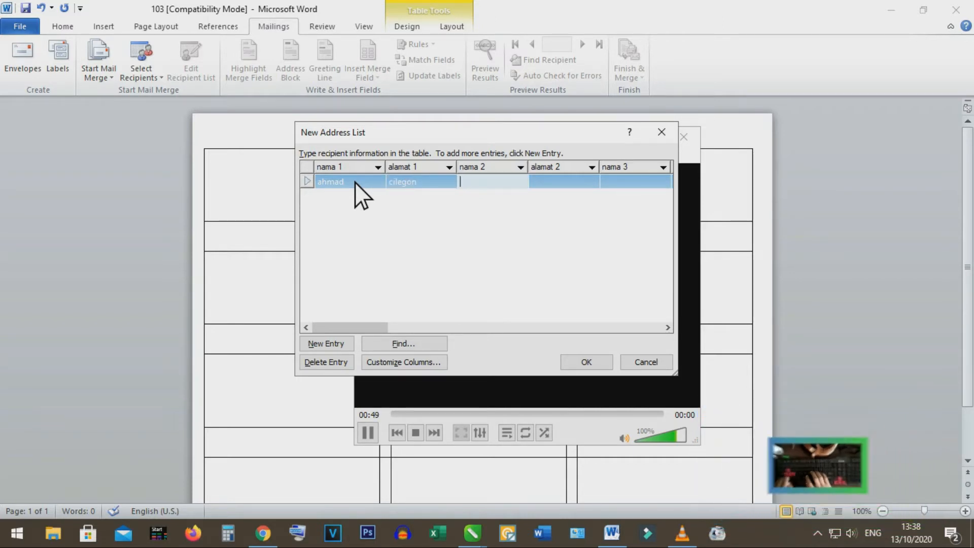
type("Zainur")
key("Tab")
type("Tempat")
key("Tab")
type("dahlan")
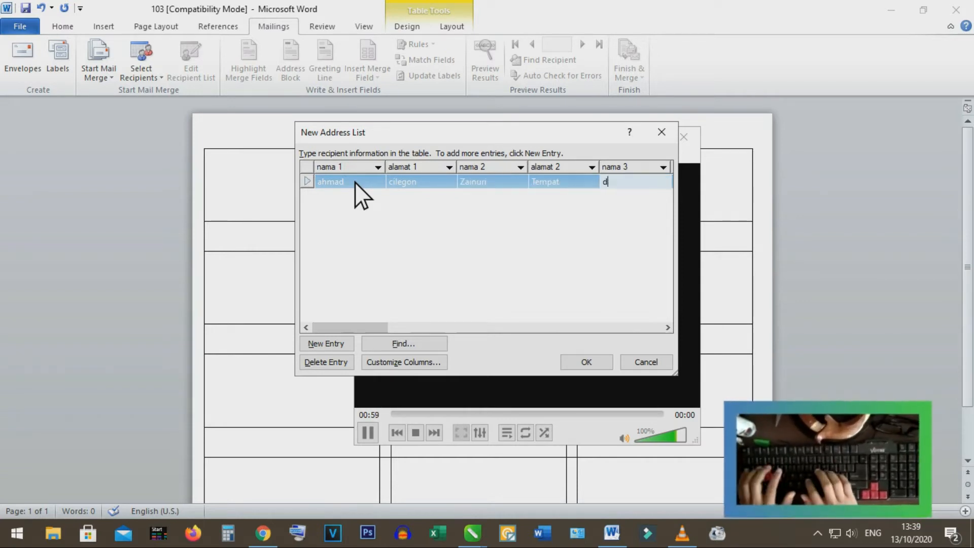
key("Tab")
type("Tempat")
key("Tab")
- Enter recipient names for nama 4 and nama 5, with "Tempat" as alamat 4 and alamat 5
type("Imam")
key("Tab")
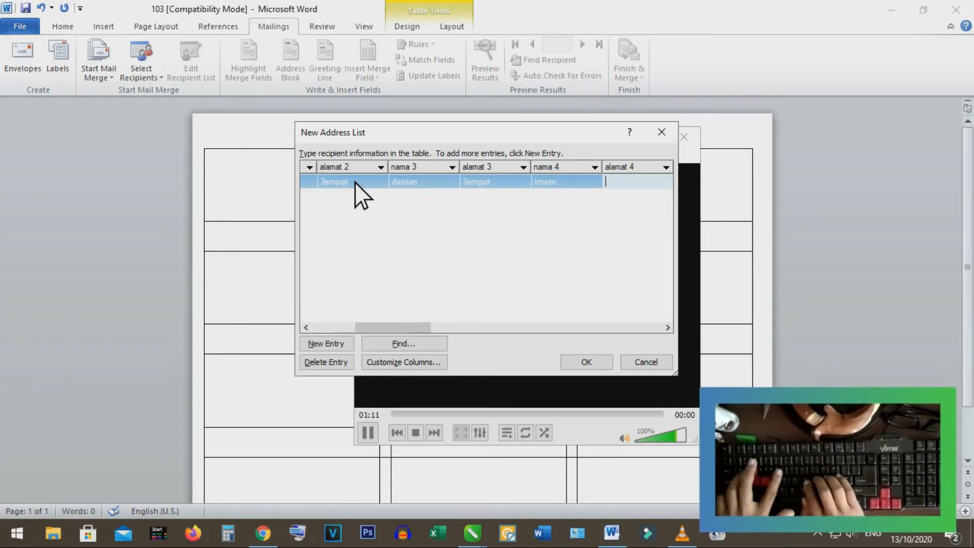
type("Tempat")
key("Tab")
type("Suaib")
key("Tab")
type("Tempat")
key("Tab")
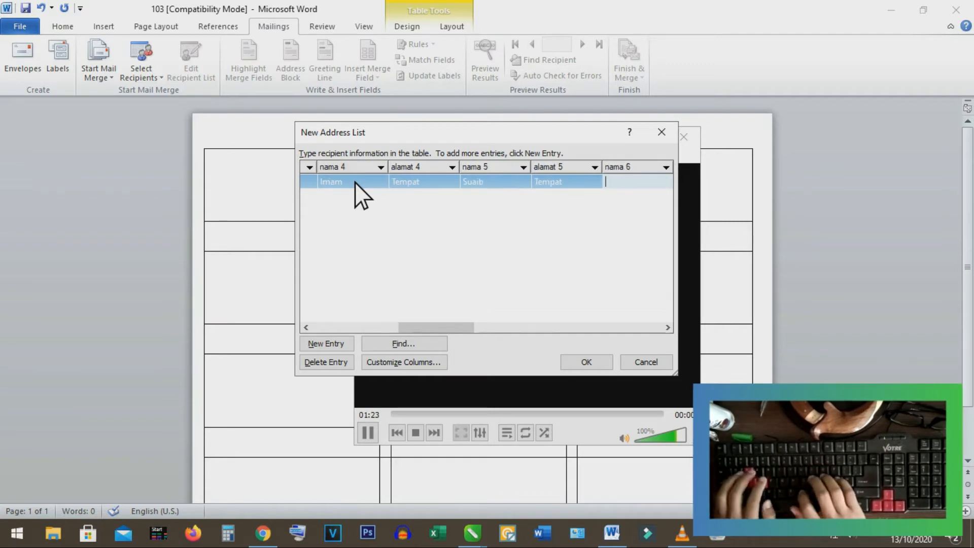
- Enter recipient names for nama 6 and nama 7, with "Tempat" as alamat 6 and alamat 7
type("Nanang")
key("Tab")
type("Tempat")
key("Tab")
type("Kosim")
key("Tab")
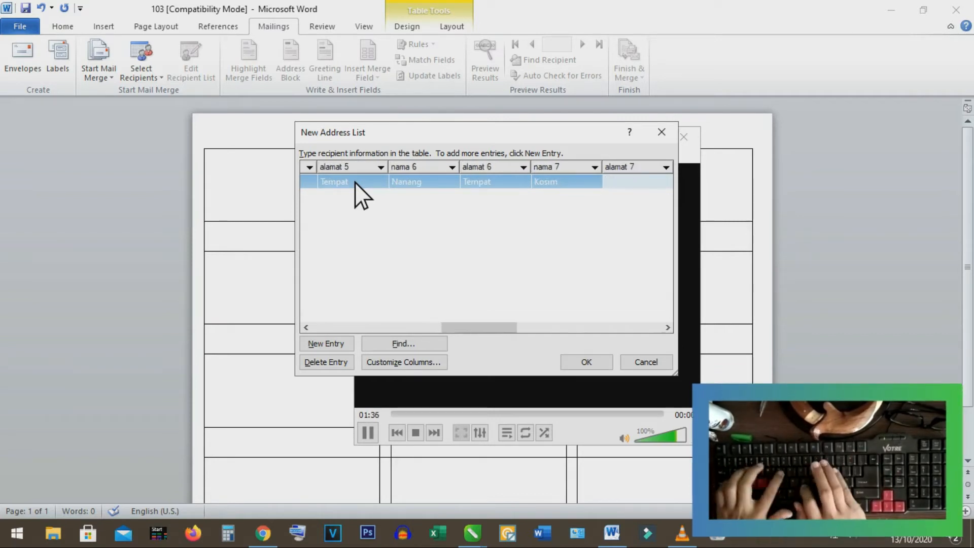
type("Tempat")
key("Tab")
- Enter recipient names for nama 8 and nama 9, with "Tempat" as alamat 8 and alamat 9
type("Dadan")
key("Tab")
type("Tempat")
key("Tab")
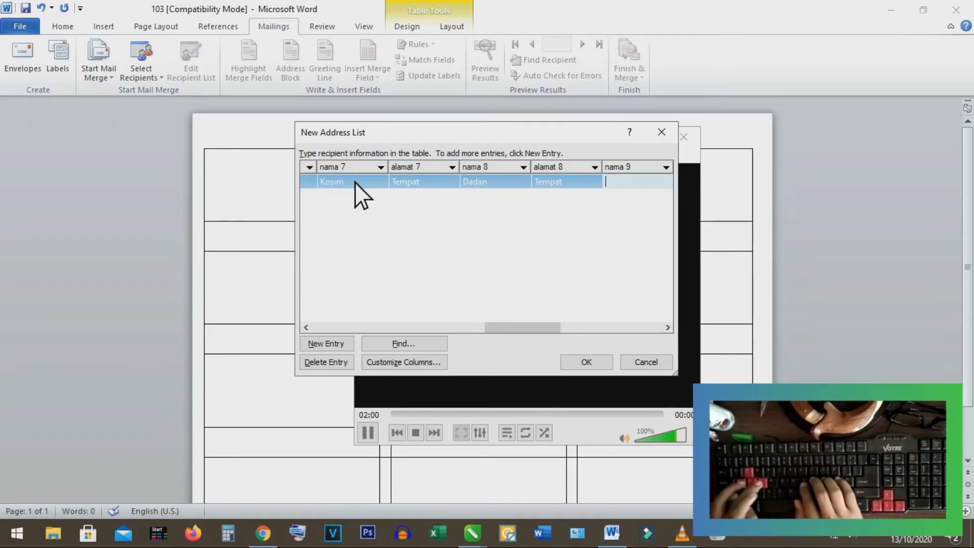
type("Deden")
key("Tab")
type("Tempat")
key("Tab")
- Enter a recipient name for nama 10 and "Tempat" as alamat 10
type("Juju")
key("Tab")
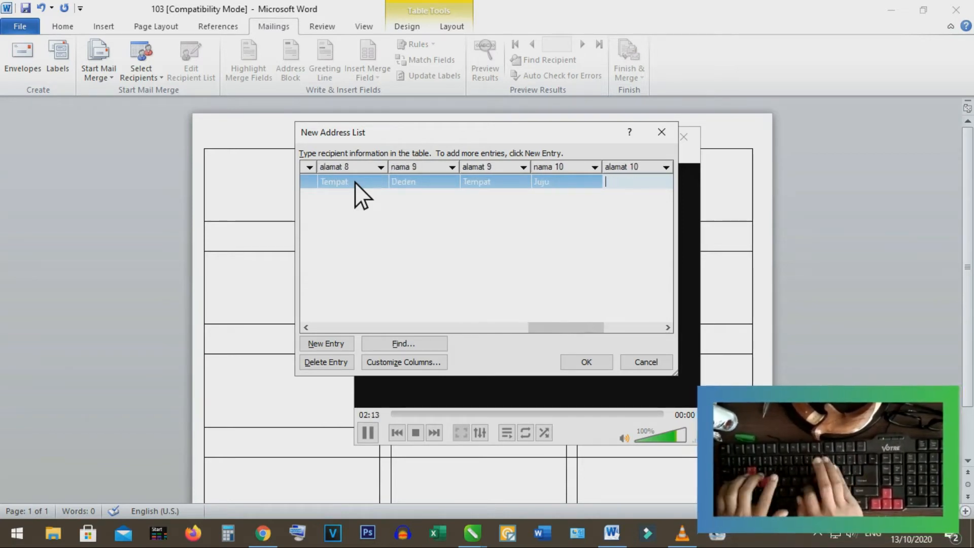
type("Tempat")
key("Tab")
- Enter recipient names for nama 11 and nama 12, with "Tempat" as alamat 11 and alamat 12
type("Sandi")
key("Tab")
type("Tempat")
key("Tab")
type("Aat")
key("Tab")
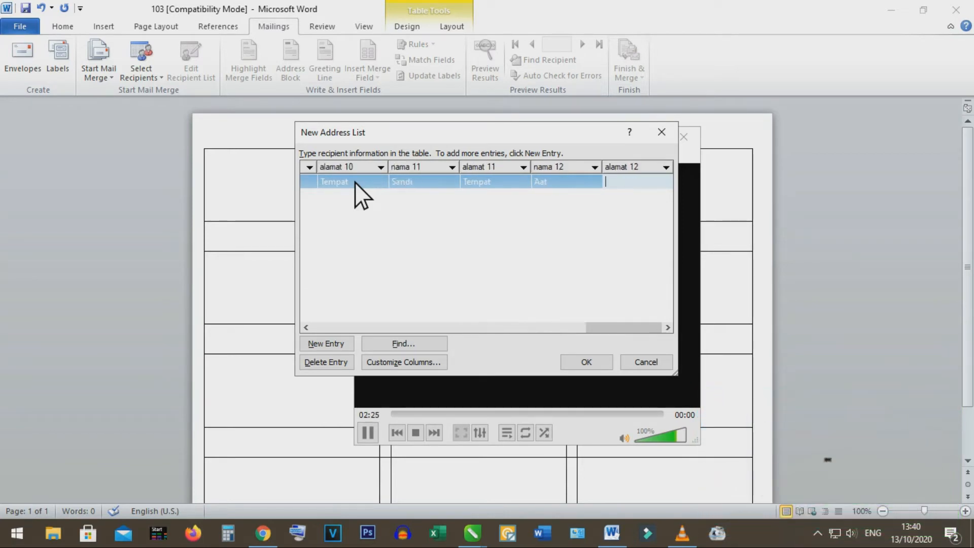
type("Tempat")
key("Tab")
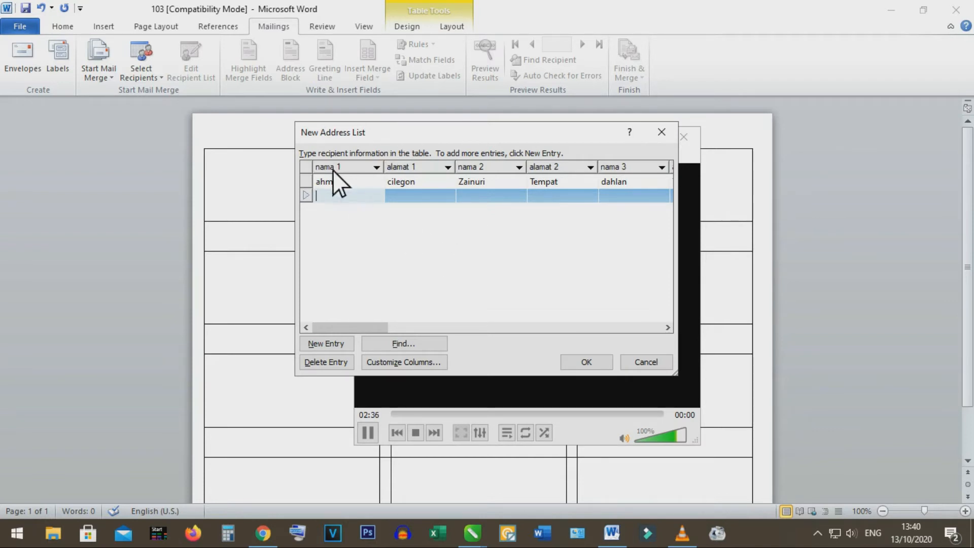
- Finish the address list and save it in the Videos folder as "nama undangan"
scroll(324, 238, "down", 1)
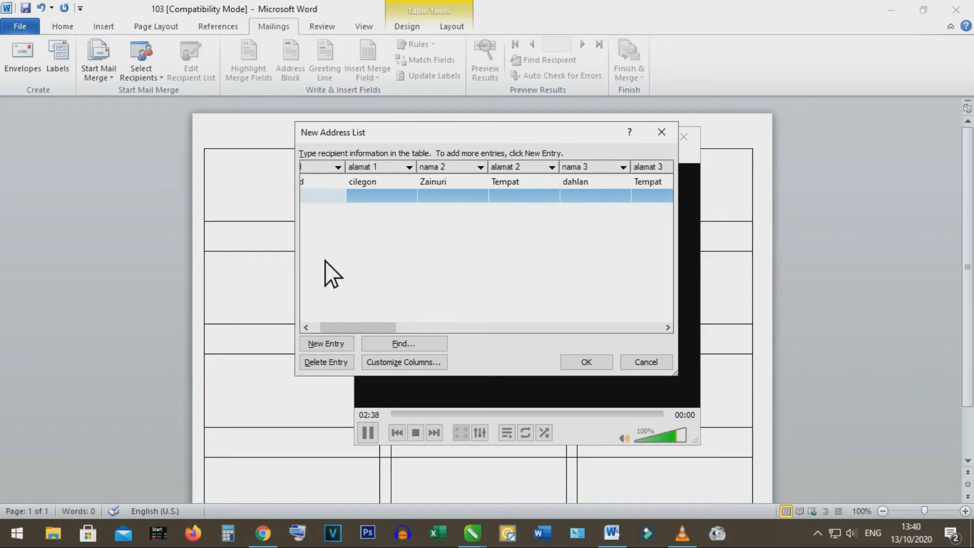
scroll(326, 261, "up", 1)
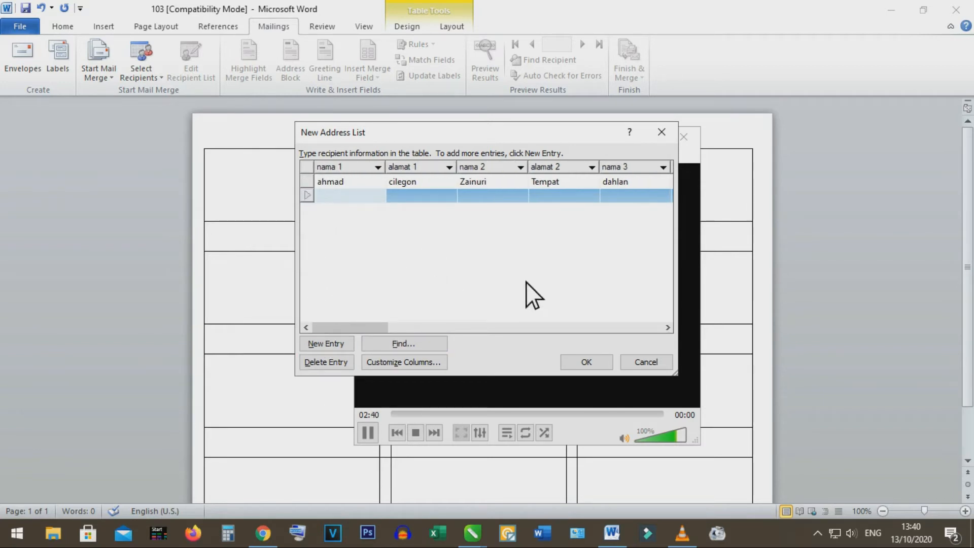
left_click(594, 366)
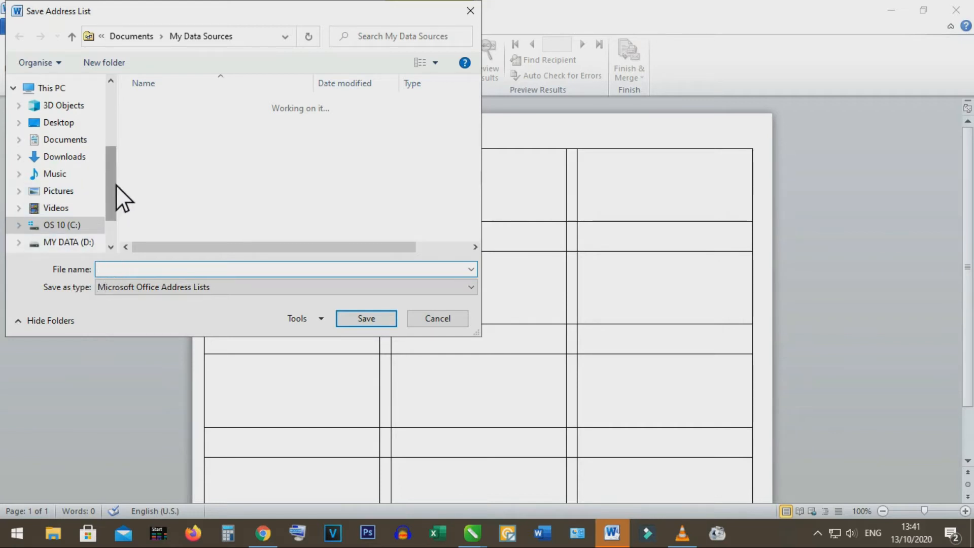
left_click_drag(113, 170, 109, 199)
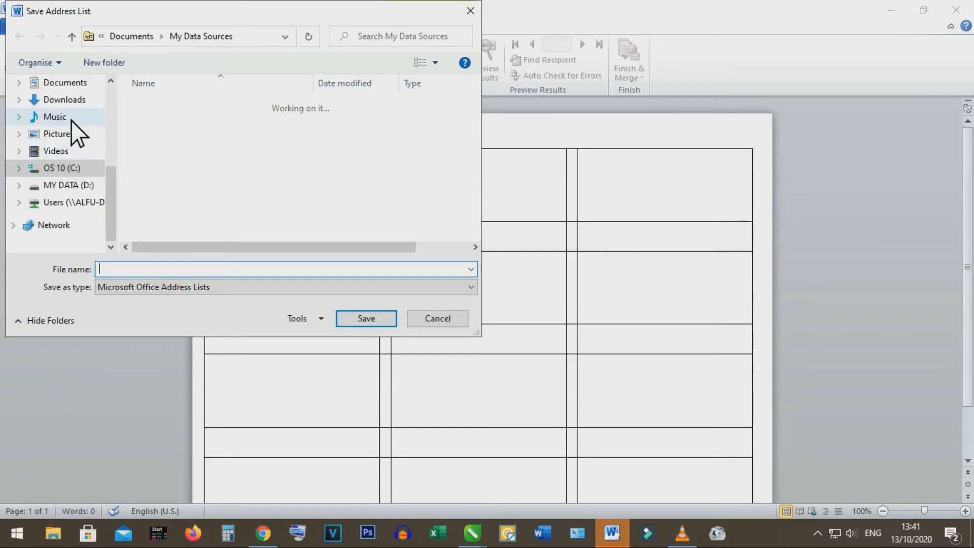
left_click(66, 152)
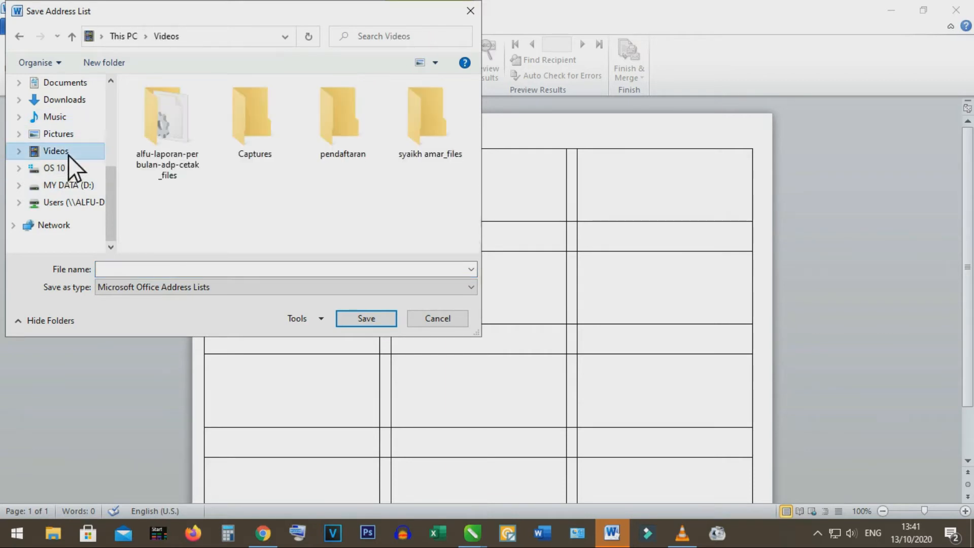
left_click(208, 272)
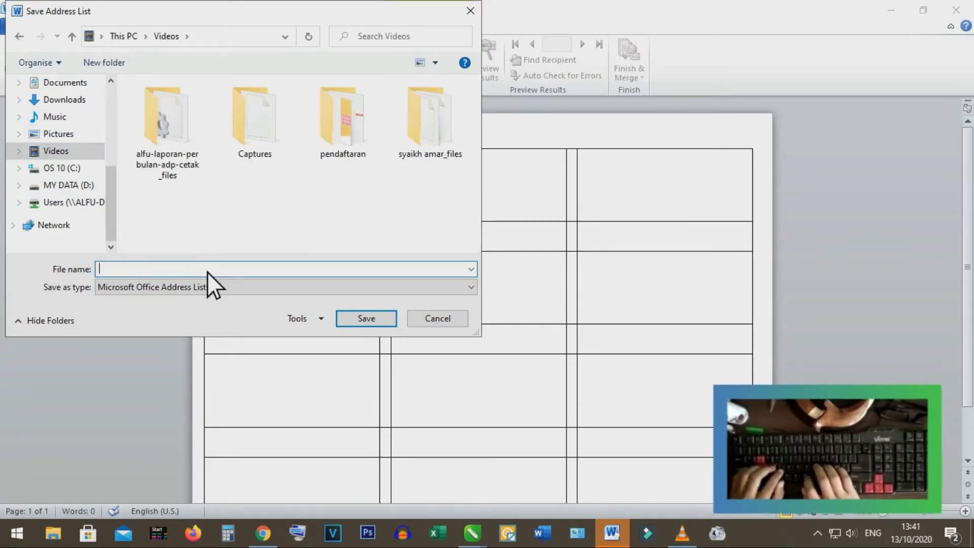
type("nama")
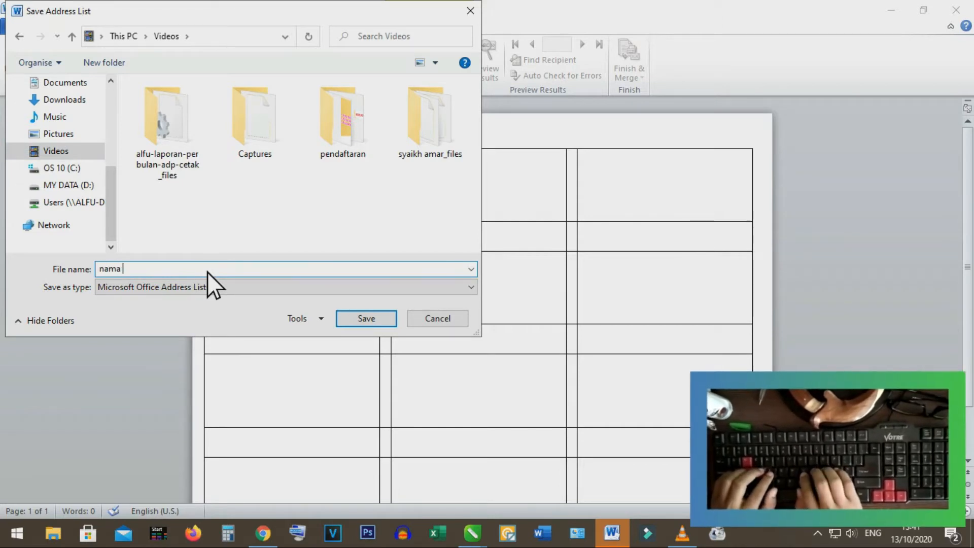
type(" und")
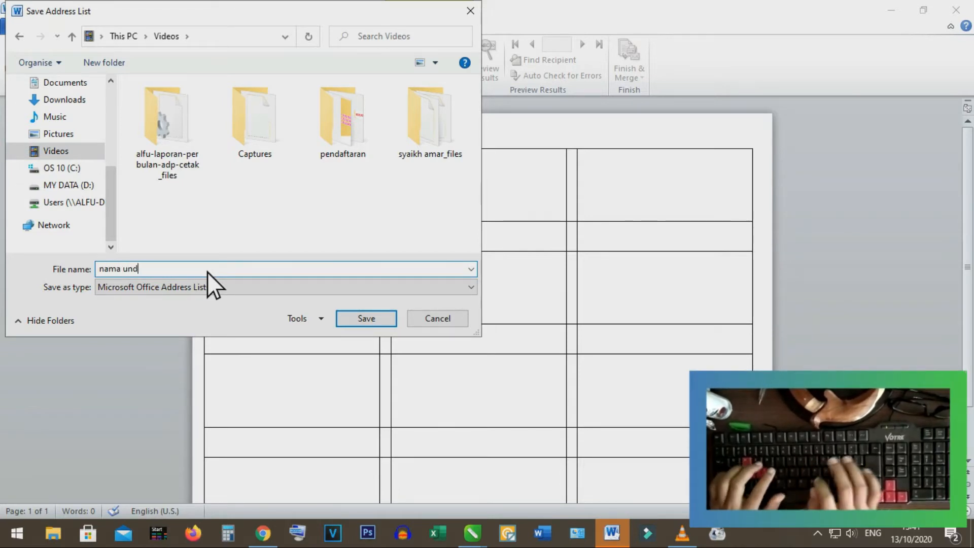
type("angann")
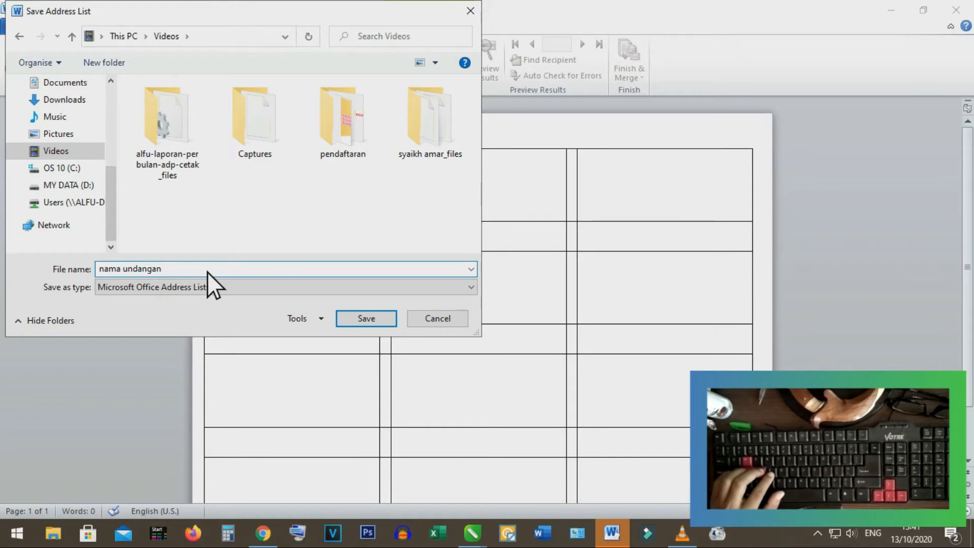
left_click(374, 317)
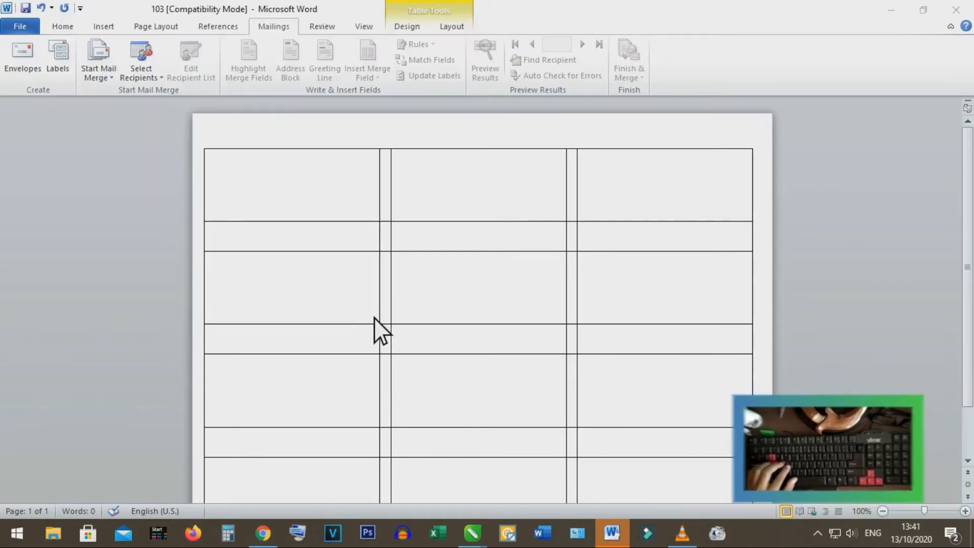
- Insert the merge fields nama_1, nama_2 and nama_3 into the three labels of the first row
left_click(283, 163)
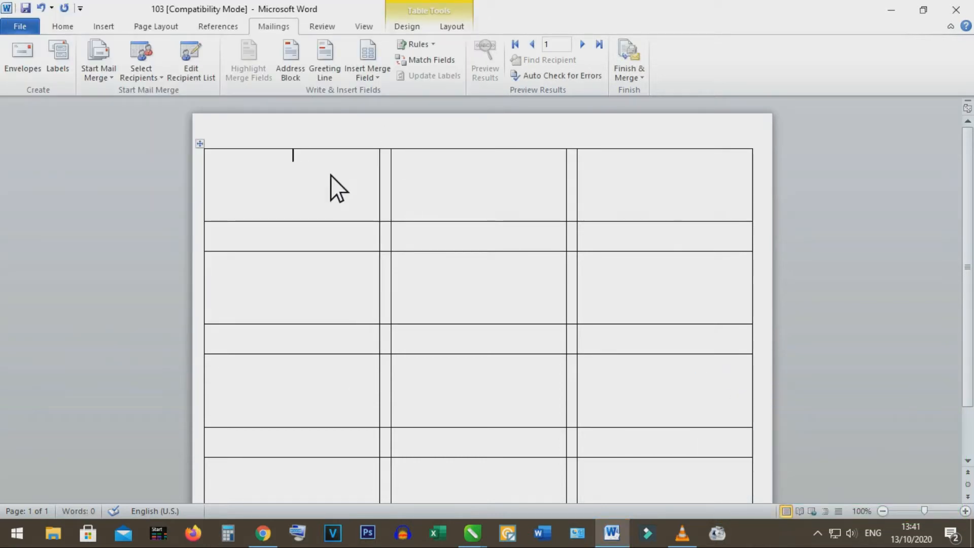
left_click(459, 160)
left_click(299, 157)
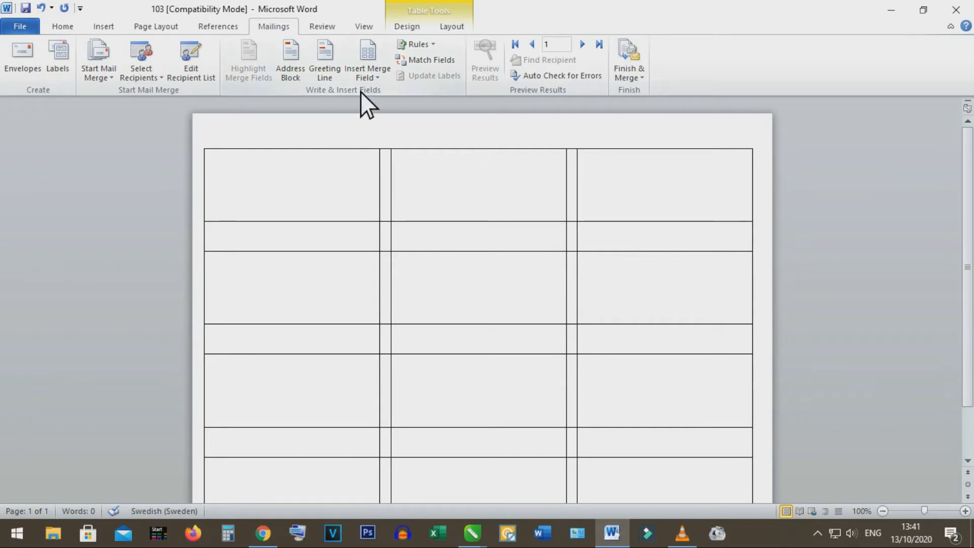
left_click(369, 78)
left_click(376, 94)
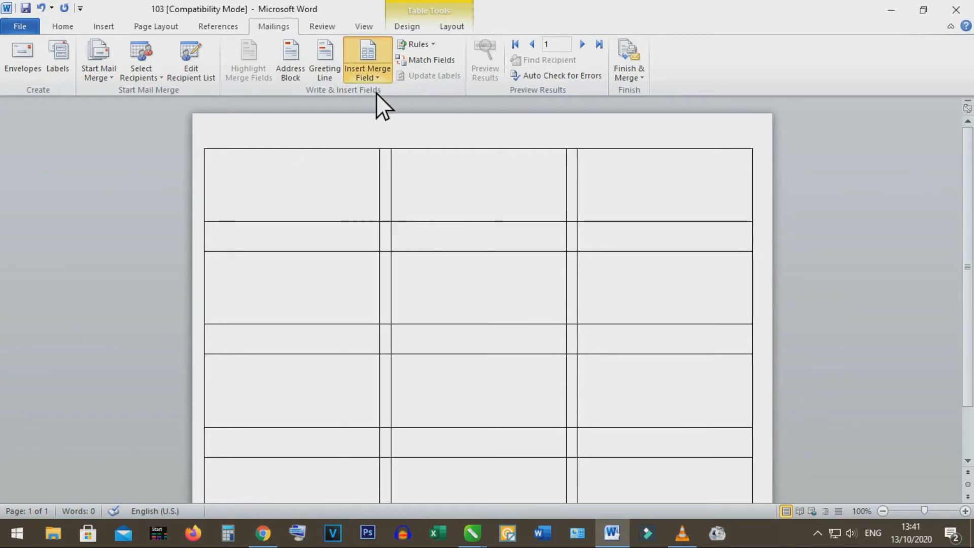
left_click(457, 163)
left_click(379, 78)
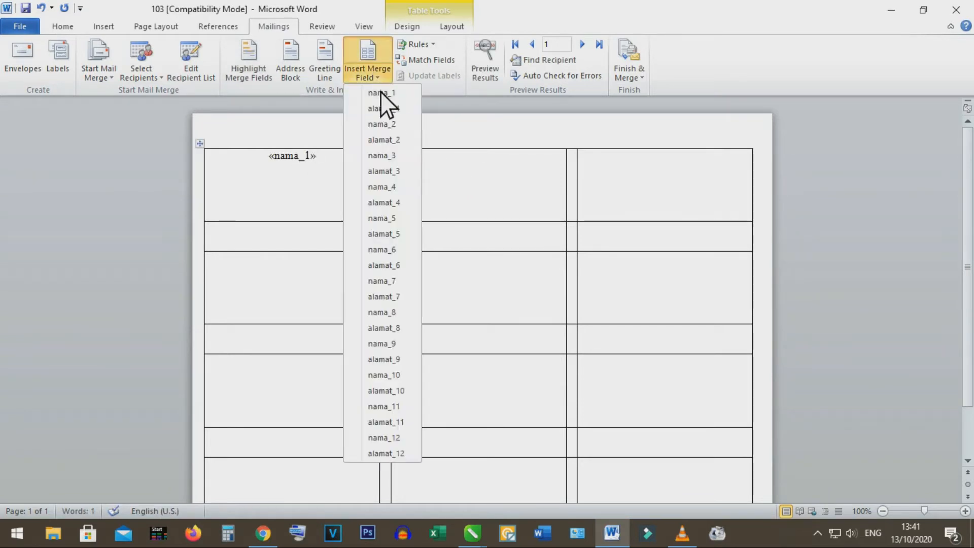
left_click(395, 130)
left_click(599, 186)
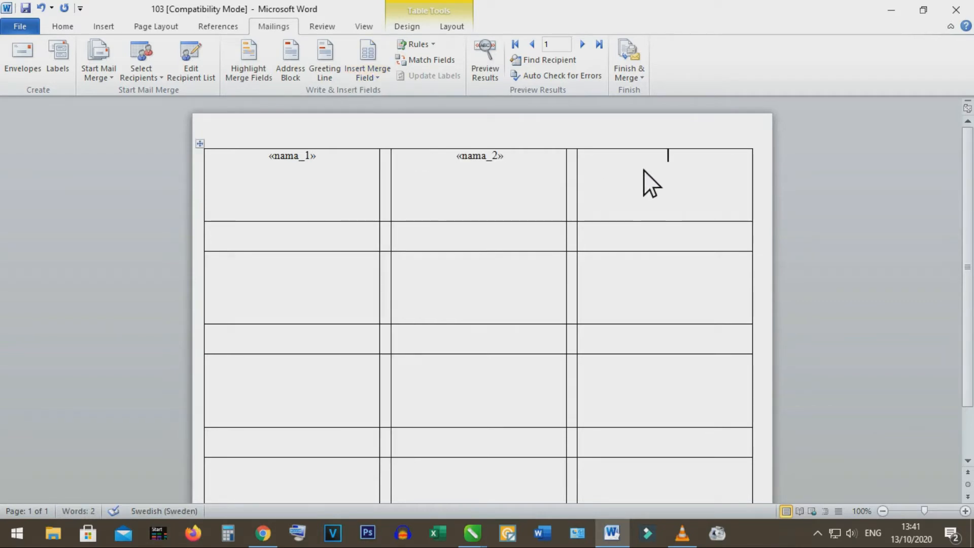
left_click(375, 79)
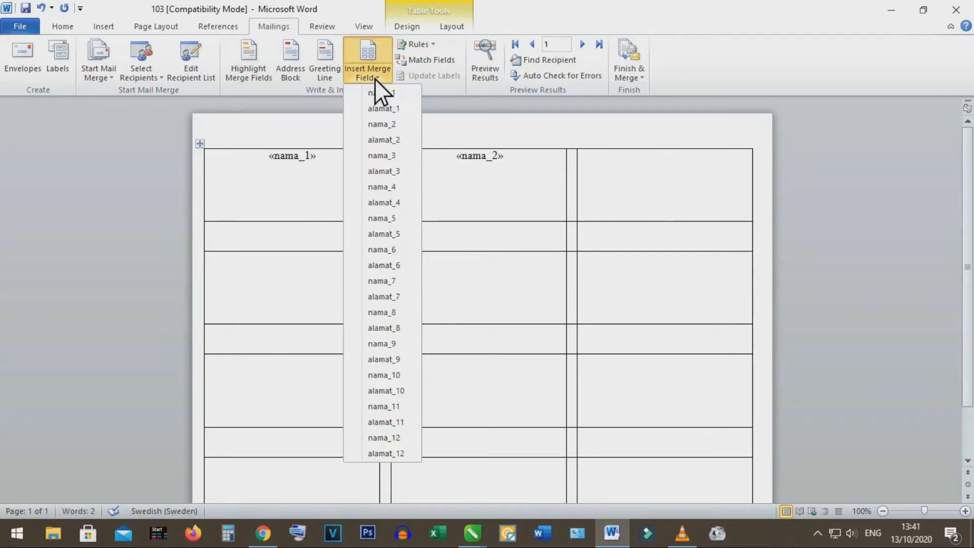
left_click(387, 156)
- Insert the merge fields nama_4, nama_5 and nama_6 into the three labels of the second row
left_click(313, 274)
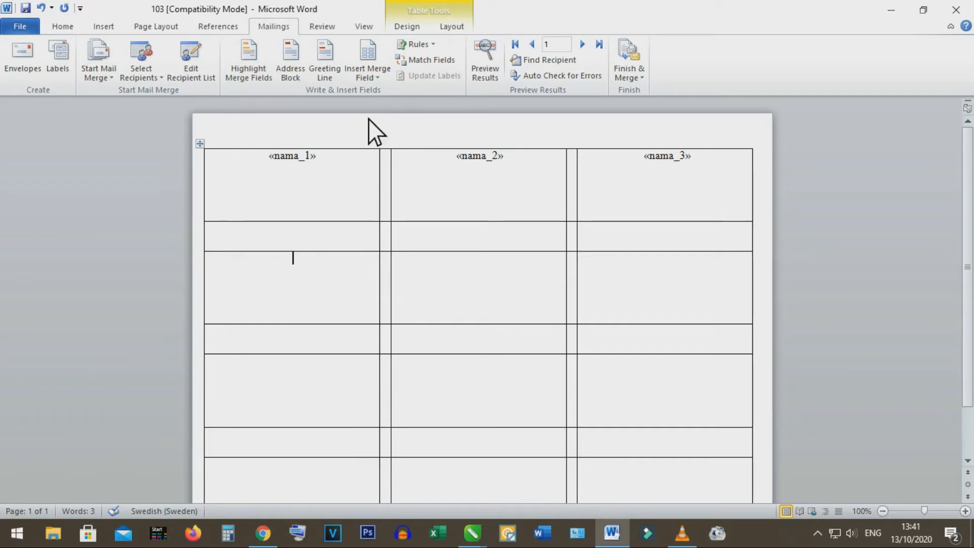
left_click(371, 77)
left_click(378, 189)
left_click(431, 276)
left_click(377, 77)
left_click(387, 218)
left_click(601, 276)
left_click(375, 77)
left_click(379, 249)
- Insert the merge fields nama_7, nama_8 and nama_9 into the three labels of the third row
left_click(311, 356)
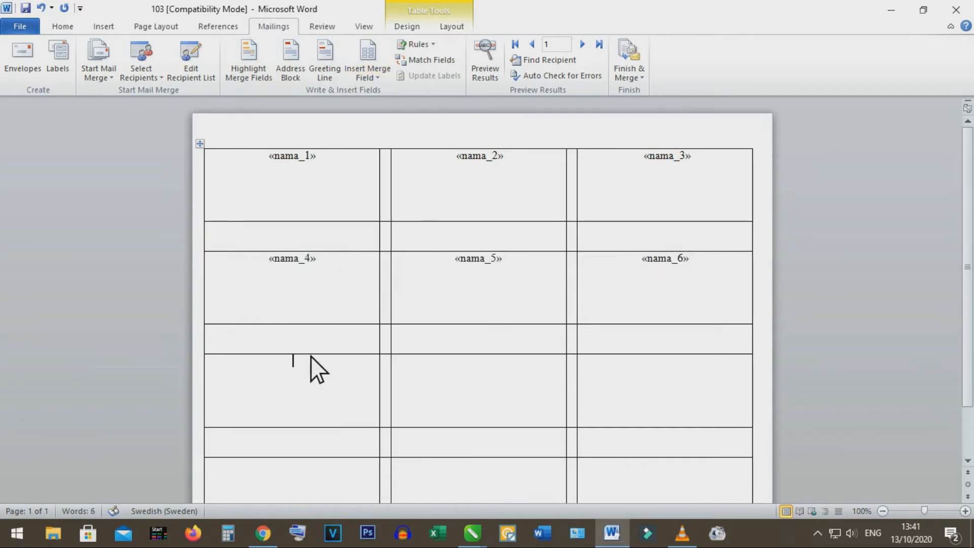
left_click(375, 77)
left_click(385, 280)
left_click(432, 364)
left_click(374, 78)
left_click(378, 313)
left_click(381, 79)
left_click(383, 344)
- Insert the merge fields nama_10, nama_11 and nama_12 into the three labels of the fourth row
left_click(310, 406)
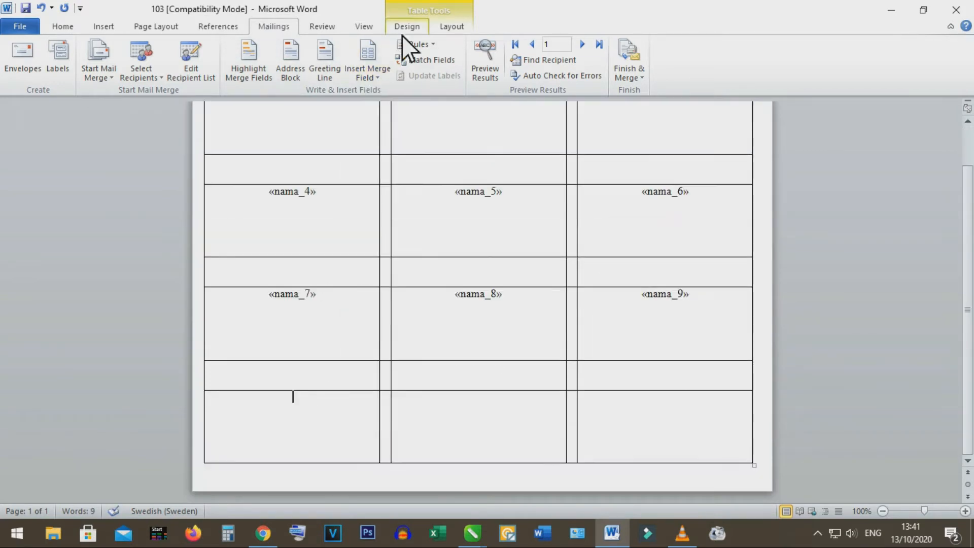
left_click(377, 77)
left_click(394, 390)
left_click(375, 77)
left_click(394, 375)
left_click(463, 405)
left_click(377, 77)
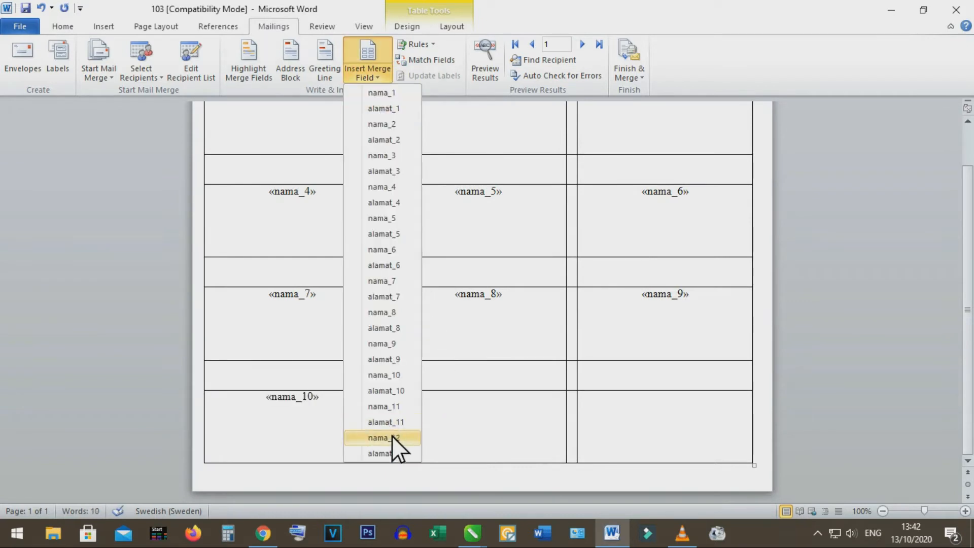
left_click(394, 428)
left_click(377, 77)
left_click(394, 438)
- Below nama_1, leave a blank line, add "Di" and insert the alamat_1 merge field under it
scroll(326, 175, "up", 2)
left_click(325, 164)
key("Return")
type("Di")
key("Return")
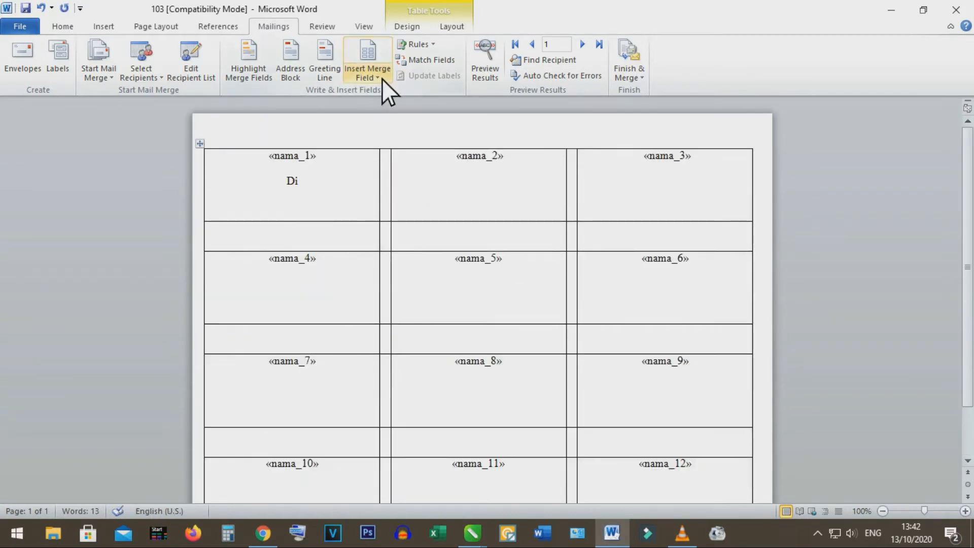
left_click(377, 77)
left_click(387, 113)
- Below nama_2, leave a blank line, add "Di" and insert the alamat_2 merge field under it
left_click(486, 172)
key("Return")
type("Di")
key("Return")
left_click(474, 172)
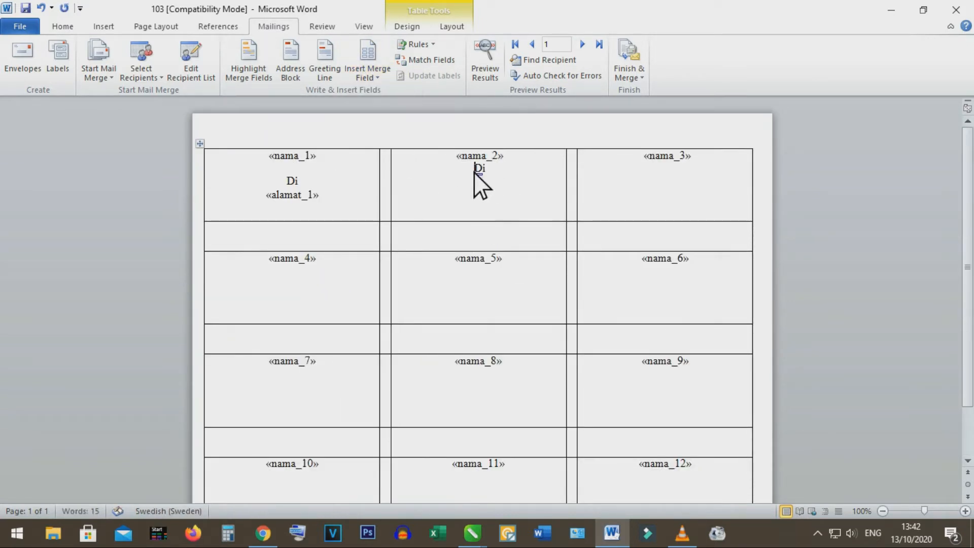
key("Return")
key("Down")
left_click(377, 77)
left_click(389, 140)
- Insert the alamat_3 merge field below nama_3, leaving a blank line between them
left_click(682, 170)
left_click(377, 77)
left_click(391, 172)
- Insert alamat_4, alamat_5 and alamat_6 below the matching name fields in the second-row labels, leaving a blank line between
left_click(311, 283)
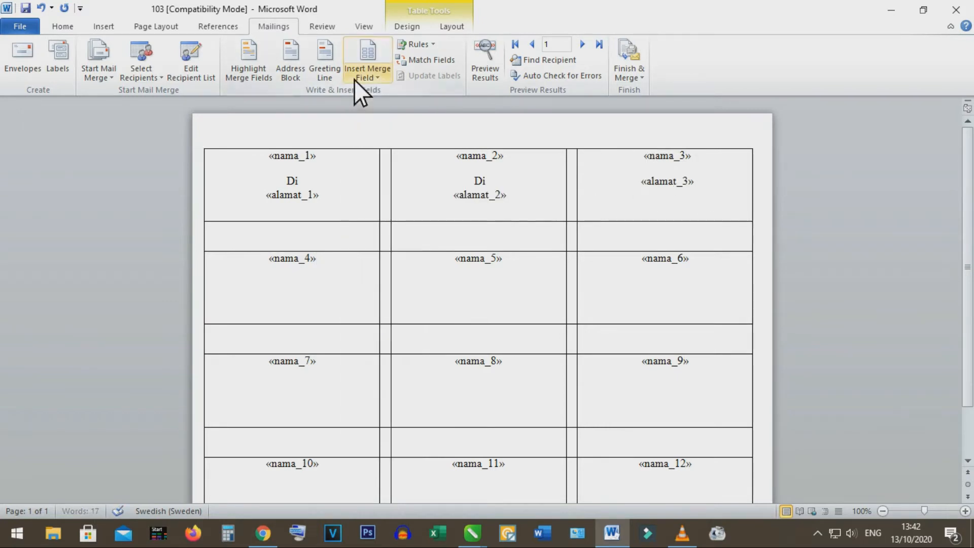
left_click(373, 77)
left_click(385, 267)
key("ctrl+z")
left_click(375, 77)
left_click(391, 204)
left_click(477, 282)
left_click(377, 77)
left_click(385, 234)
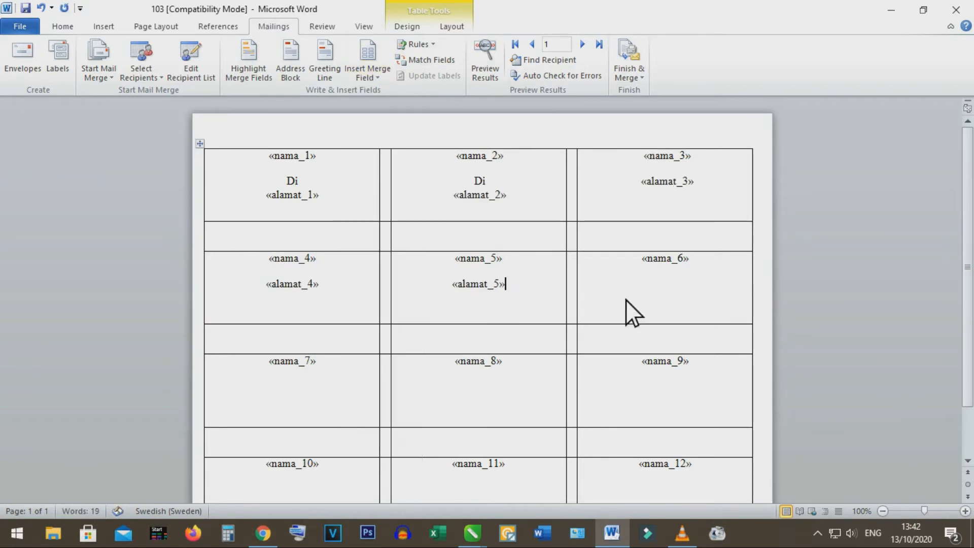
left_click(626, 312)
left_click(375, 77)
left_click(385, 265)
- Insert alamat_7, alamat_8 and alamat_9 below the matching name fields in the third-row labels, leaving a blank line between
left_click(348, 383)
left_click(377, 77)
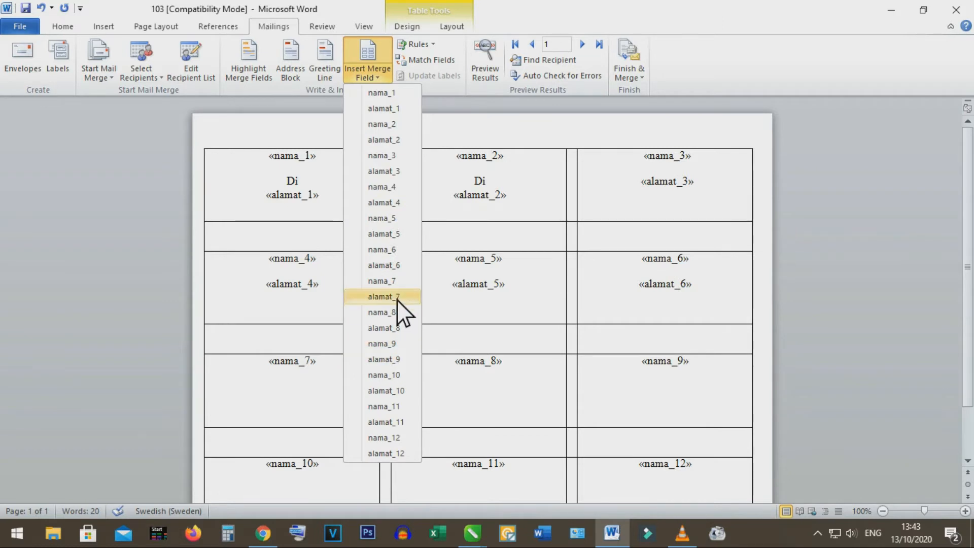
left_click(397, 301)
left_click(517, 386)
left_click(377, 77)
left_click(384, 329)
left_click(709, 401)
left_click(377, 77)
left_click(384, 362)
- Insert alamat_10, alamat_11 and alamat_12 below the matching name fields in the fourth-row labels, leaving a blank line between
left_click(348, 486)
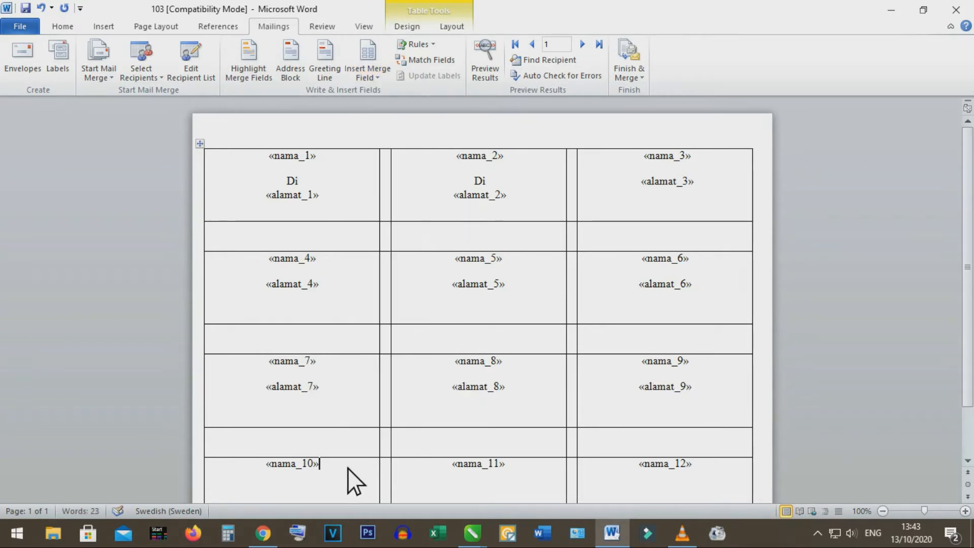
left_click(376, 77)
left_click(388, 392)
left_click(508, 488)
left_click(377, 77)
left_click(385, 422)
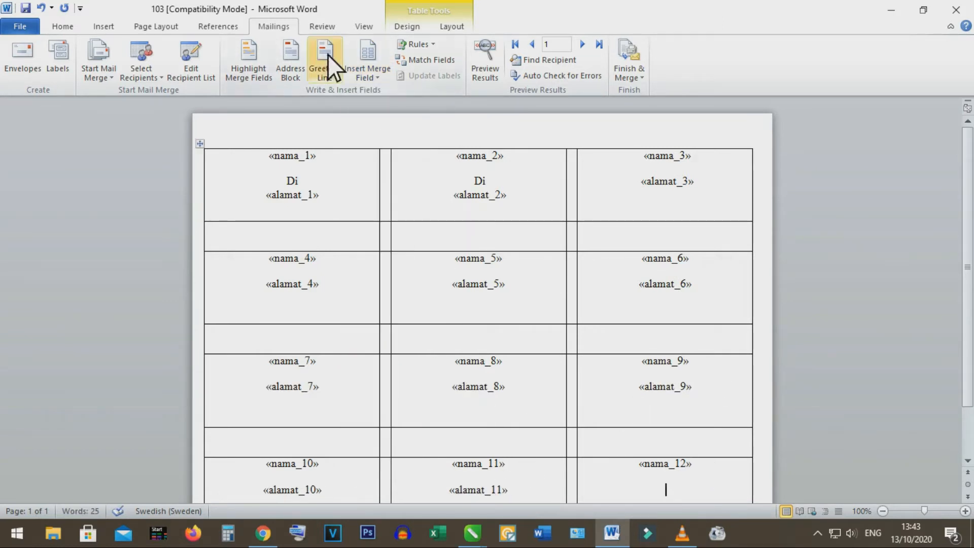
- Add "Di" on its own line directly above alamat_3, alamat_4, alamat_5 and alamat_6
left_click(633, 187)
type("Di")
left_click(289, 310)
type("Di")
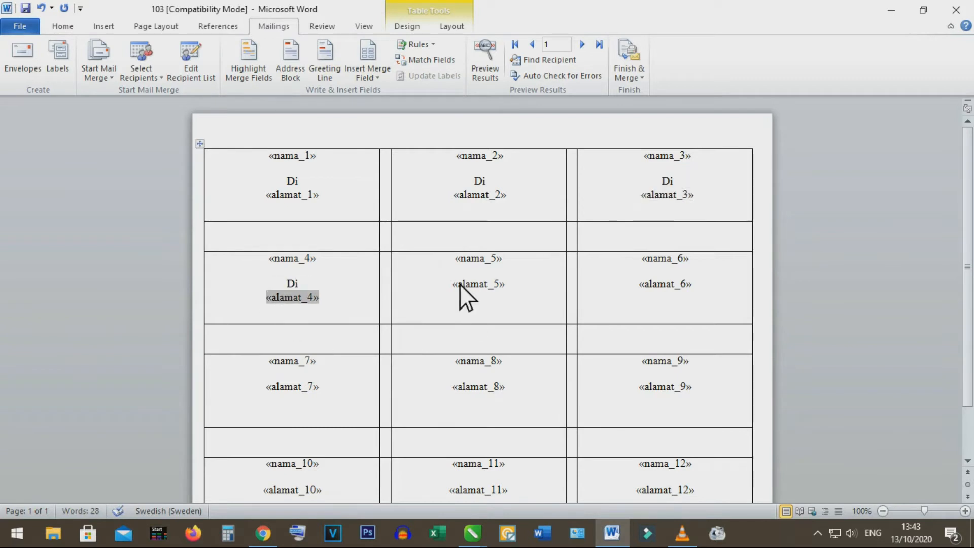
left_click(454, 286)
type("f")
key("BackSpace")
type("Di")
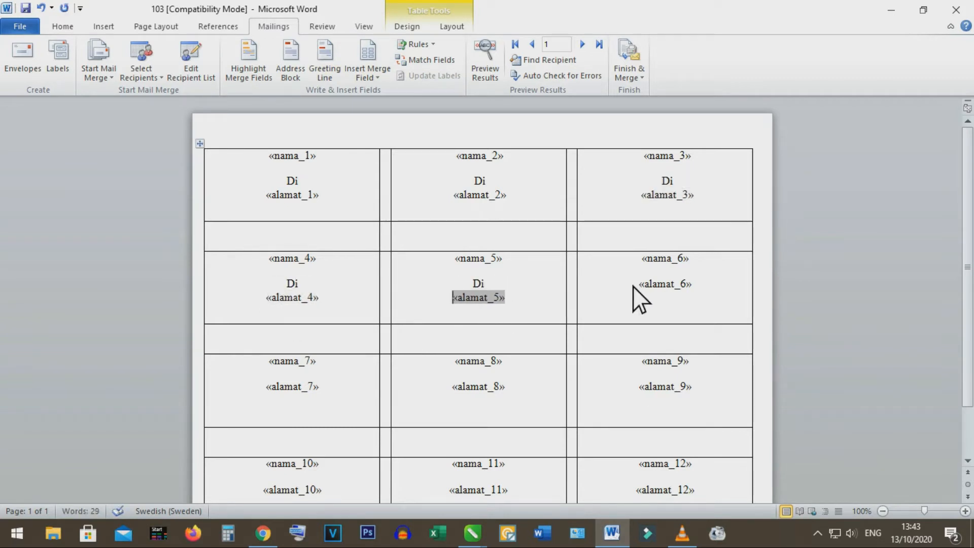
left_click(635, 286)
type("Di")
- In the third-row labels, add a "Di" line above alamat_7 and "di" lines above alamat_8 and alamat_9, each preceded by a blank line
left_click(264, 375)
type("di")
key("Return")
left_click(284, 379)
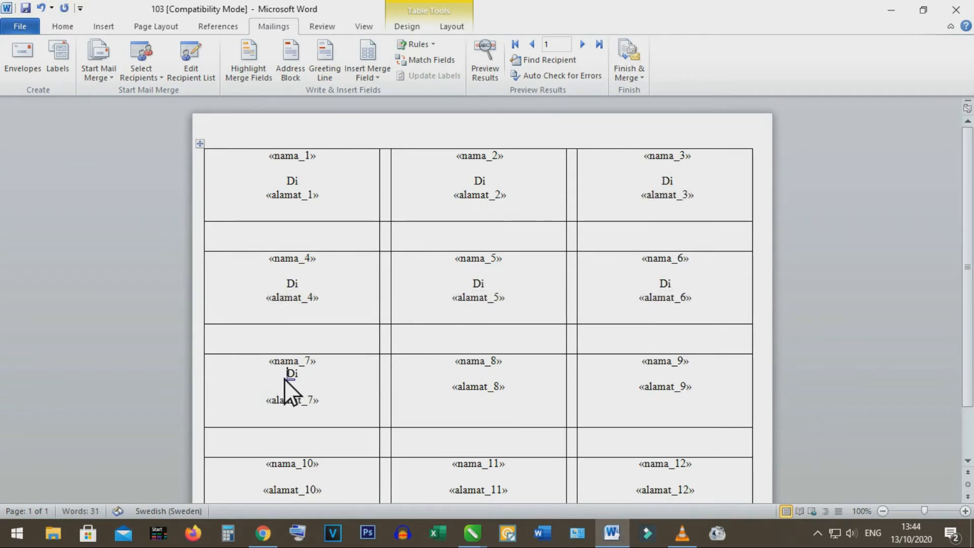
key("Return")
left_click(479, 379)
key("Return")
type("di")
left_click(658, 378)
key("Return")
- In the fourth-row labels, add a "di" line above alamat_10, alamat_11 and alamat_12, each preceded by a blank line
left_click(328, 443)
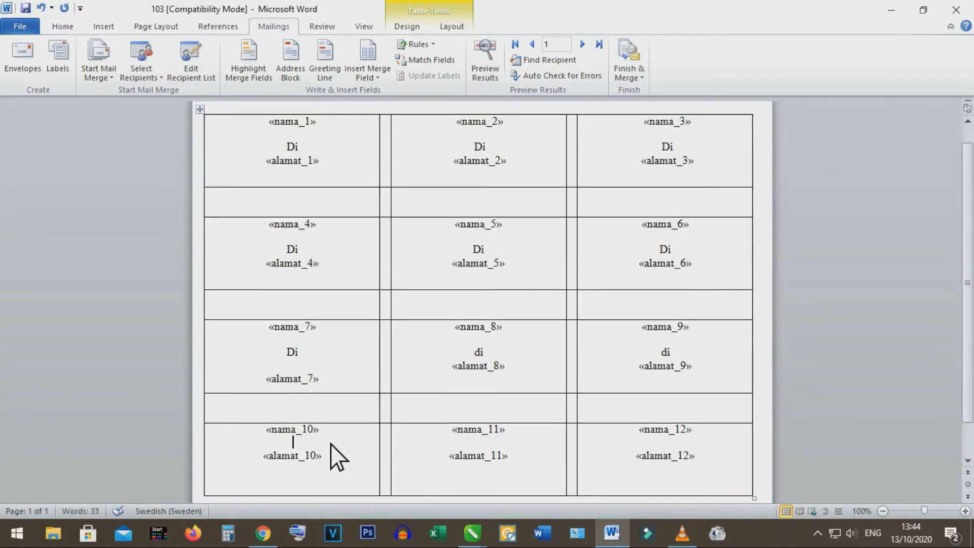
key("Return")
type("di")
key("Return")
left_click(489, 445)
key("Return")
type("di")
left_click(663, 446)
key("Return")
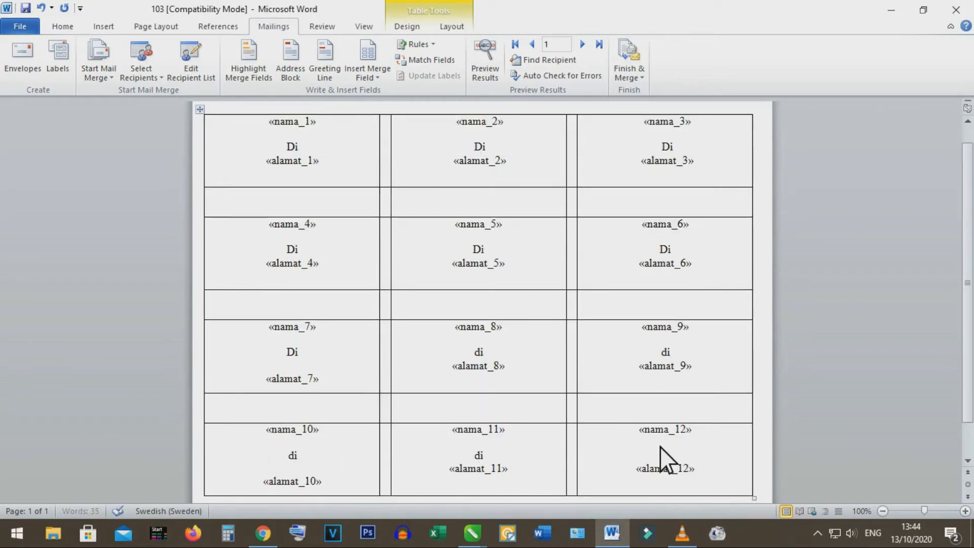
type("di")
- Preview the merge results across all labels, advancing to record 2 and returning to record 1
scroll(656, 385, "up", 1)
scroll(660, 377, "down", 2)
scroll(660, 377, "up", 2)
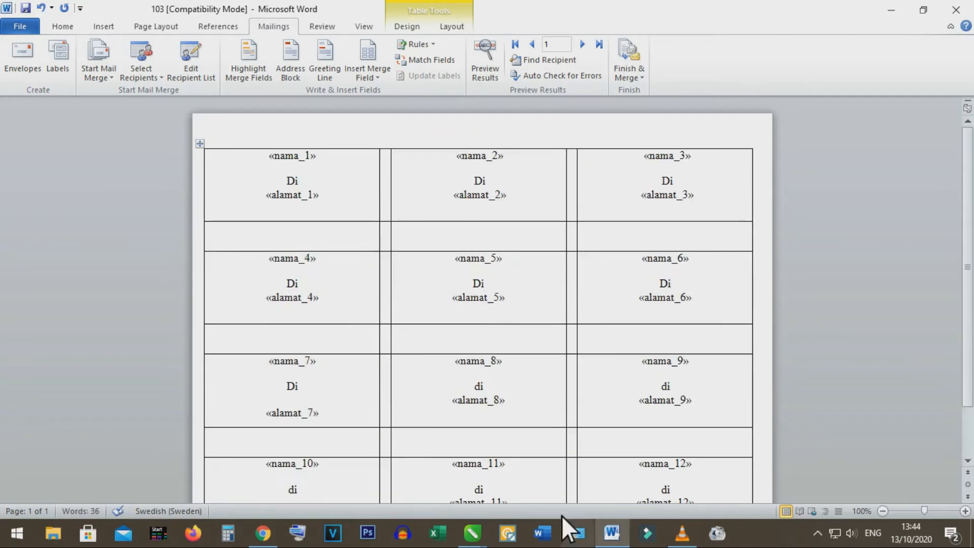
scroll(625, 276, "down", 2)
scroll(625, 275, "up", 2)
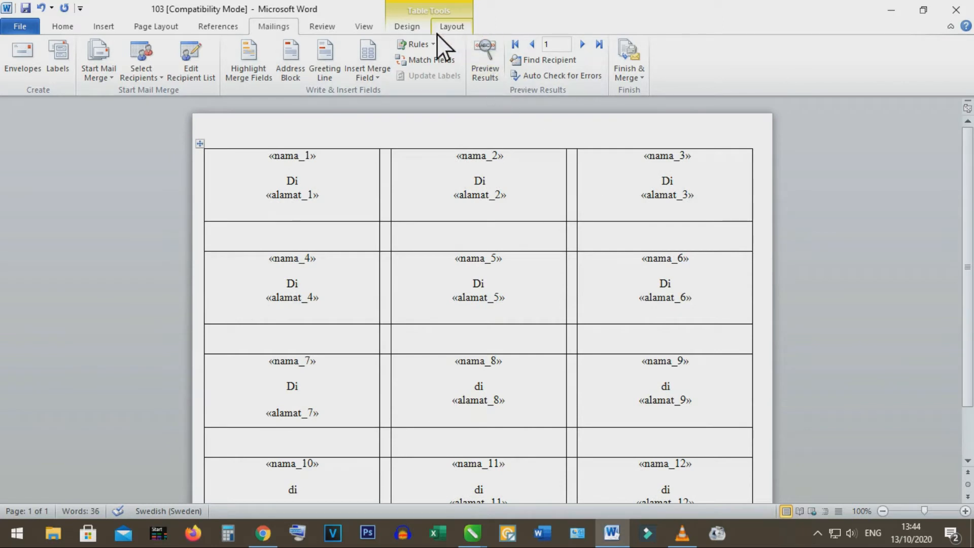
left_click(486, 64)
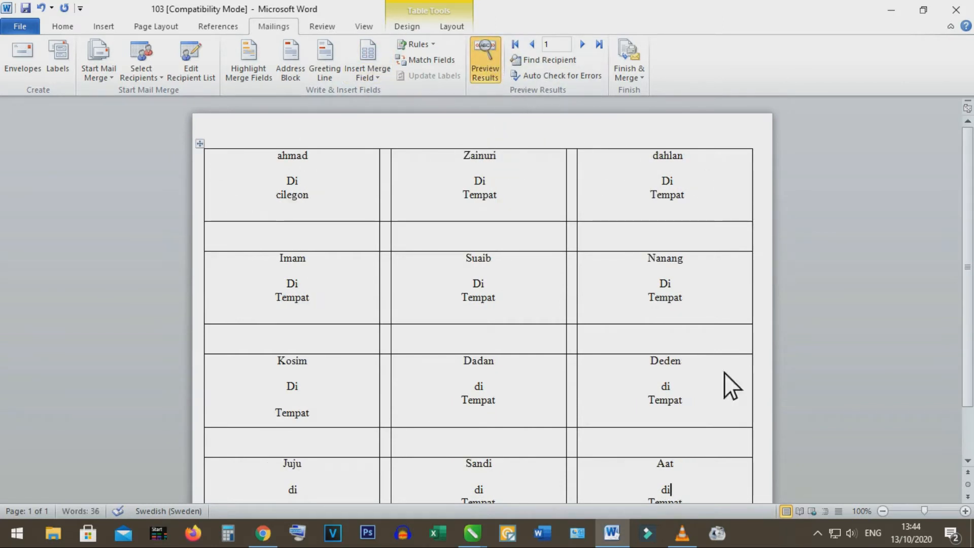
scroll(695, 427, "down", 2)
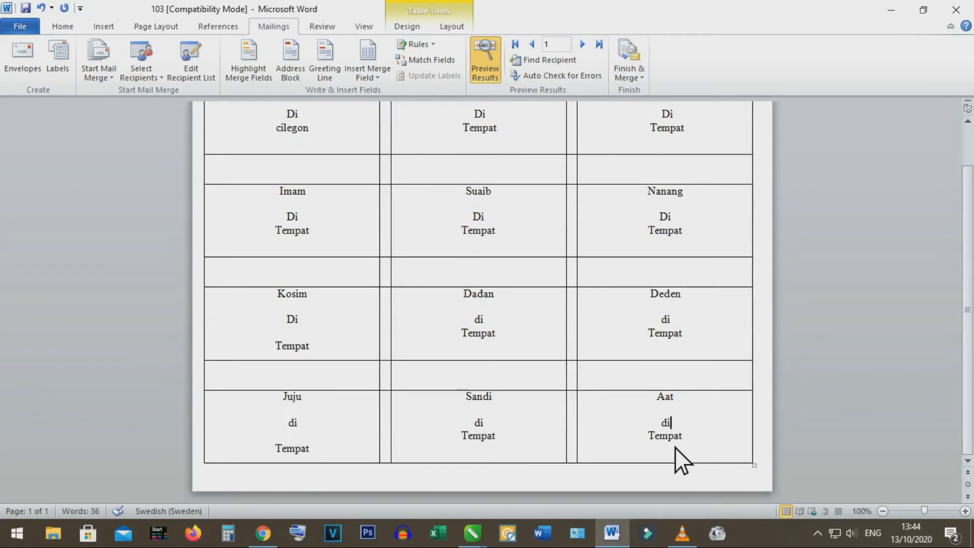
scroll(675, 447, "up", 2)
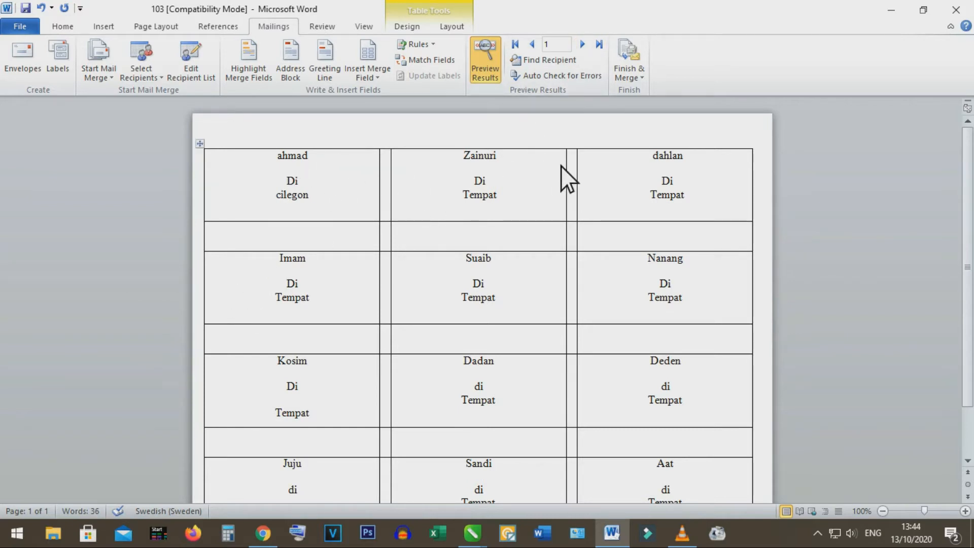
left_click(582, 46)
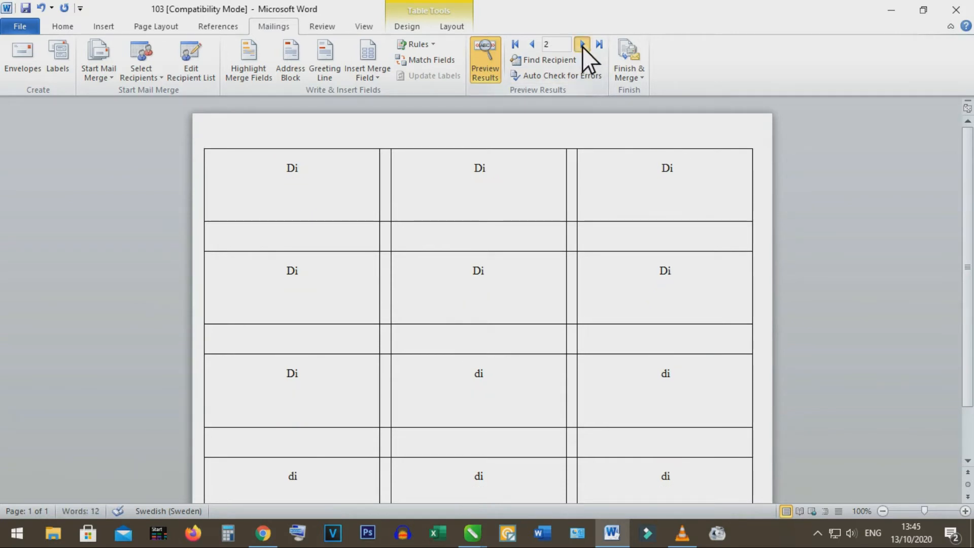
left_click(533, 45)
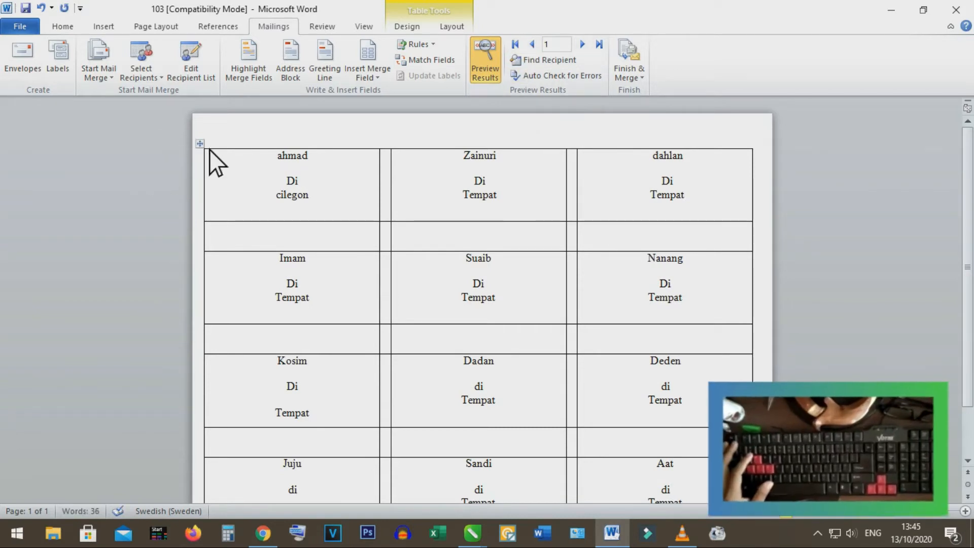
- Clear the contents of the entire label table, keeping its empty cells
left_click(200, 143)
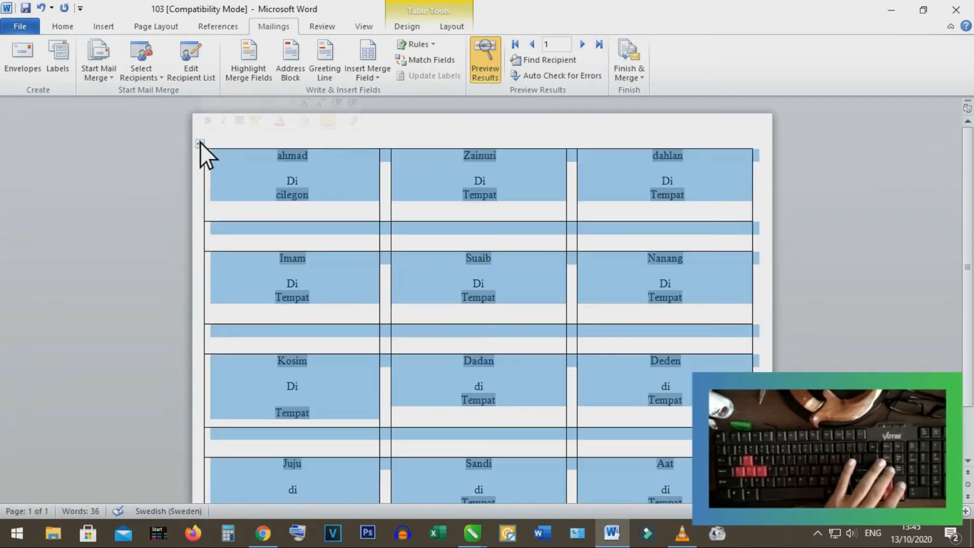
key("Delete")
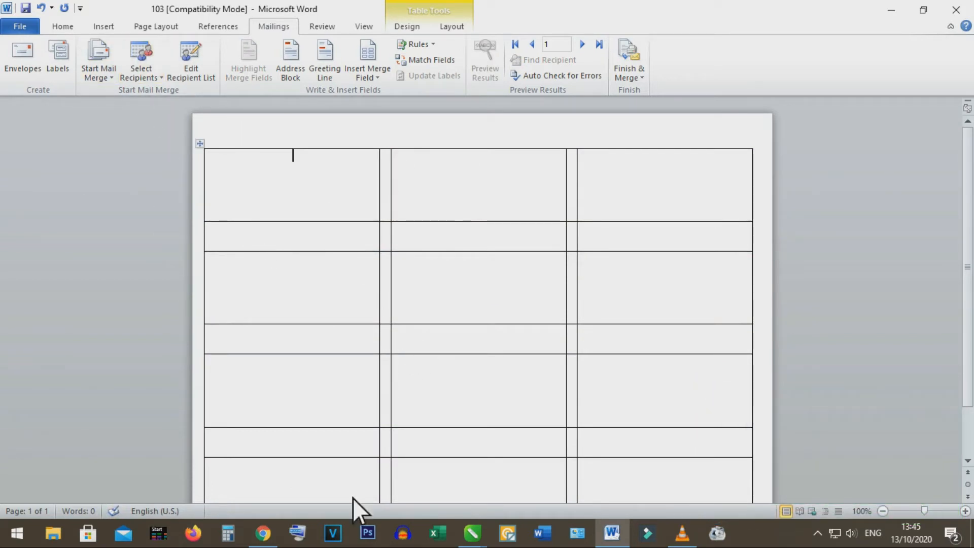
scroll(397, 226, "down", 3)
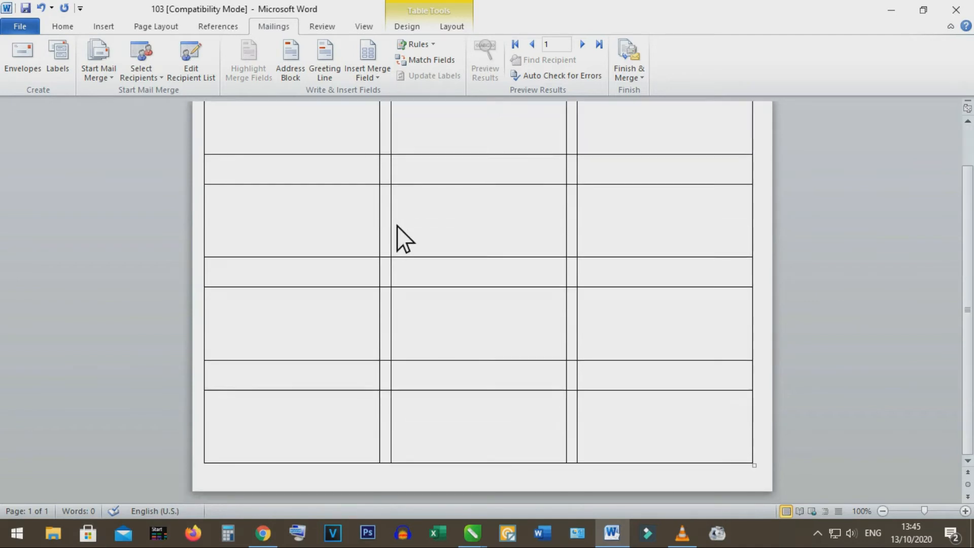
scroll(396, 226, "up", 3)
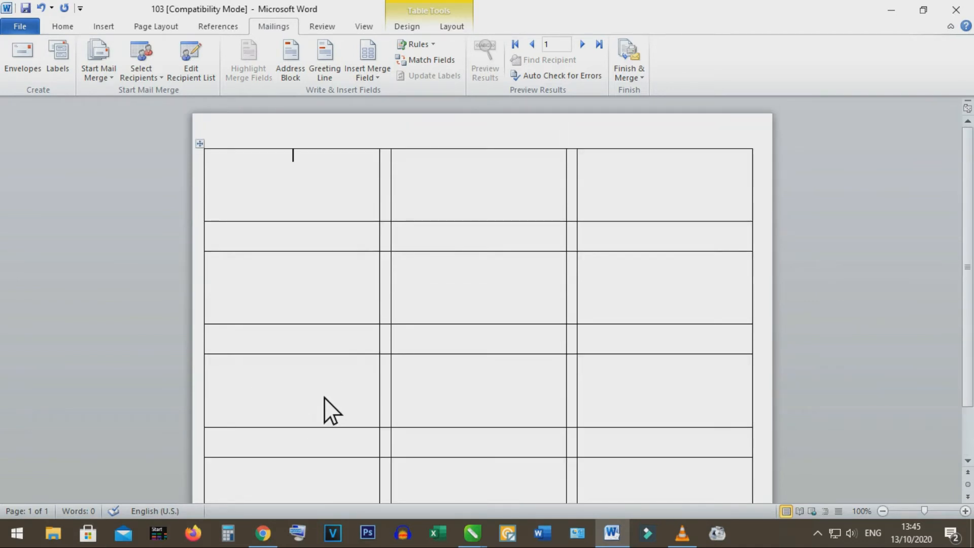
- Open the nama undangan workbook in Excel from the nama undangan folder inside KOMUNITAS MS OFFICE on drive D, and view its whole list
left_click(55, 531)
left_click(109, 378)
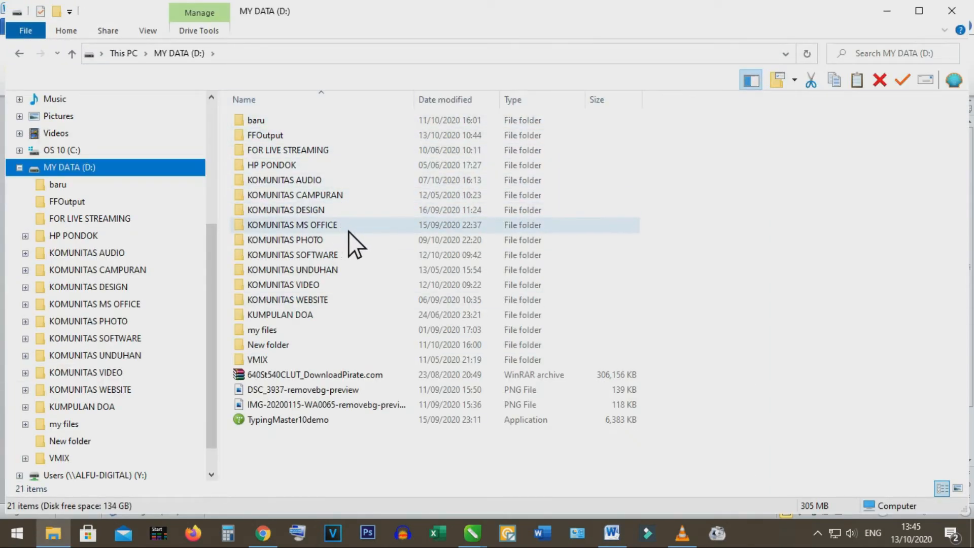
double_click(347, 227)
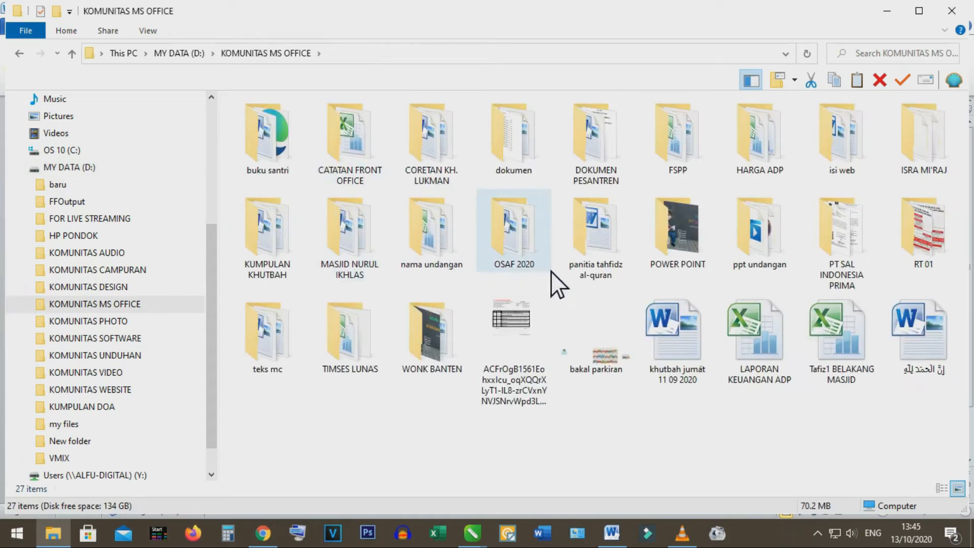
double_click(433, 227)
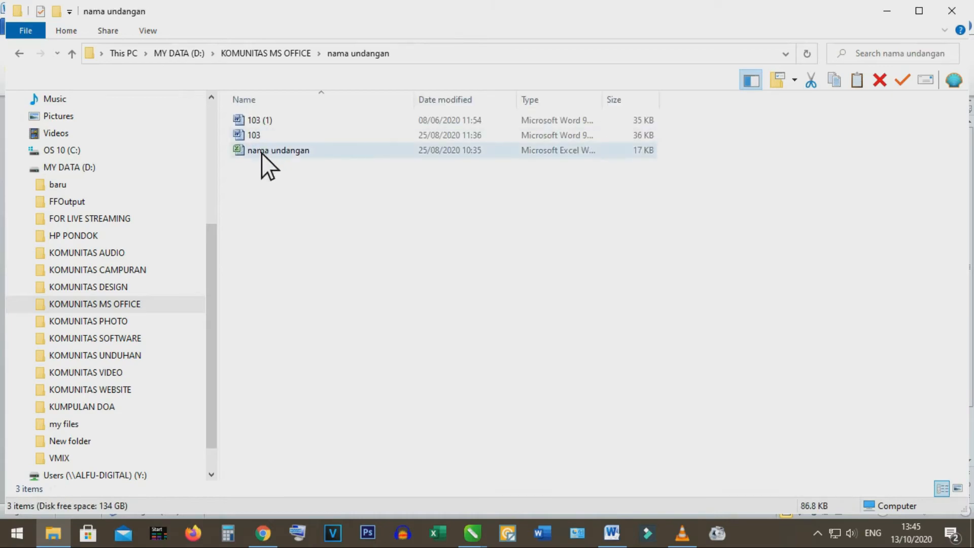
double_click(274, 152)
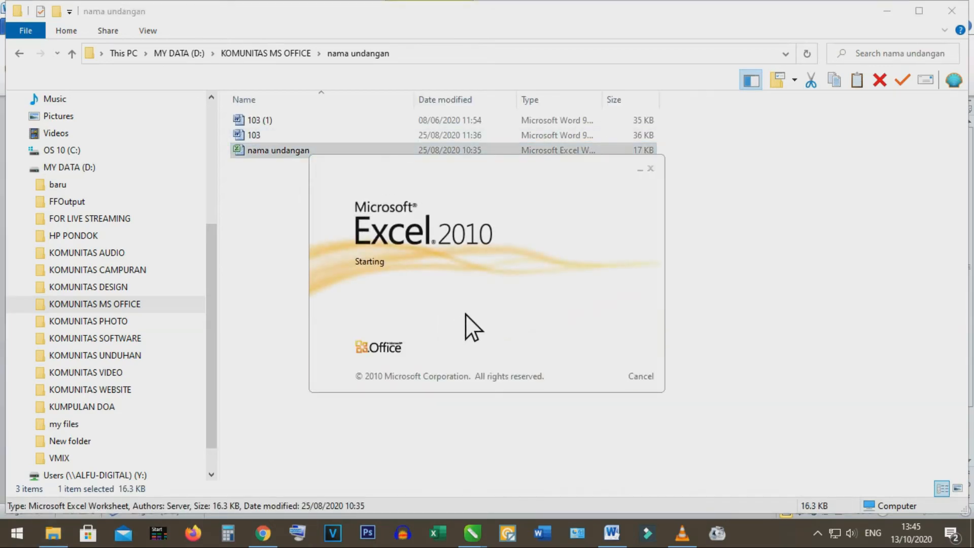
scroll(394, 328, "up", 3)
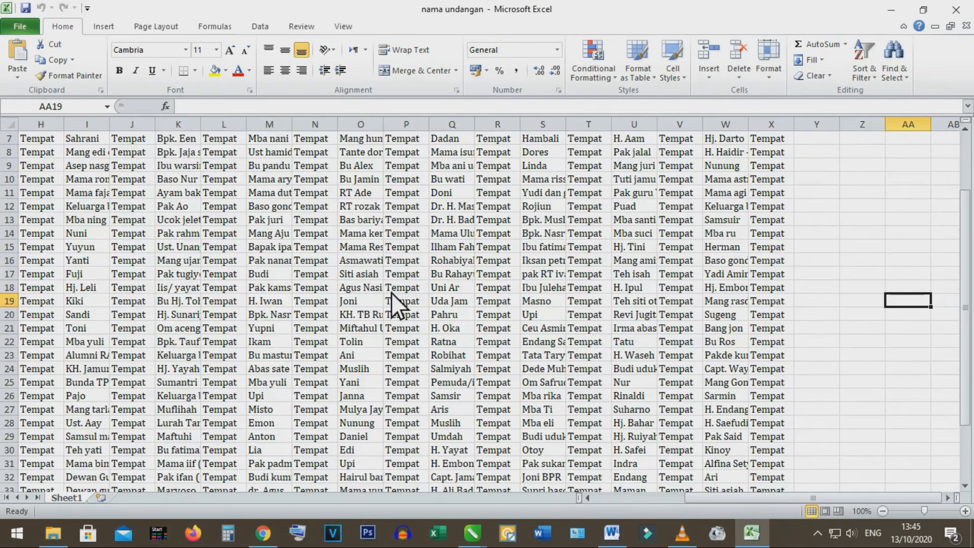
scroll(393, 291, "down", 3)
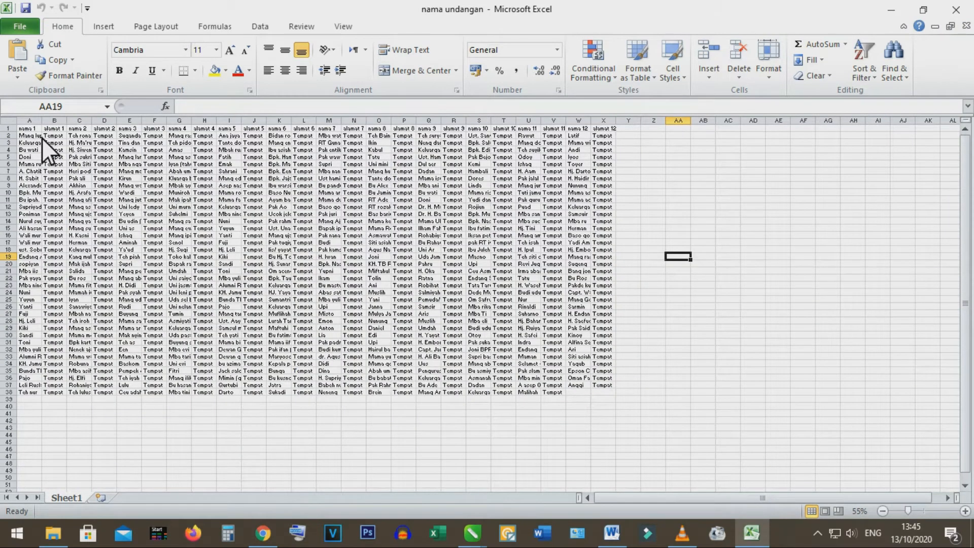
- Add a new worksheet and enter the headers "nama 1" in A1 and "alamat1" in B1
left_click(98, 502)
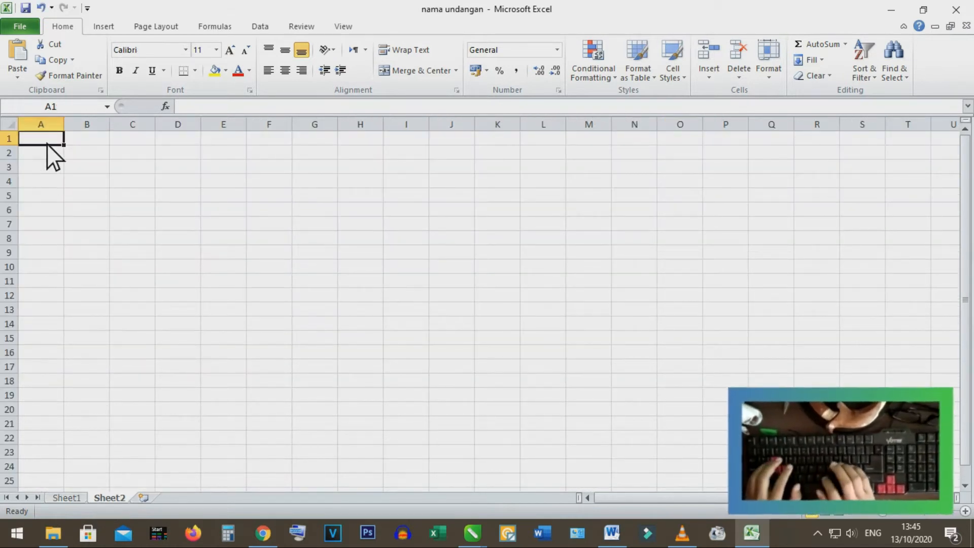
type("nama")
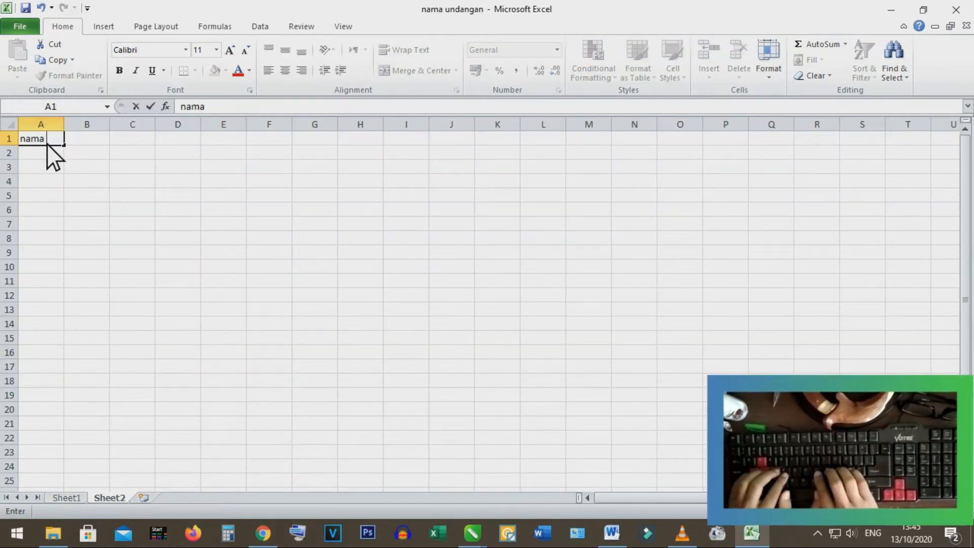
type(" 1")
key("Tab")
type("alama")
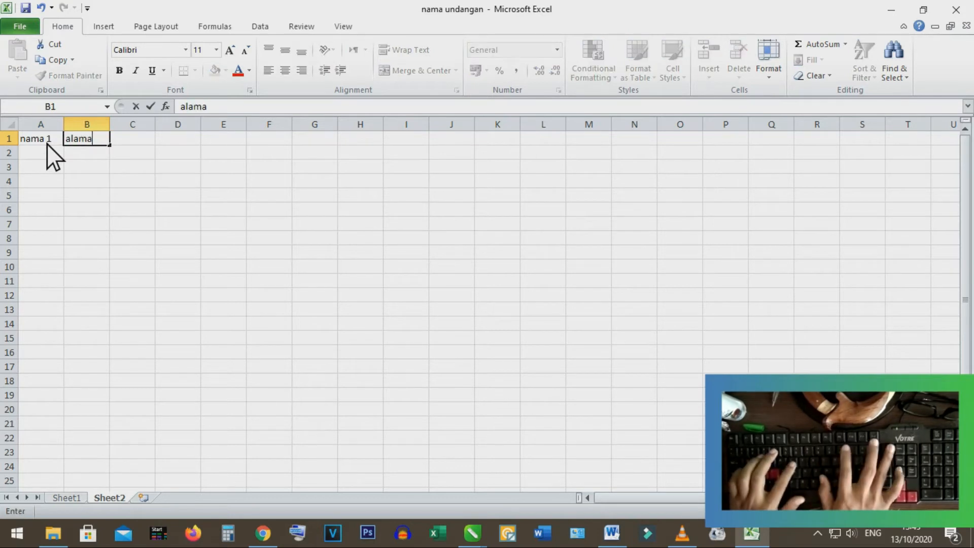
type("t")
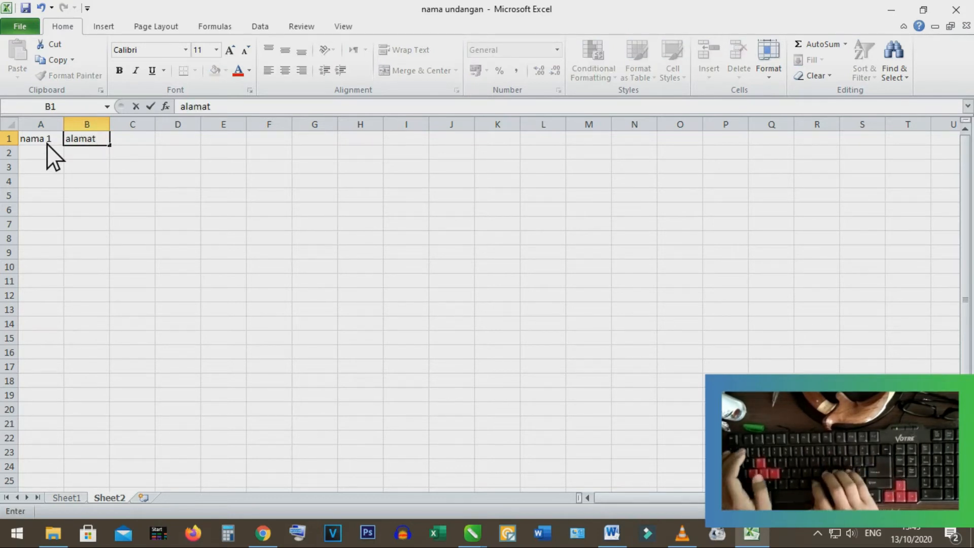
type("1")
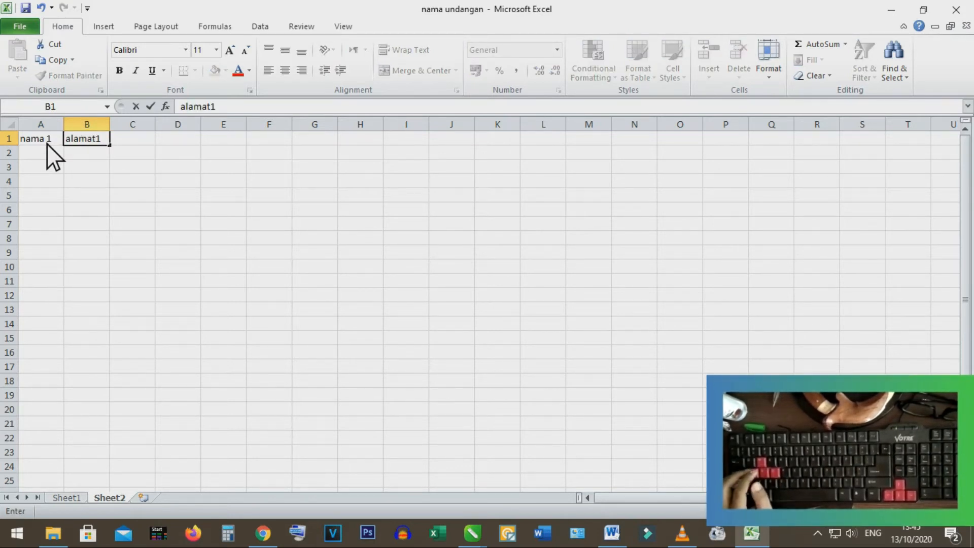
- Extend the two headers as a series across row 1 to column X, ending with nama 12 and alamat12
left_click_drag(47, 144, 784, 145)
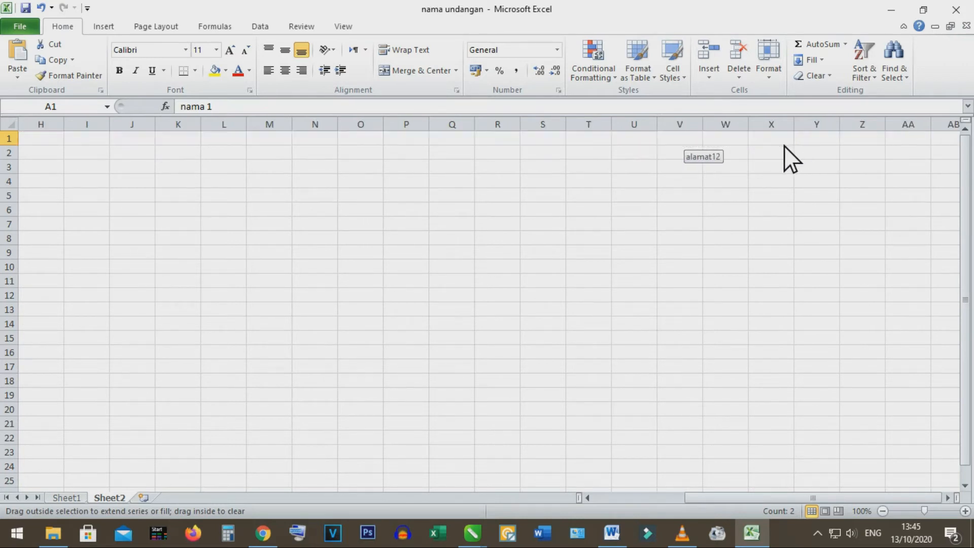
left_click(652, 112)
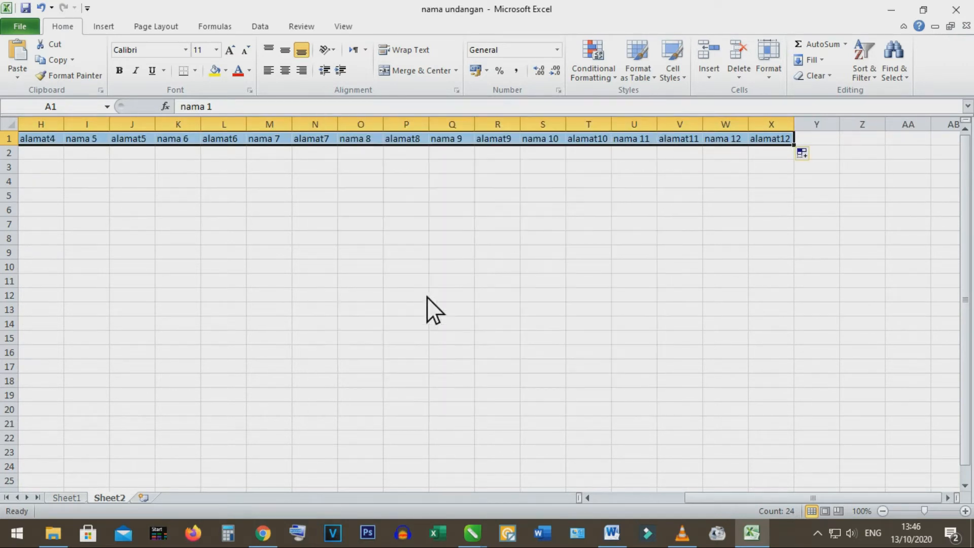
scroll(588, 261, "down", 2)
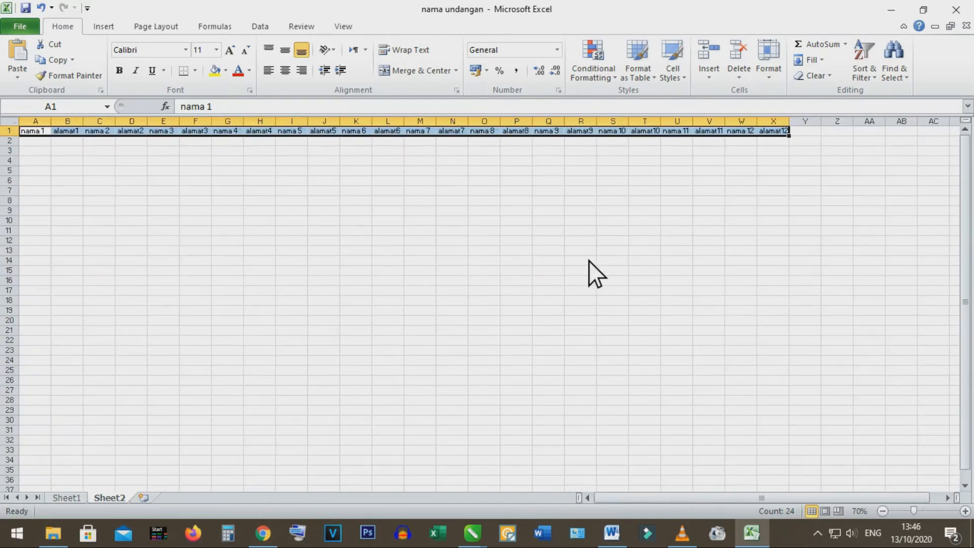
key("alt+Tab")
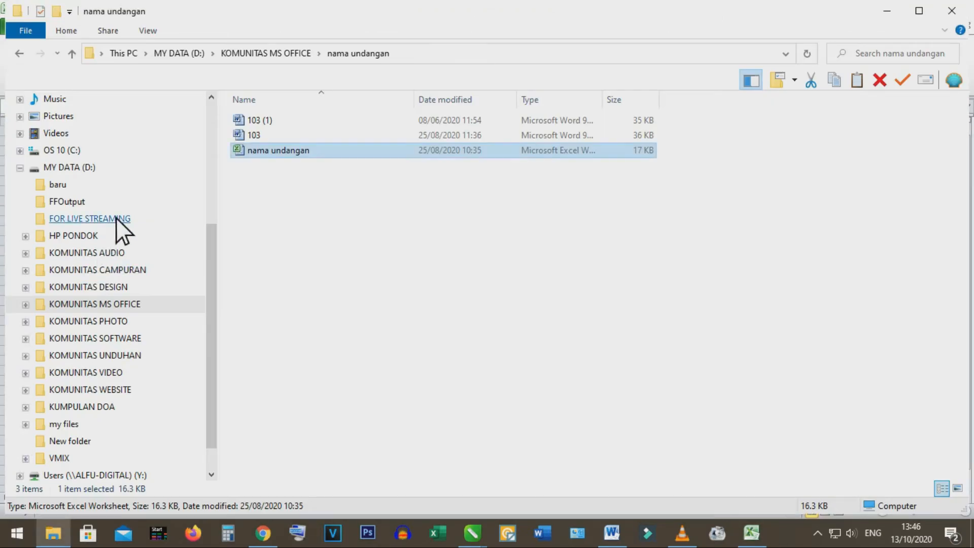
key("alt+Tab")
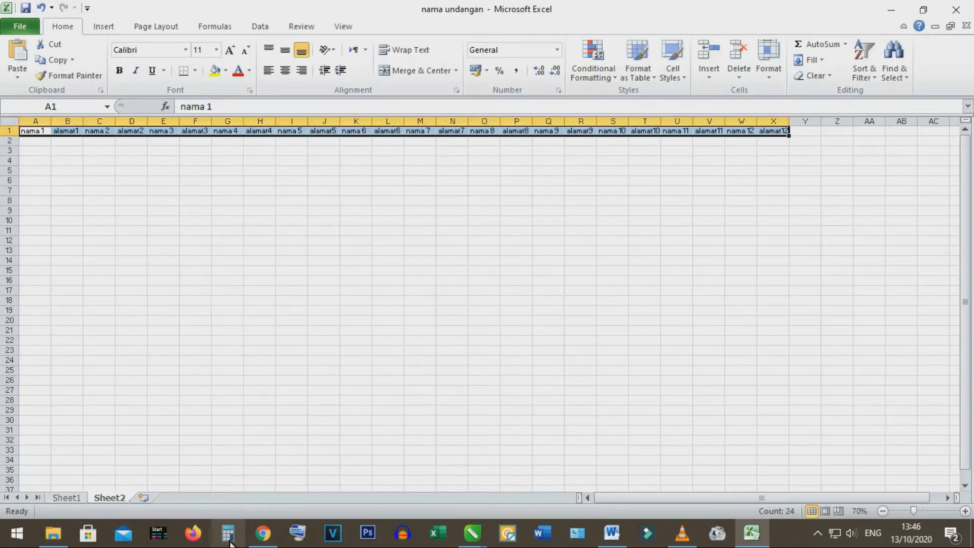
- Copy the nama 1 entries in A2:A38 of Sheet1 into Sheet2, starting at A2
left_click(67, 498)
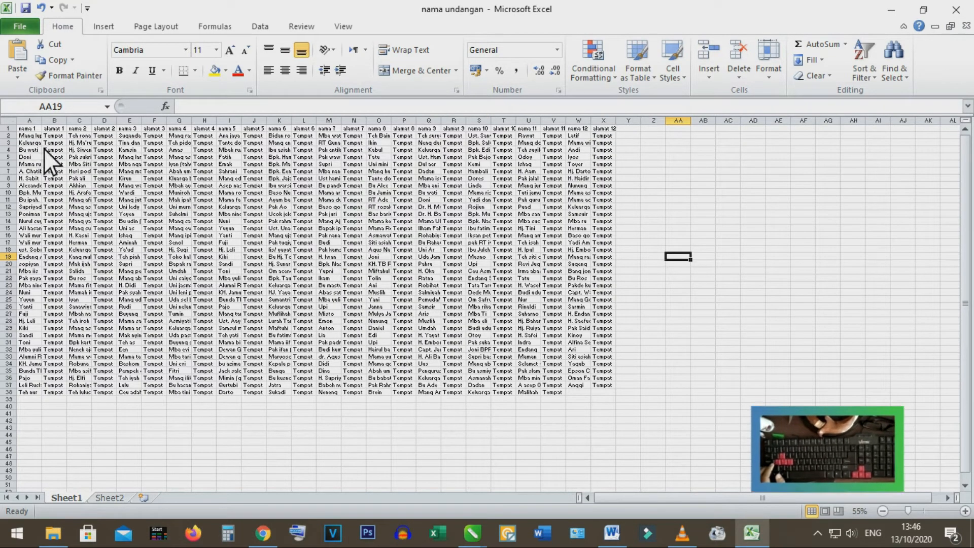
left_click(30, 136)
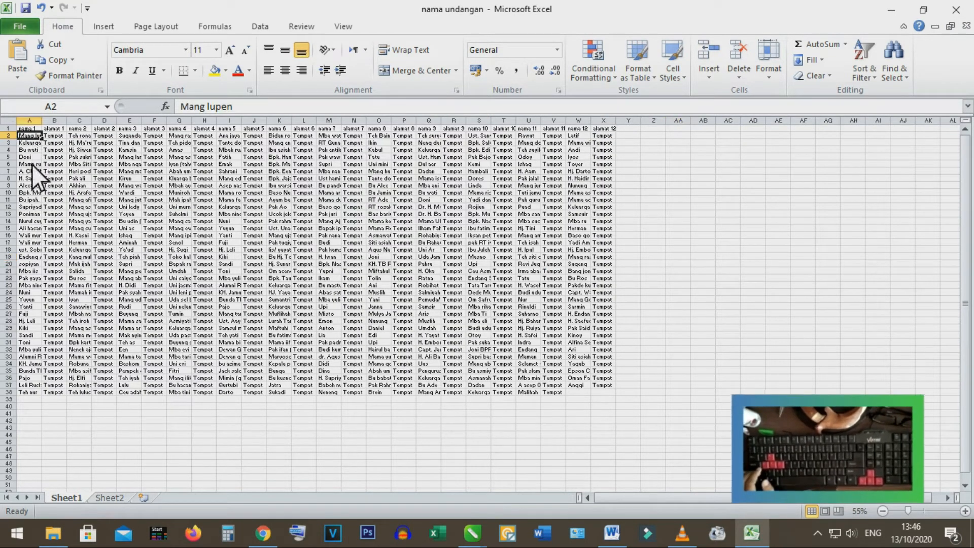
left_click(30, 394, "shift")
key("ctrl+c")
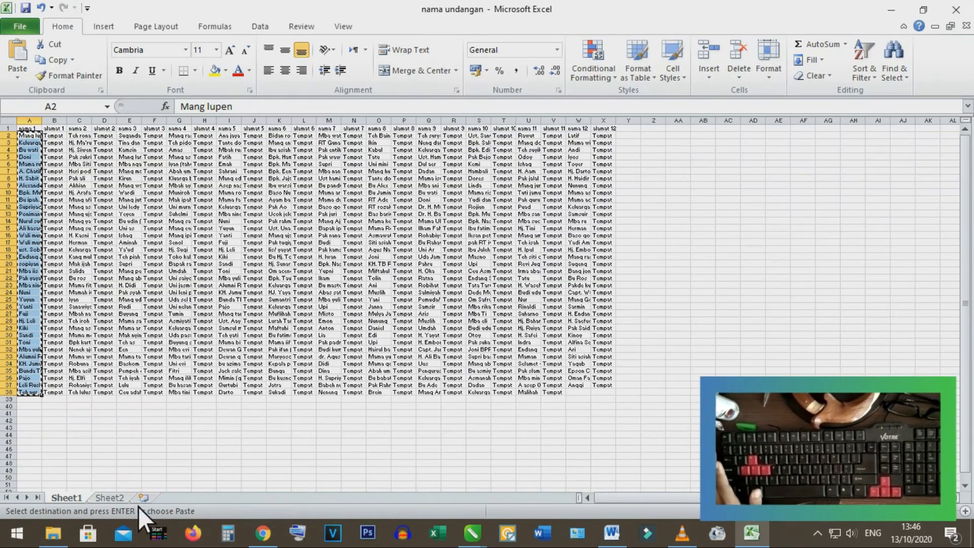
left_click(109, 498)
left_click(26, 142)
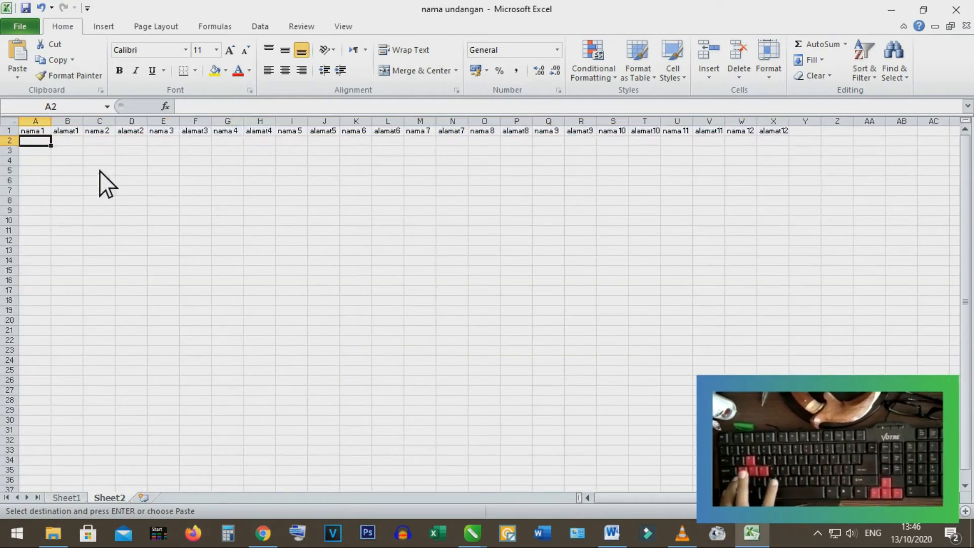
key("ctrl+v")
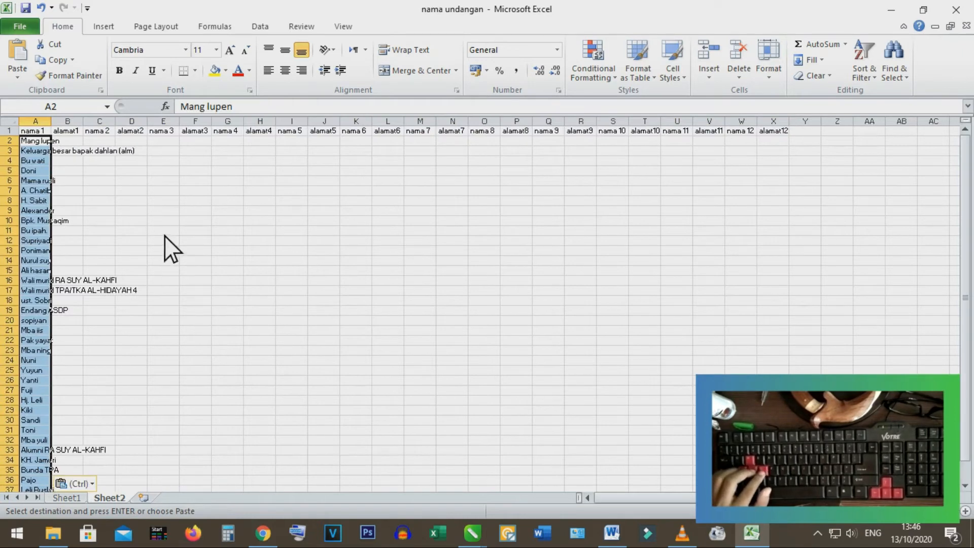
scroll(147, 335, "down", 4)
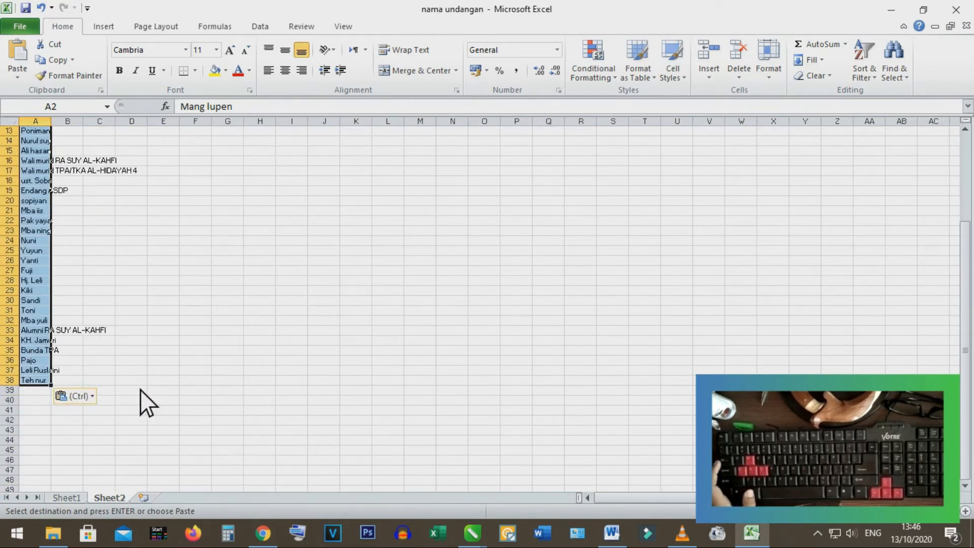
- Copy the nama 2 entries in C2:C38 of Sheet1 into column A of Sheet2, starting at A39
key("alt")
left_click(74, 498)
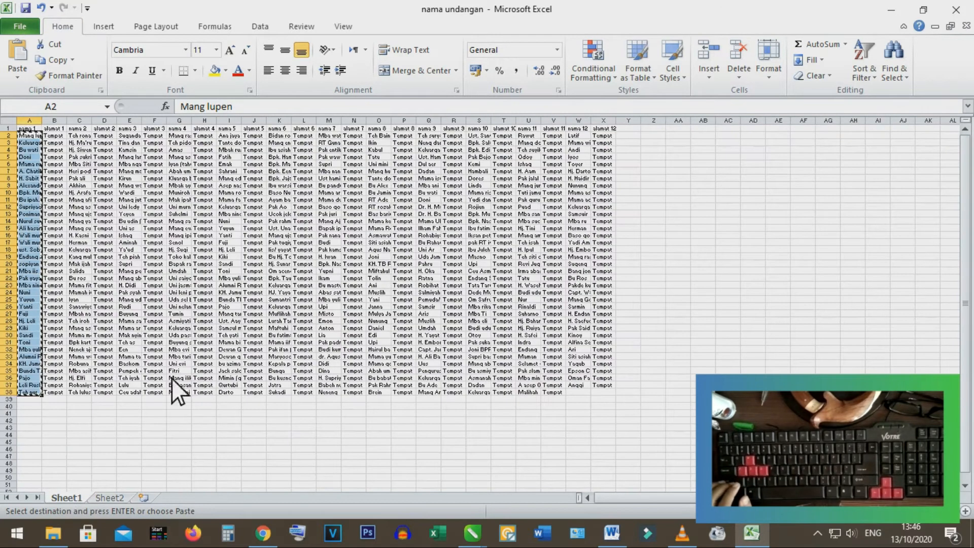
left_click(56, 138)
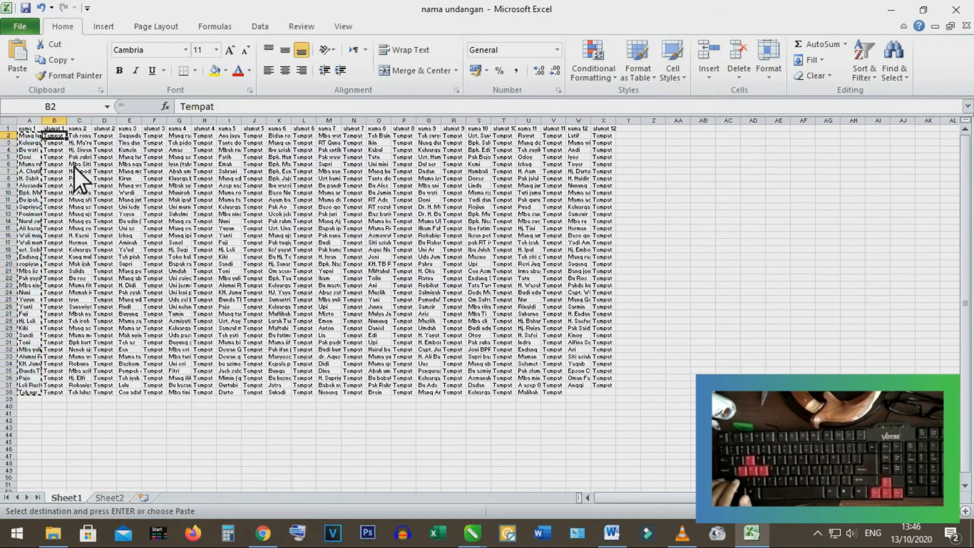
left_click(56, 396, "shift")
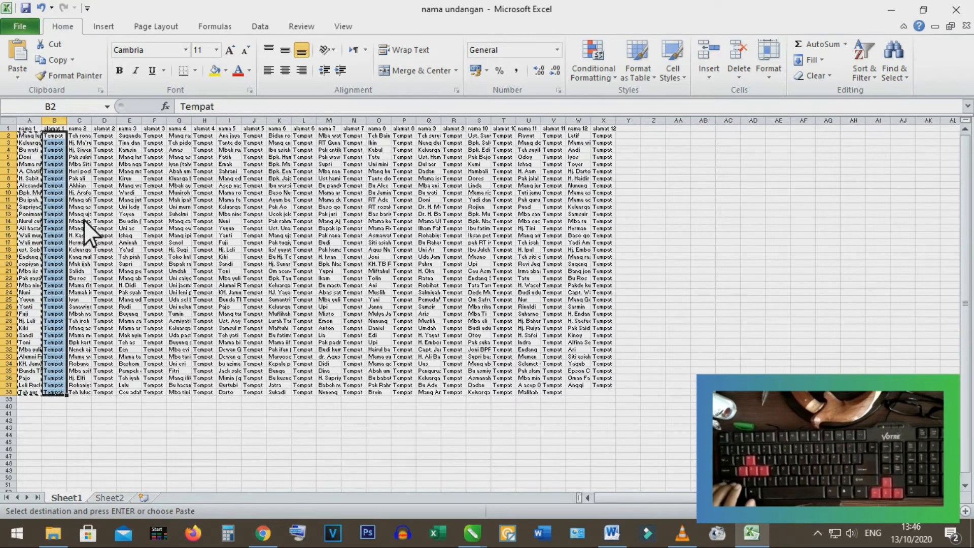
left_click(89, 136)
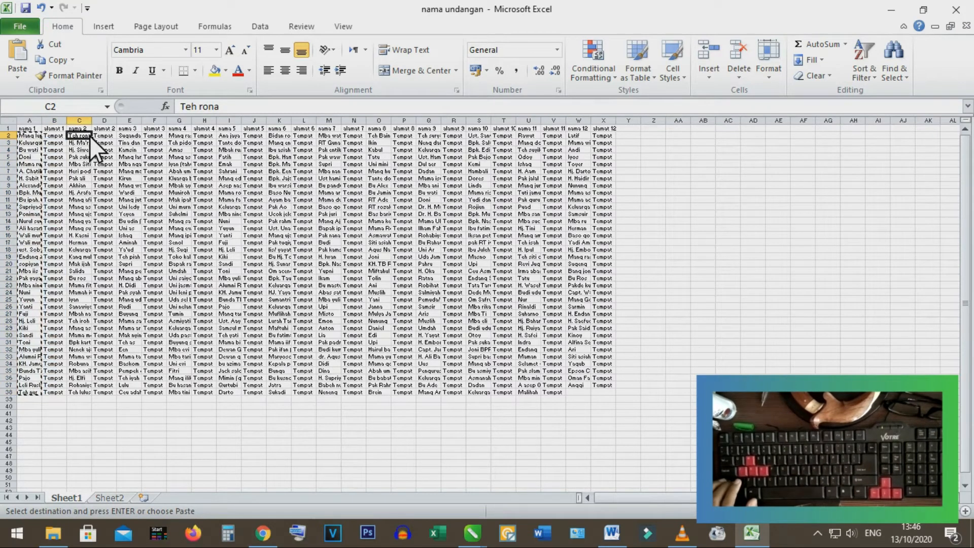
left_click(87, 394, "shift")
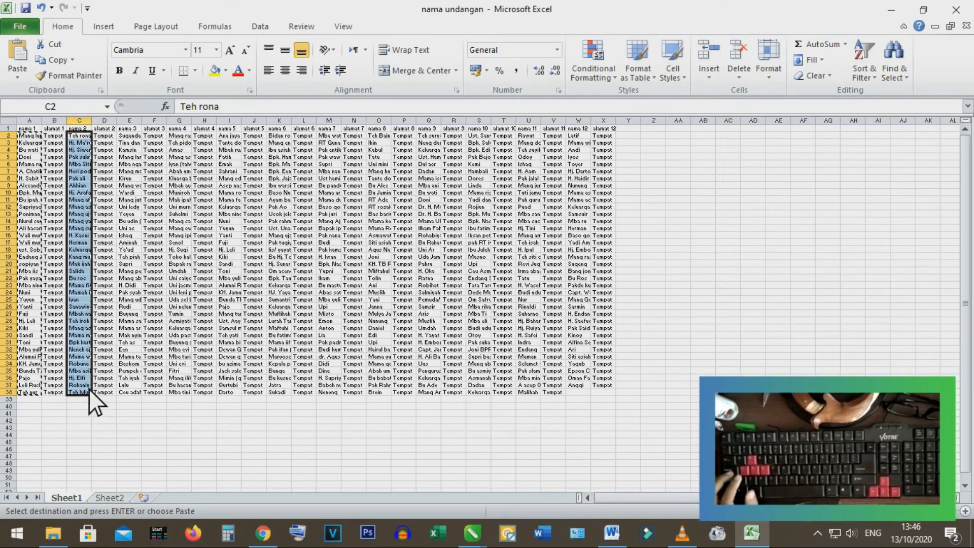
left_click(109, 497)
left_click(39, 392)
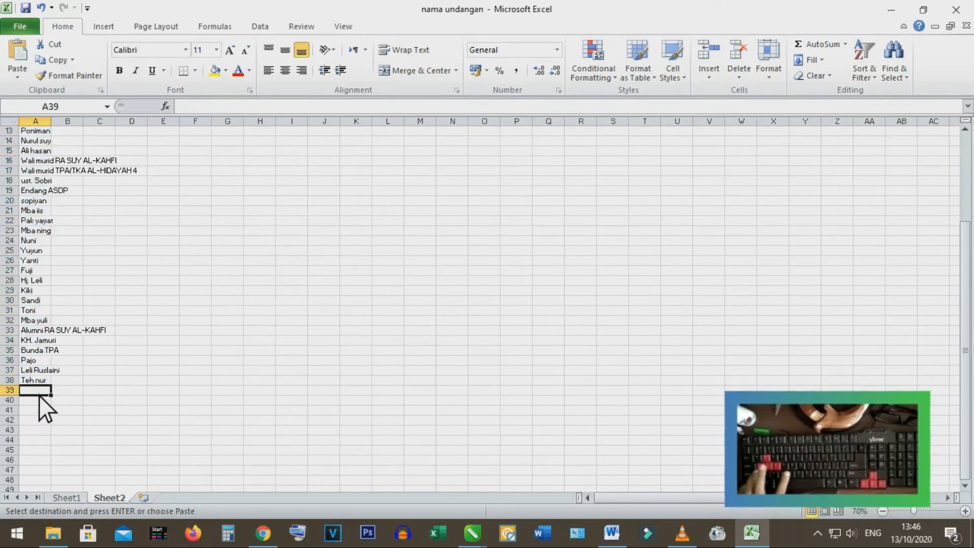
key("ctrl+v")
scroll(326, 356, "down", 12)
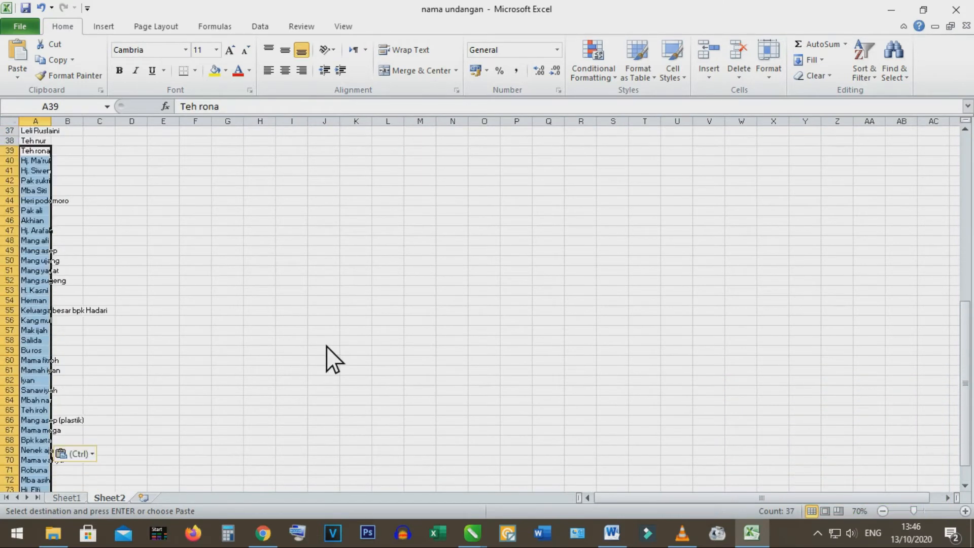
- Calculate the number of rows needed per label column with =75/12 in K75, and clear that cell
left_click(353, 394)
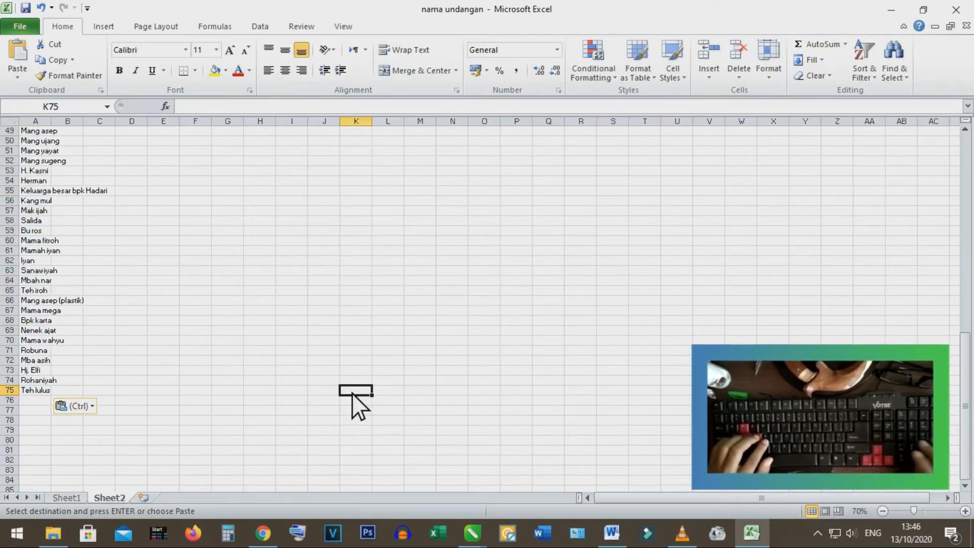
type("=")
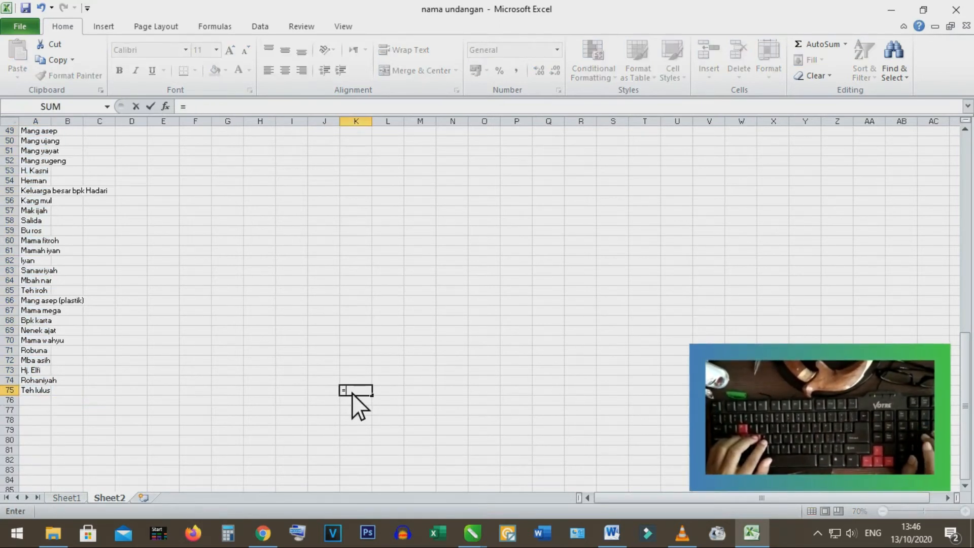
type("75")
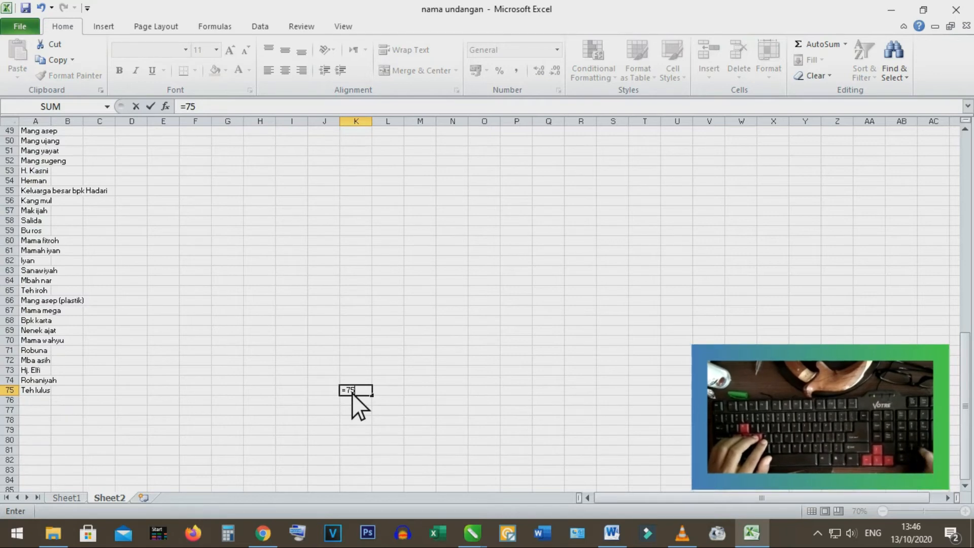
type("/12")
key("Return")
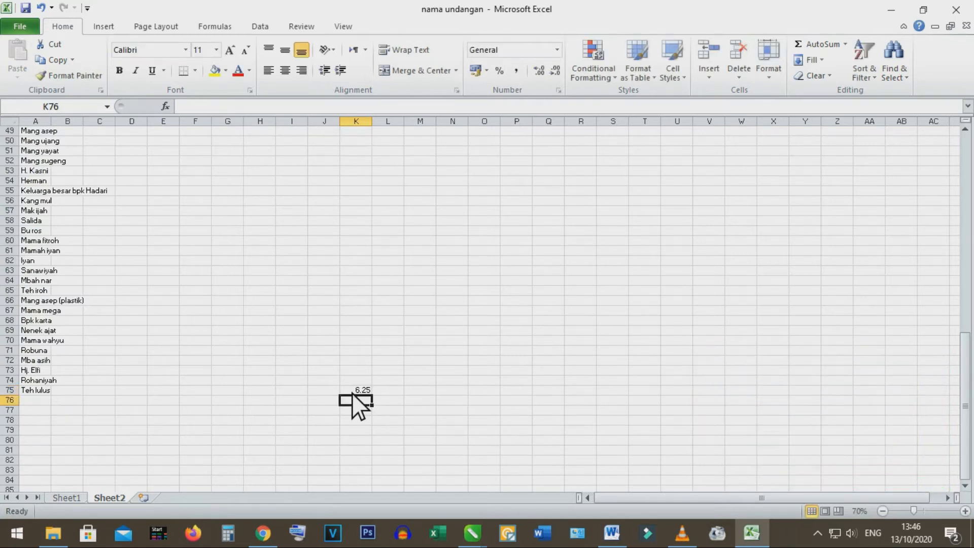
scroll(680, 274, "up", 16)
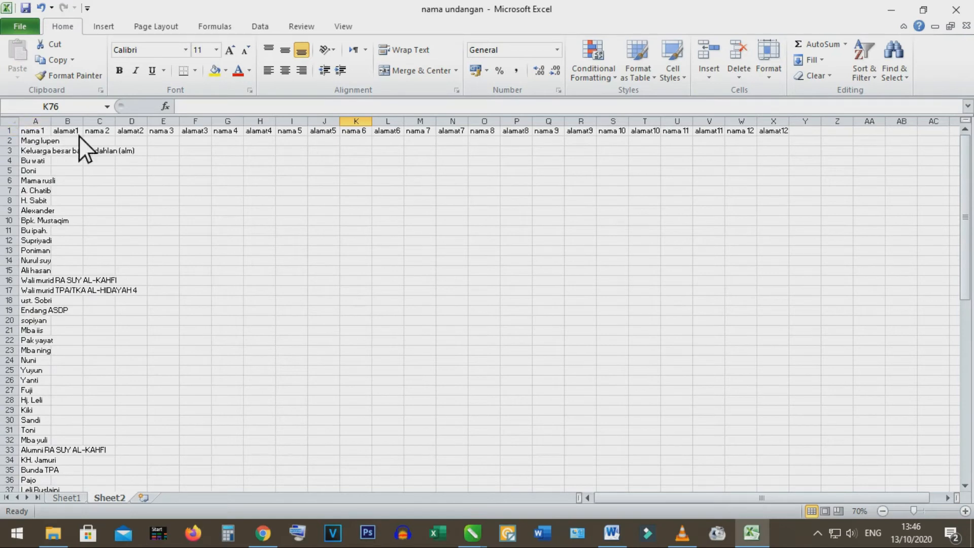
scroll(410, 248, "down", 17)
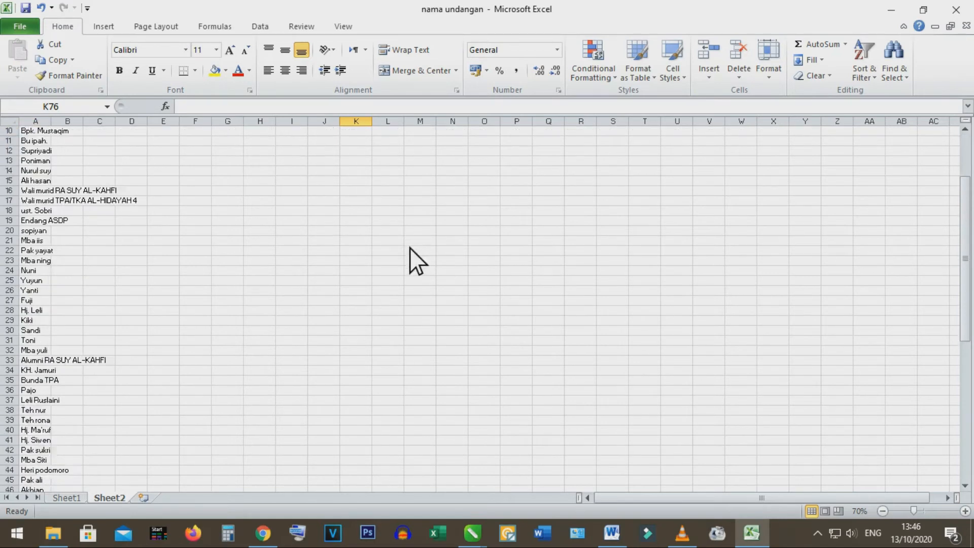
left_click(362, 361)
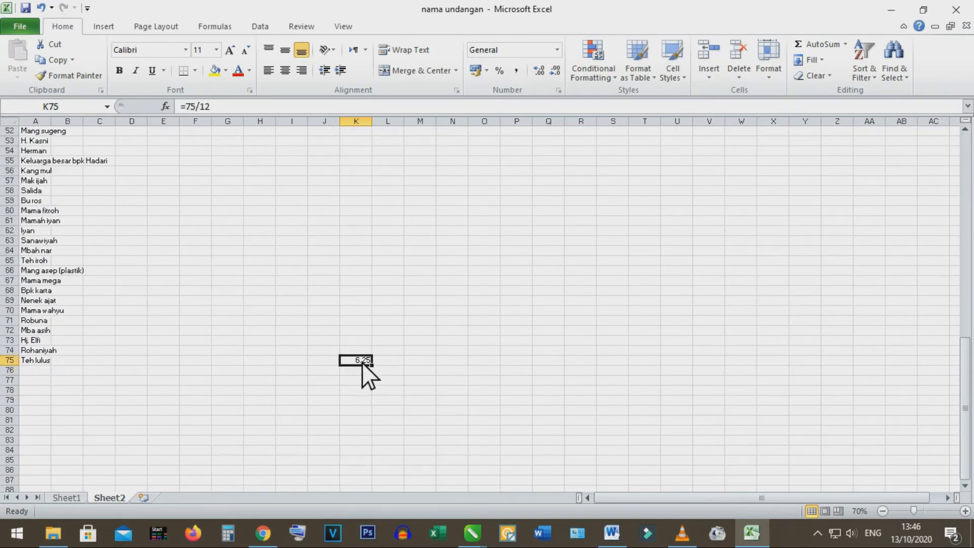
key("Delete")
- Enter "Tempat" in B2 under alamat1 and fill it down to B75 alongside the whole list of names
scroll(183, 271, "up", 17)
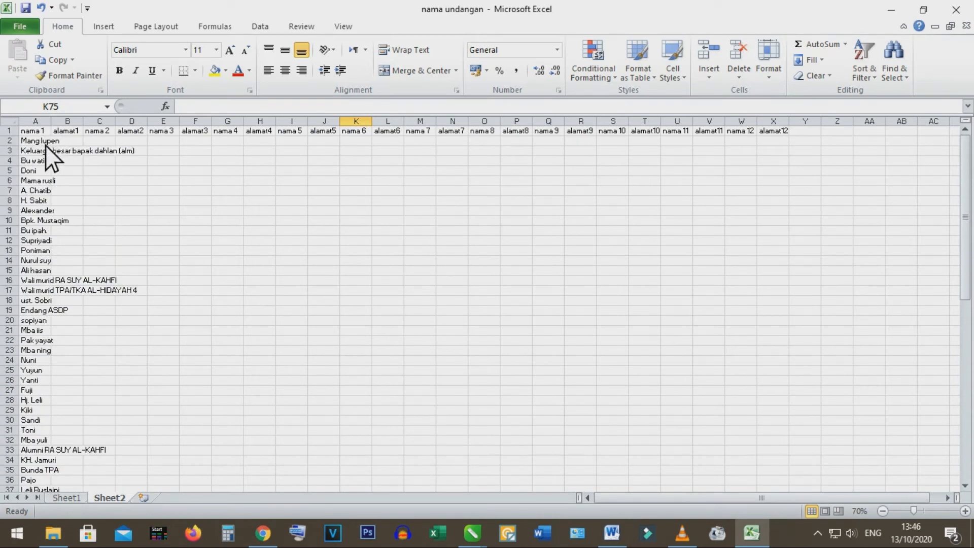
left_click(72, 143)
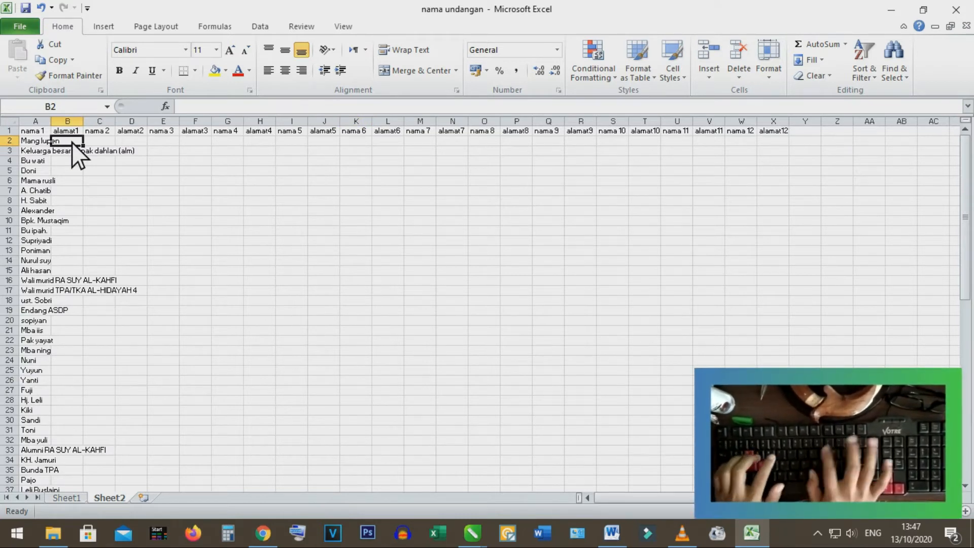
type("Te")
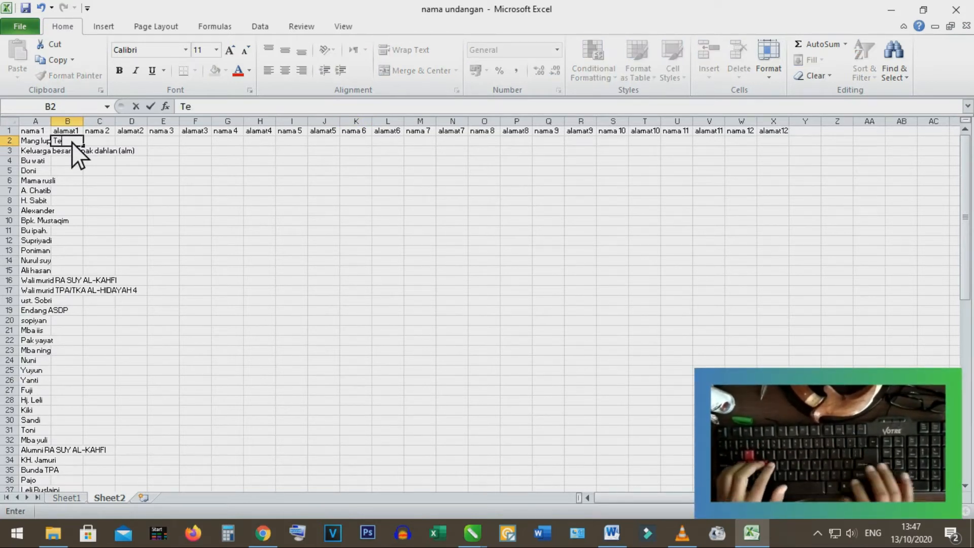
type("mpat")
key("Return")
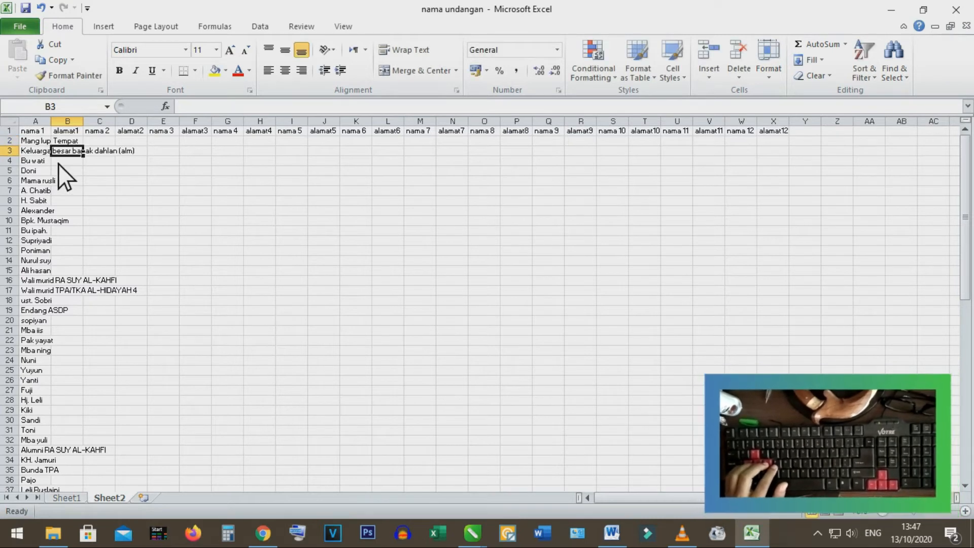
left_click(78, 143)
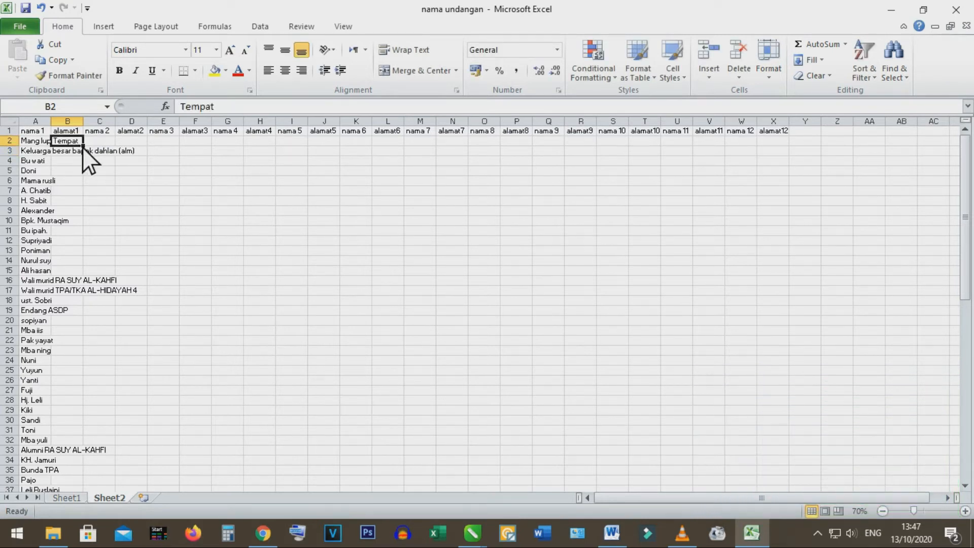
left_click_drag(83, 146, 94, 476)
scroll(151, 385, "up", 13)
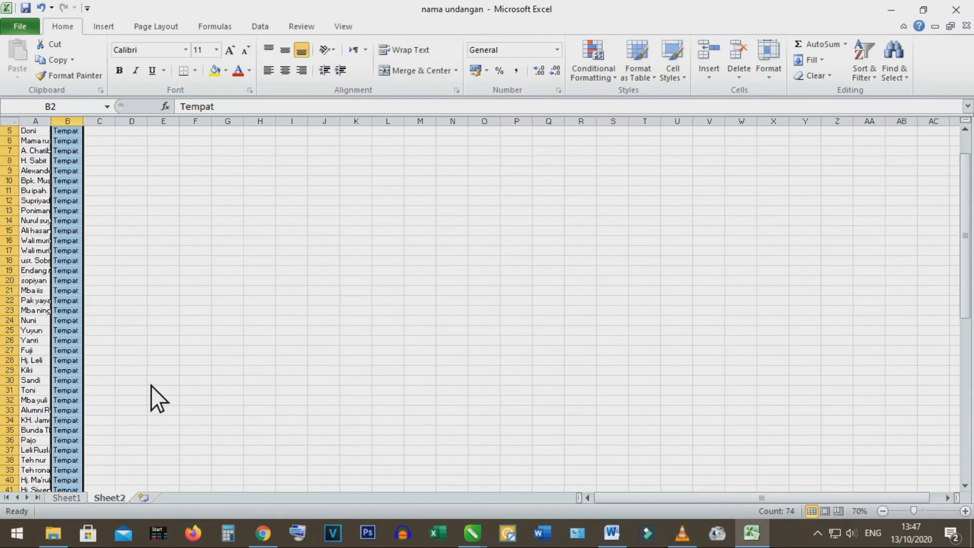
left_click(173, 261)
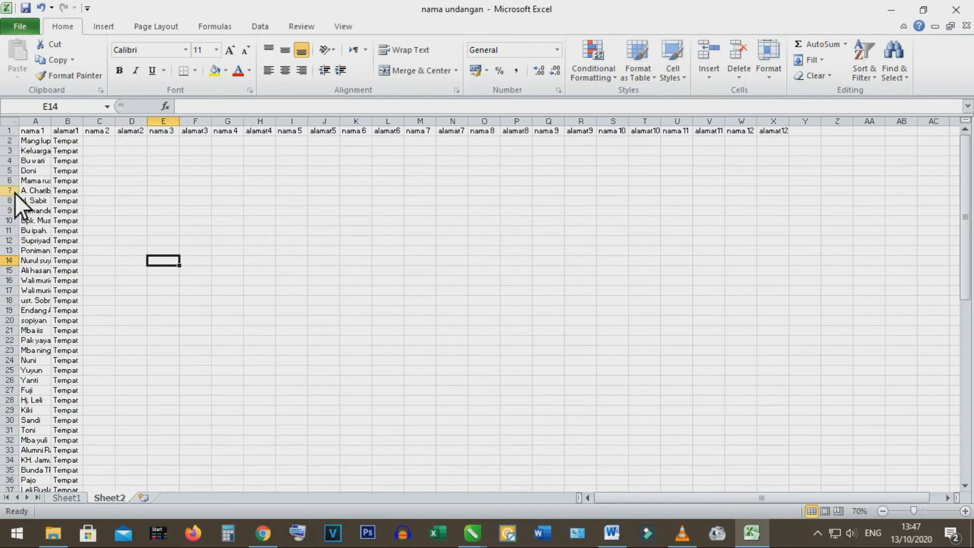
- Move the entries in A8:B75 to the nama 2 and alamat2 columns, starting at C2
left_click(28, 202)
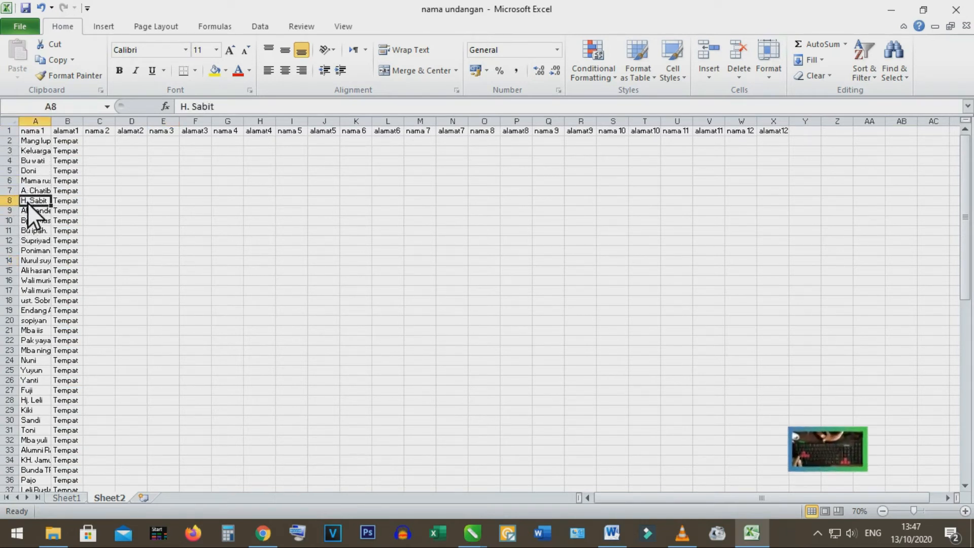
scroll(58, 265, "down", 17)
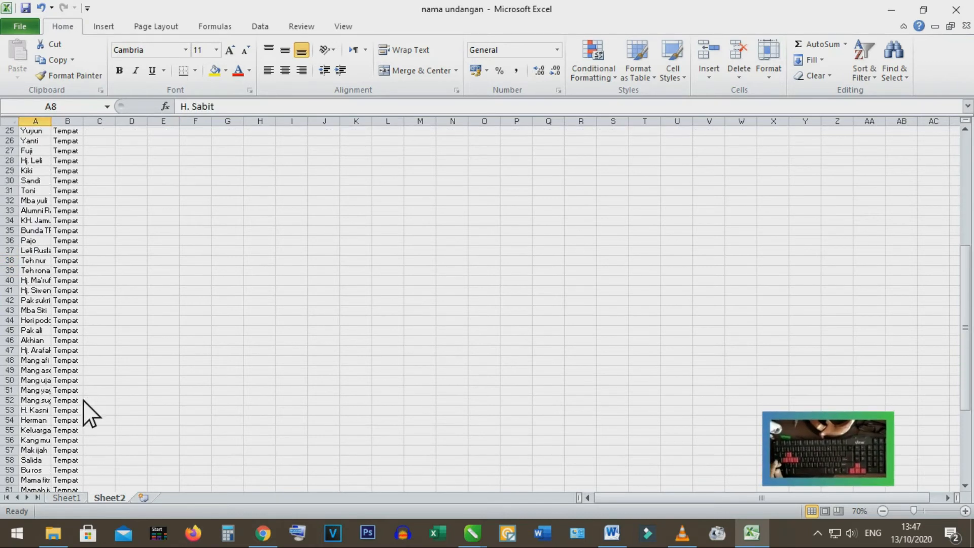
left_click(75, 365, "shift")
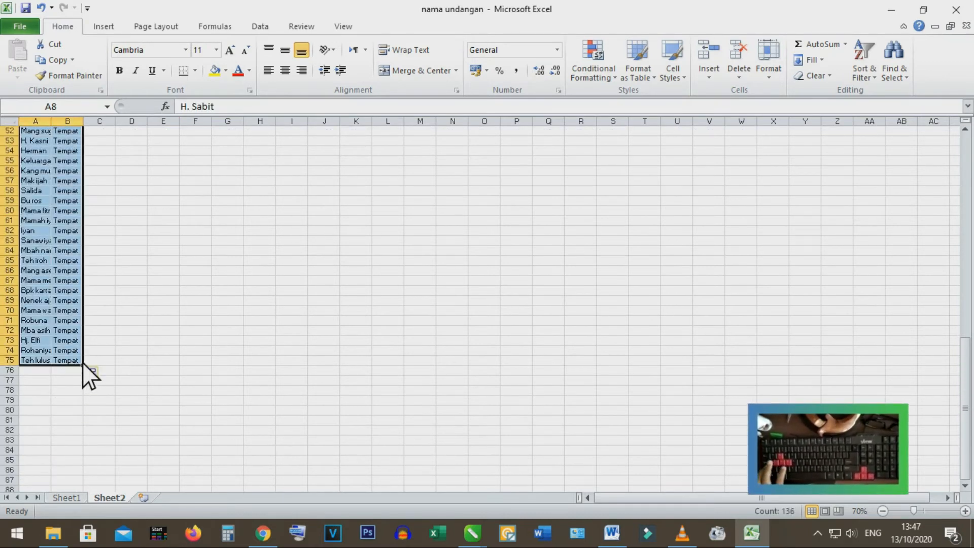
key("ctrl+c")
scroll(86, 355, "up", 17)
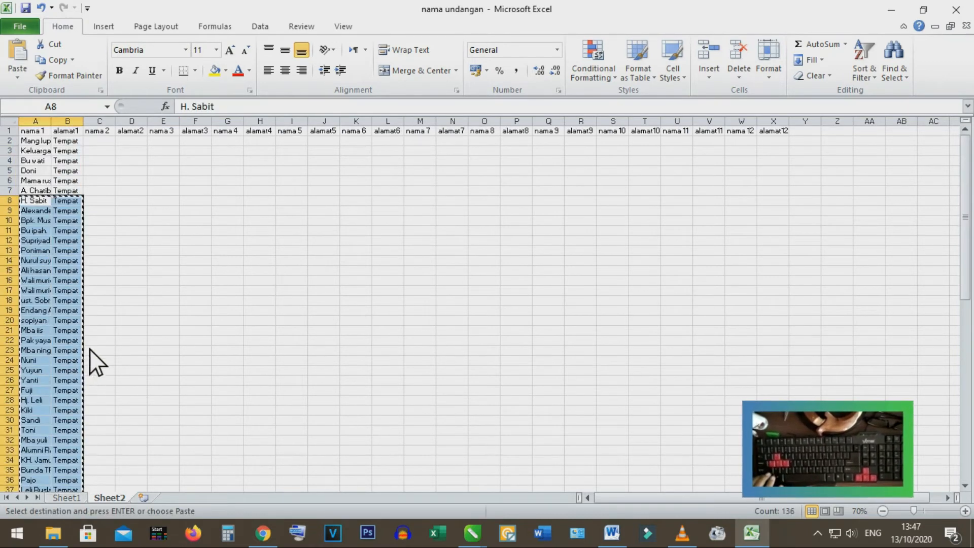
left_click(100, 141)
key("ctrl+v")
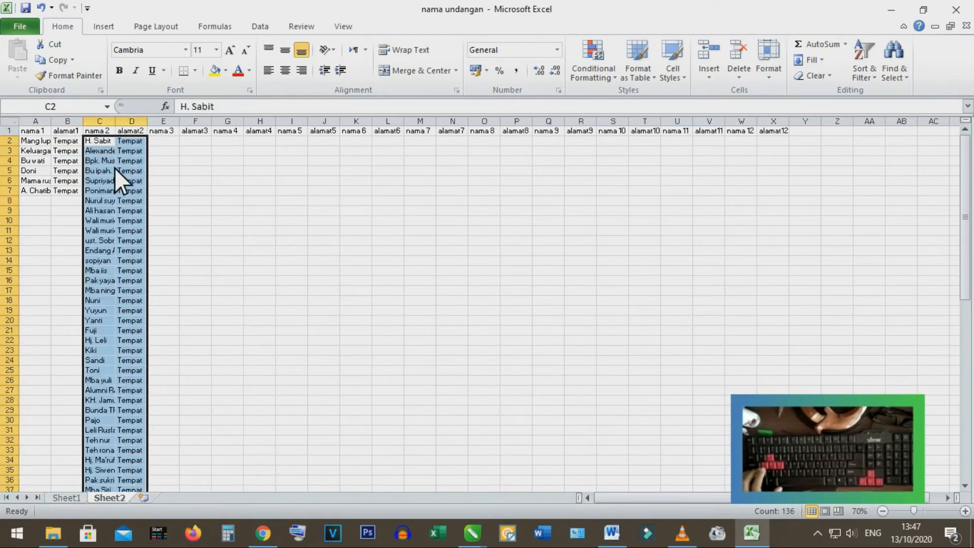
- Move the entries in C8:D69 to the nama 3 and alamat3 columns, starting at E2
left_click(98, 203)
scroll(144, 404, "down", 13)
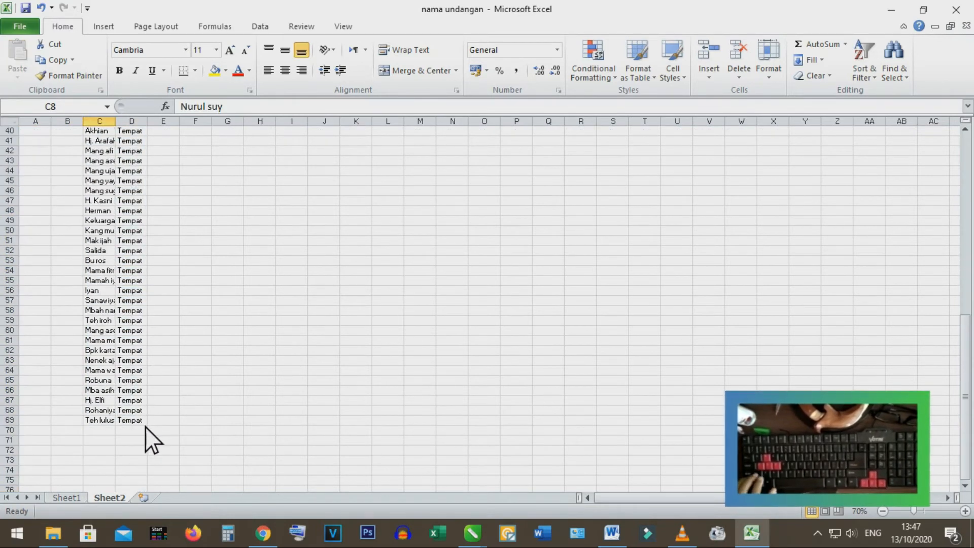
left_click(145, 423, "shift")
key("ctrl+x")
scroll(149, 405, "up", 13)
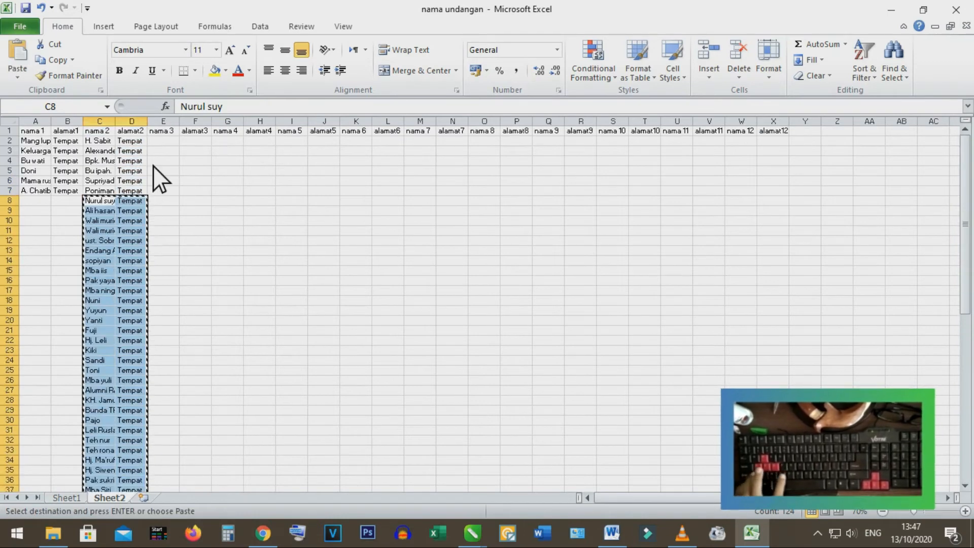
left_click(159, 140)
key("ctrl+v")
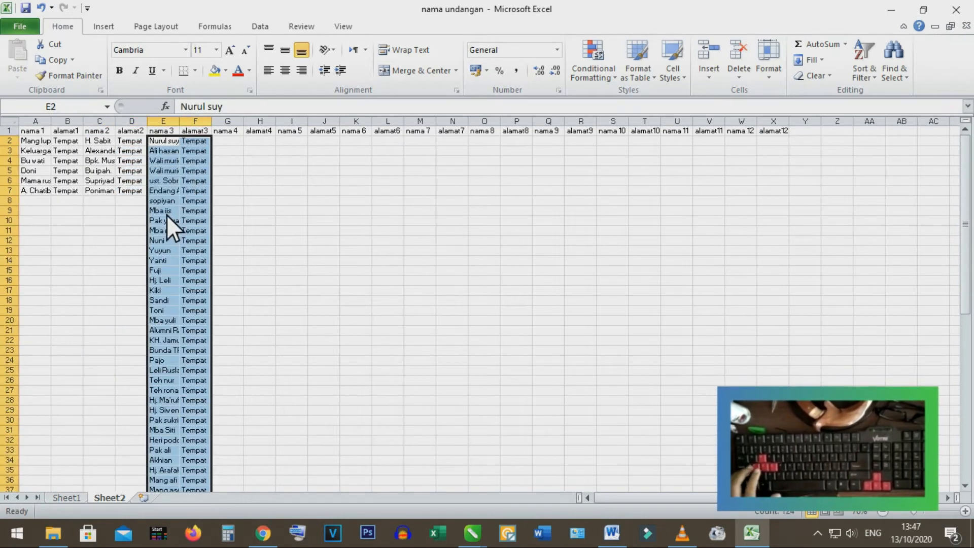
- Move the entries in E8:F63 to the nama 4 and alamat4 columns, starting at G2
left_click(166, 202)
scroll(210, 478, "down", 11)
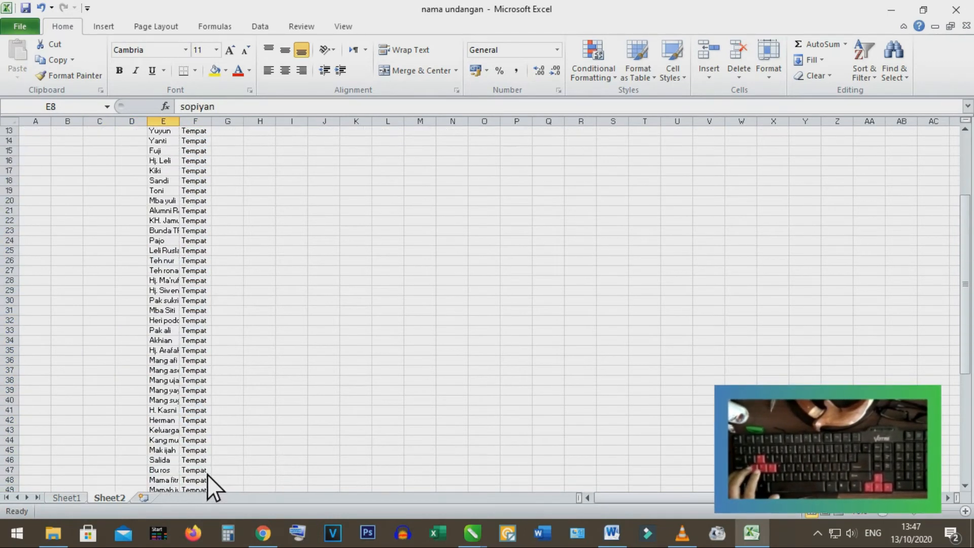
left_click(198, 421, "shift")
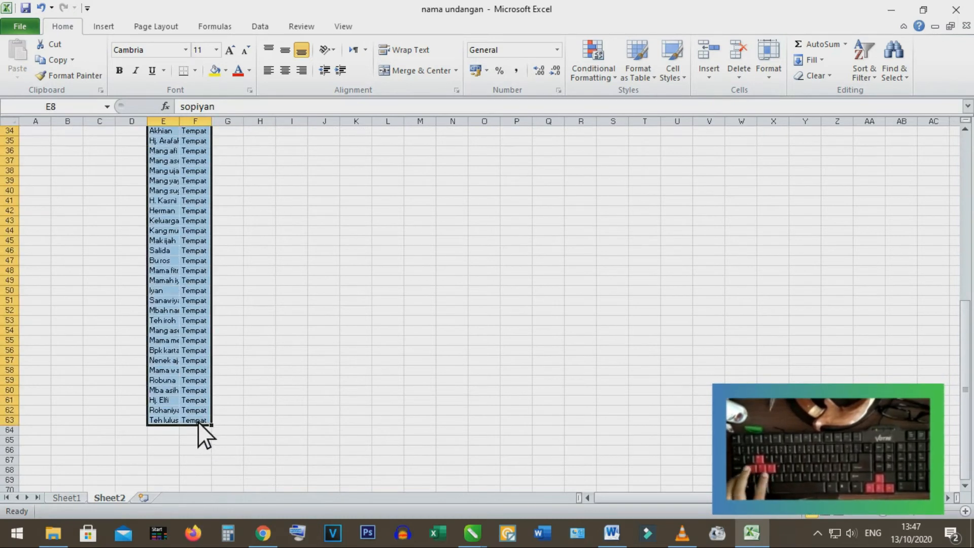
key("ctrl+x")
scroll(208, 380, "up", 11)
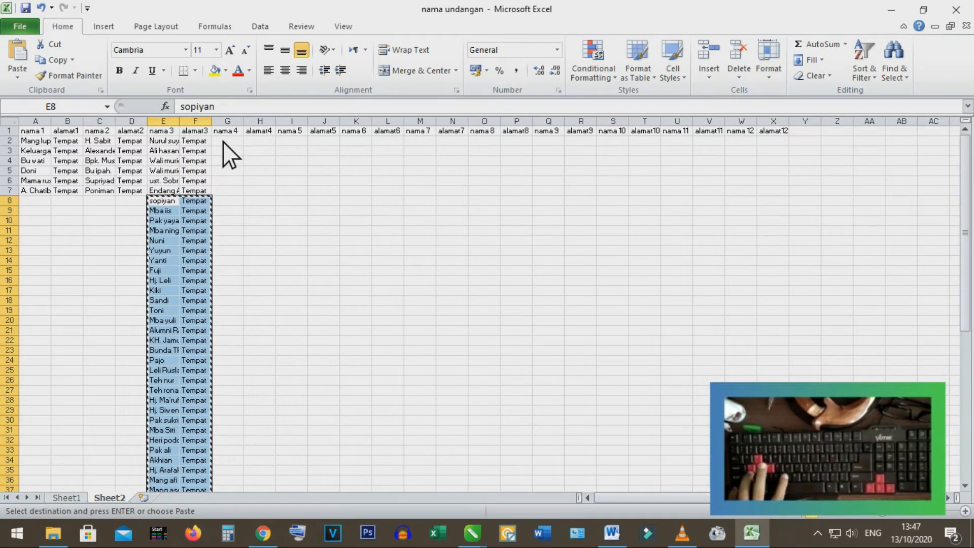
left_click(223, 142)
key("ctrl+v")
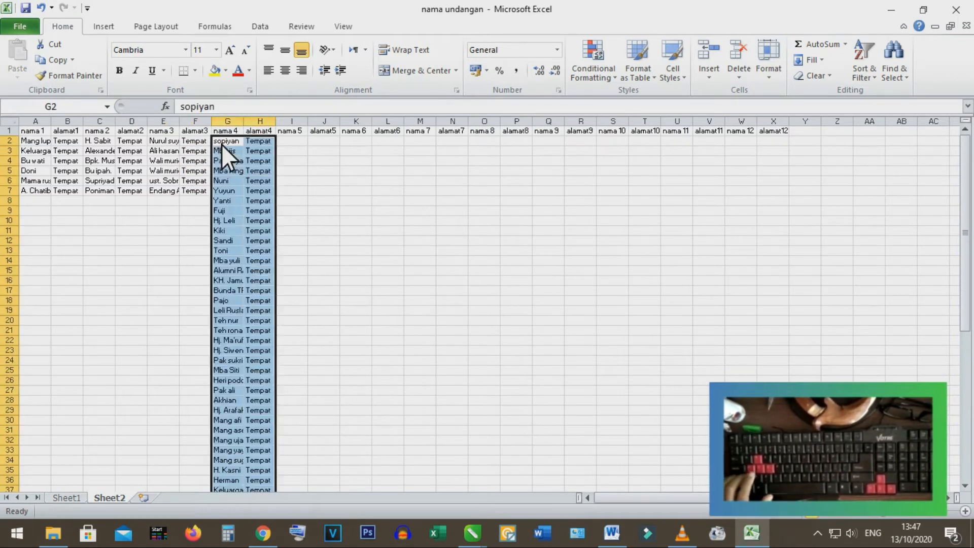
- Move the entries in G8:H57 to the nama 5 and alamat5 columns, starting at I2
left_click(228, 203)
scroll(256, 350, "down", 10)
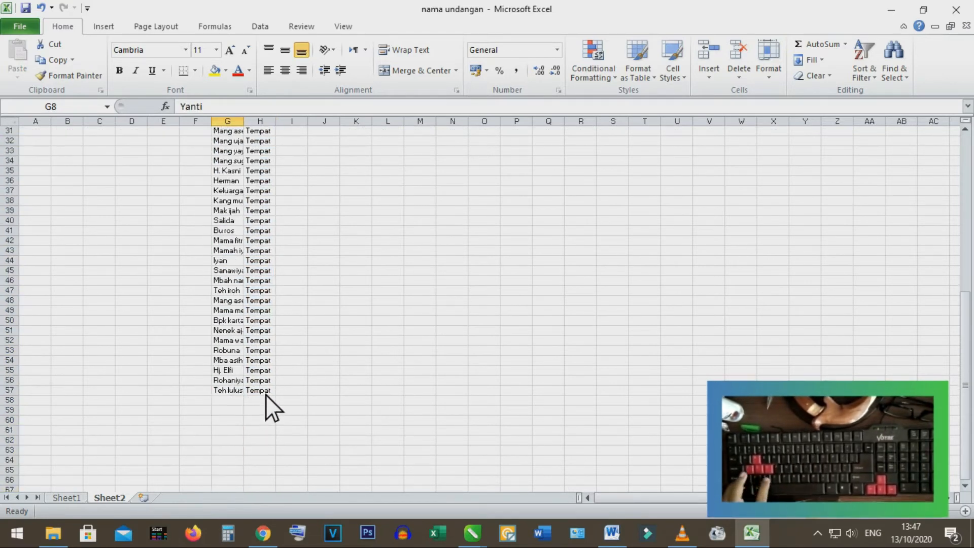
left_click(266, 395, "shift")
key("ctrl+x")
scroll(269, 398, "up", 10)
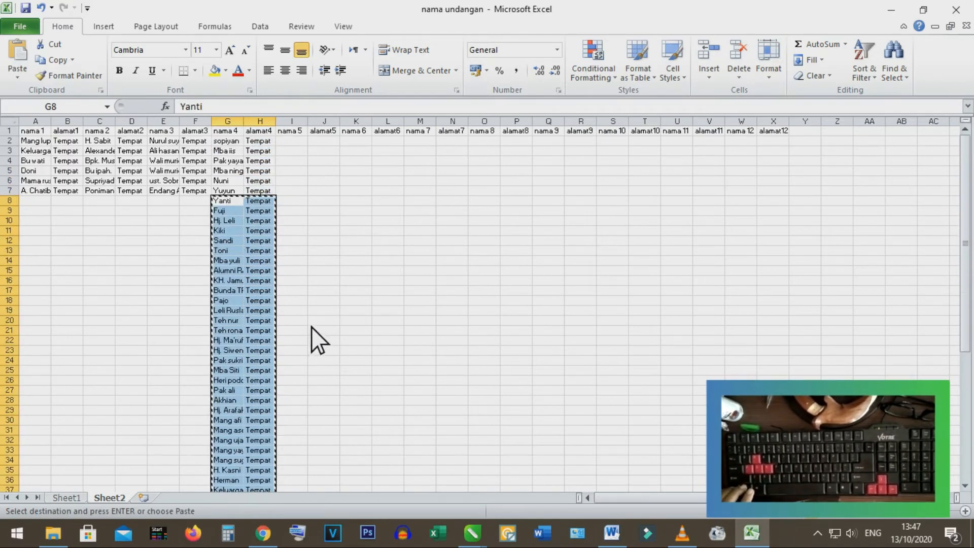
left_click(287, 144)
key("ctrl+v")
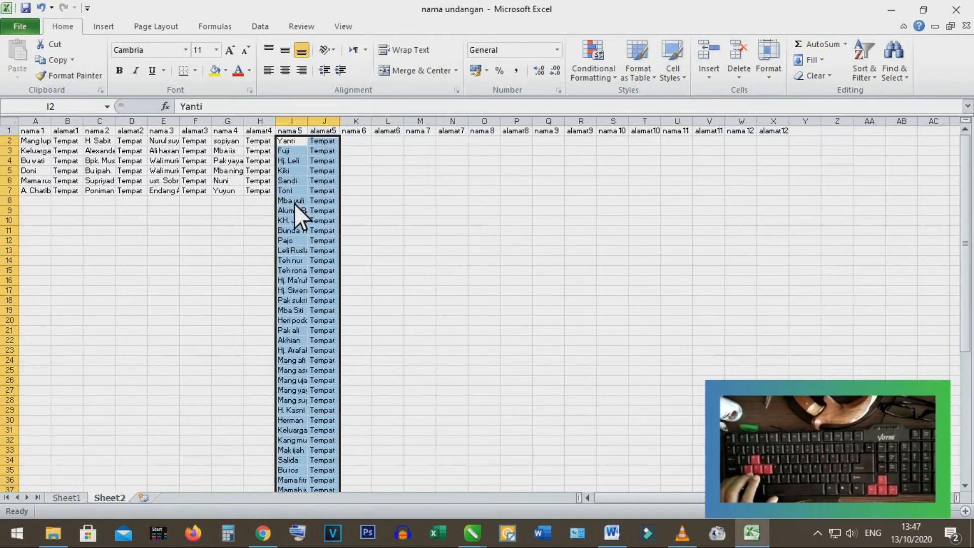
- Move the entries in I8:J51 to the nama 6 and alamat6 columns, starting at K2
left_click_drag(294, 203, 326, 363)
key("ctrl+x")
scroll(328, 365, "up", 9)
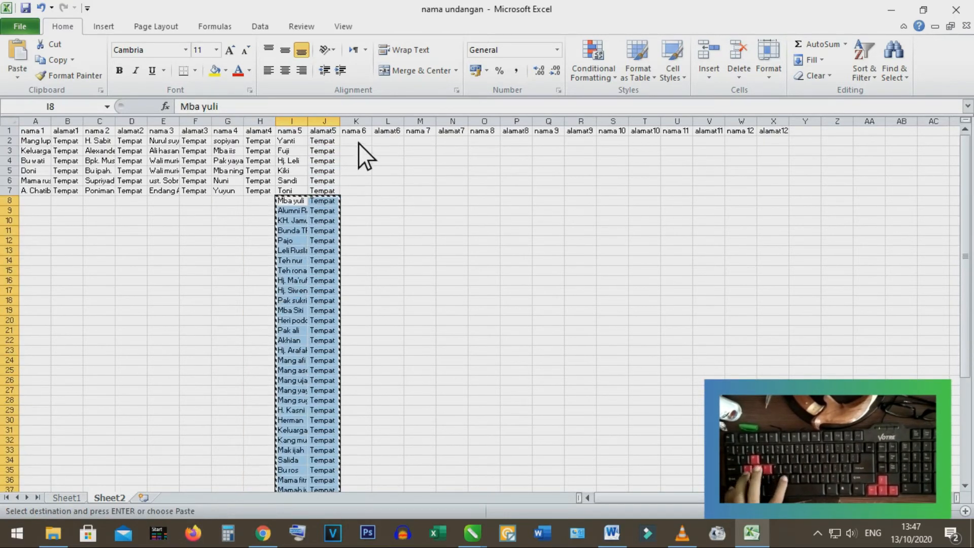
left_click(359, 142)
key("ctrl+v")
key("alt+Tab")
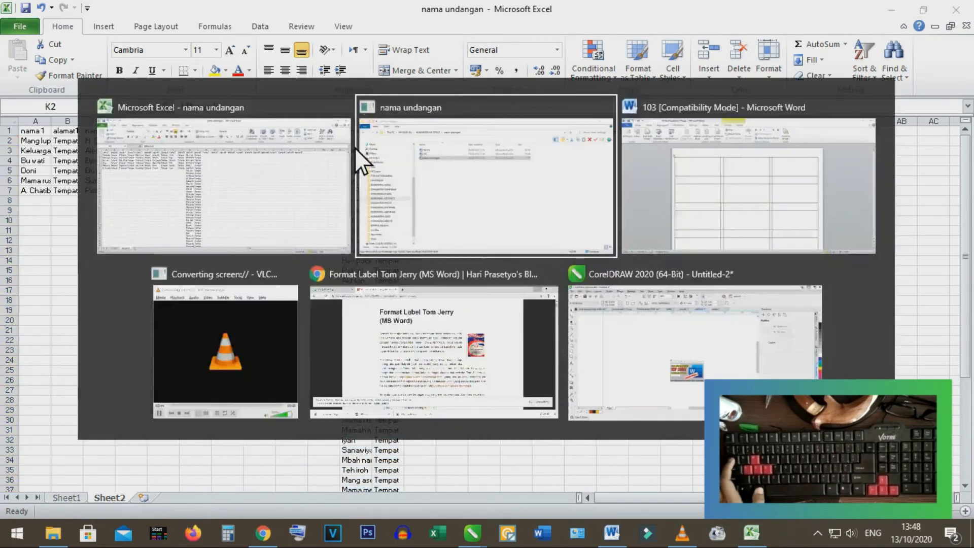
key("alt+Tab+Tab")
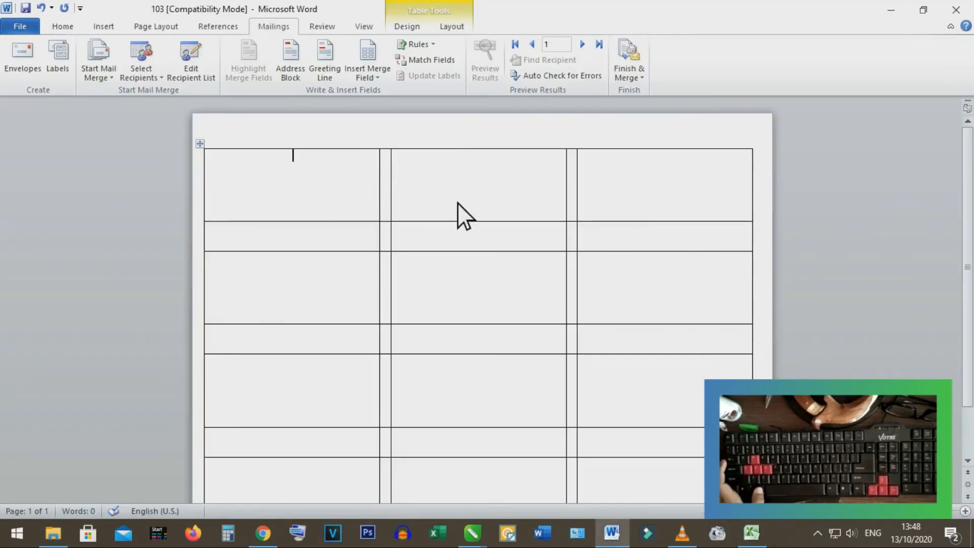
key("alt+Tab+Tab")
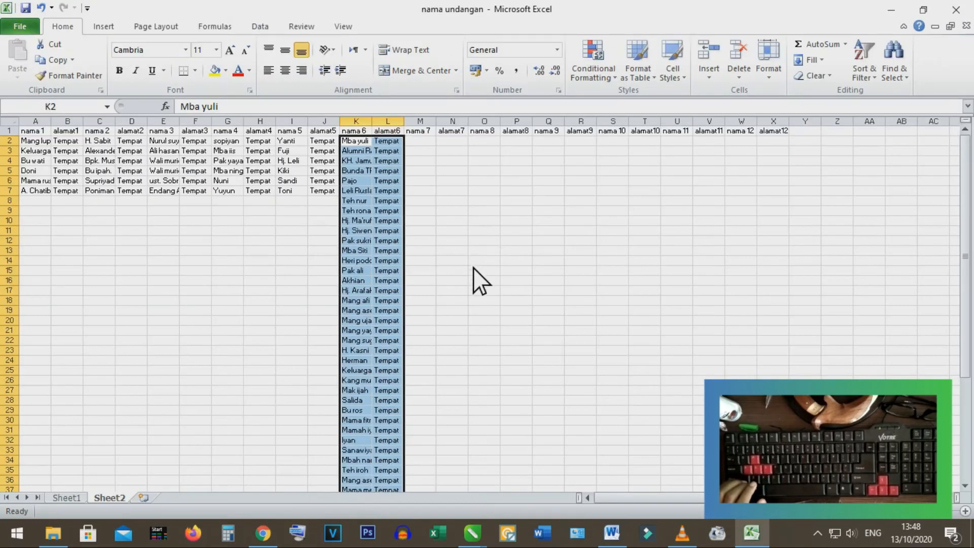
- Move the entries in K8:L45 to the nama 7 and alamat7 columns, starting at M2
left_click(349, 203)
scroll(394, 306, "down", 8)
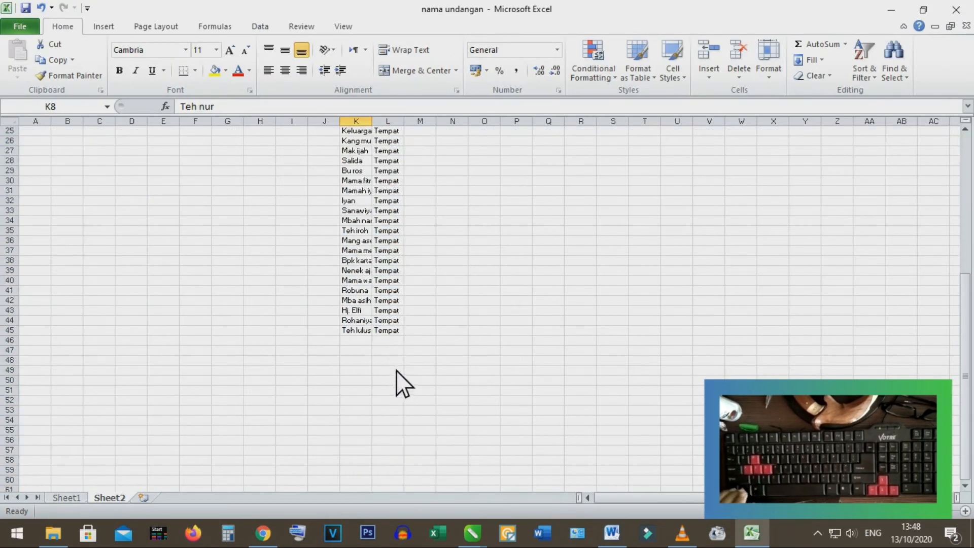
left_click(396, 331, "shift")
key("ctrl+c")
scroll(406, 305, "up", 8)
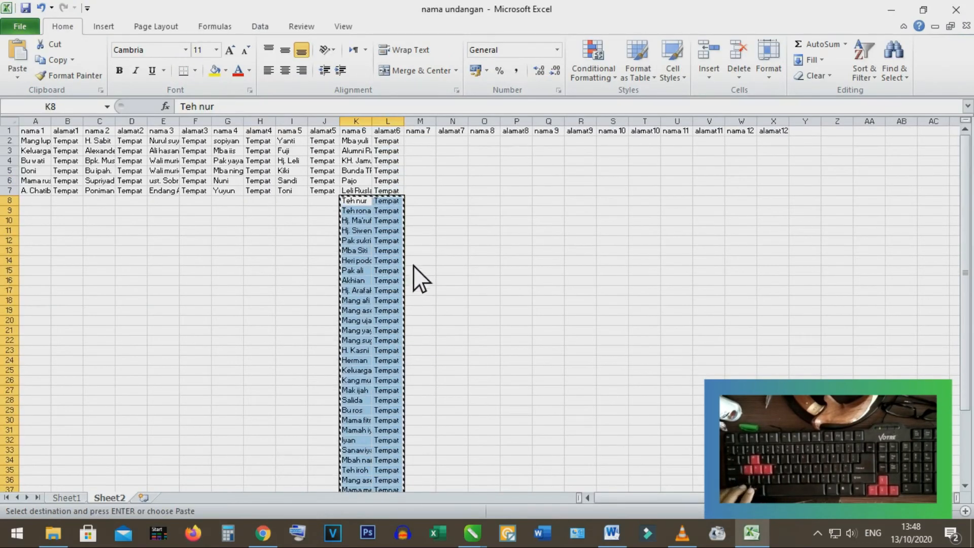
left_click(425, 144)
key("Return")
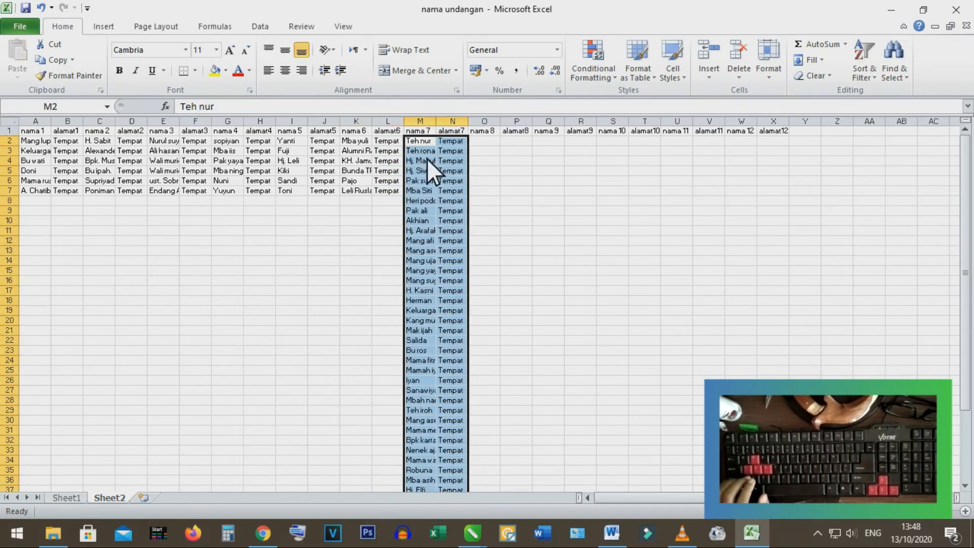
- Move the entries in M8:N39 to the nama 8 and alamat8 columns, starting at O2
left_click(416, 207)
scroll(431, 304, "down", 4)
left_click(455, 391, "shift")
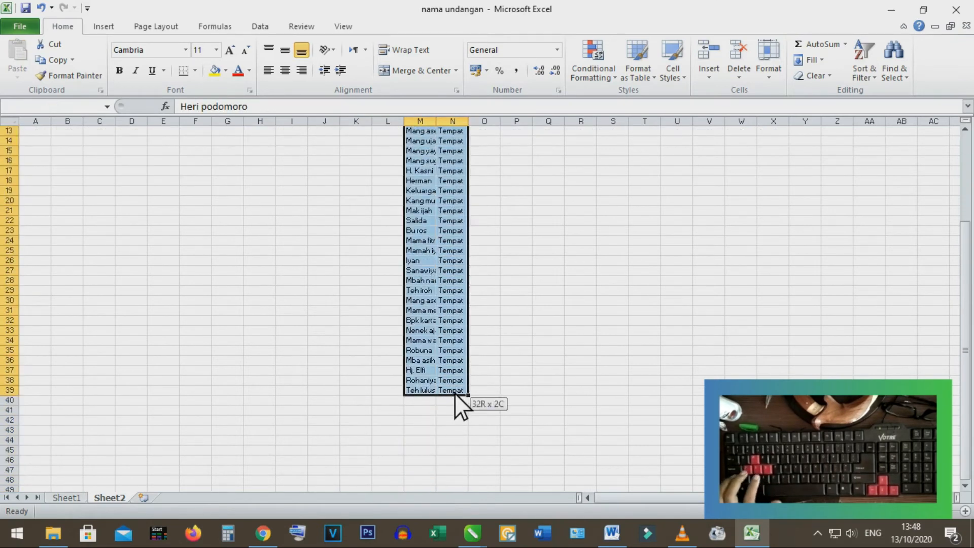
key("ctrl+x")
scroll(454, 392, "up", 4)
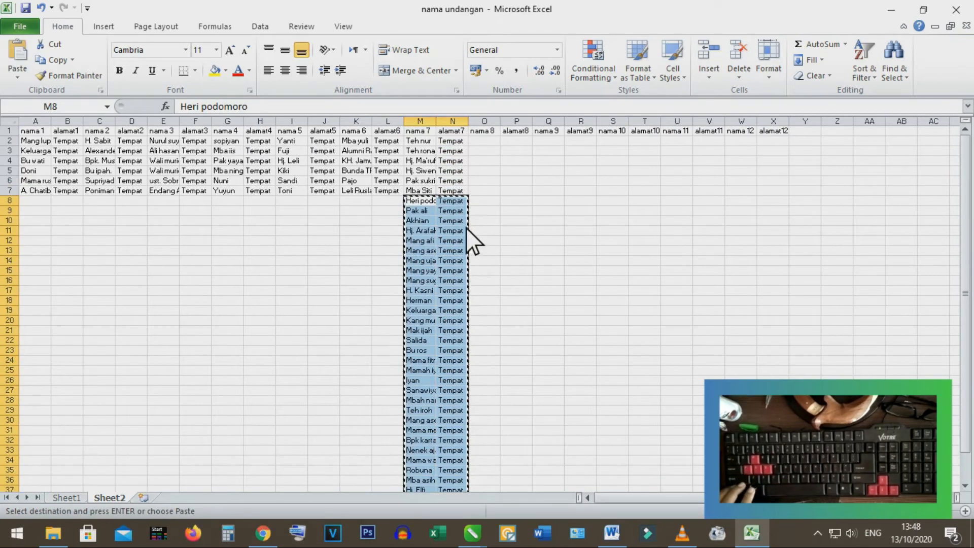
left_click(484, 141)
key("Return")
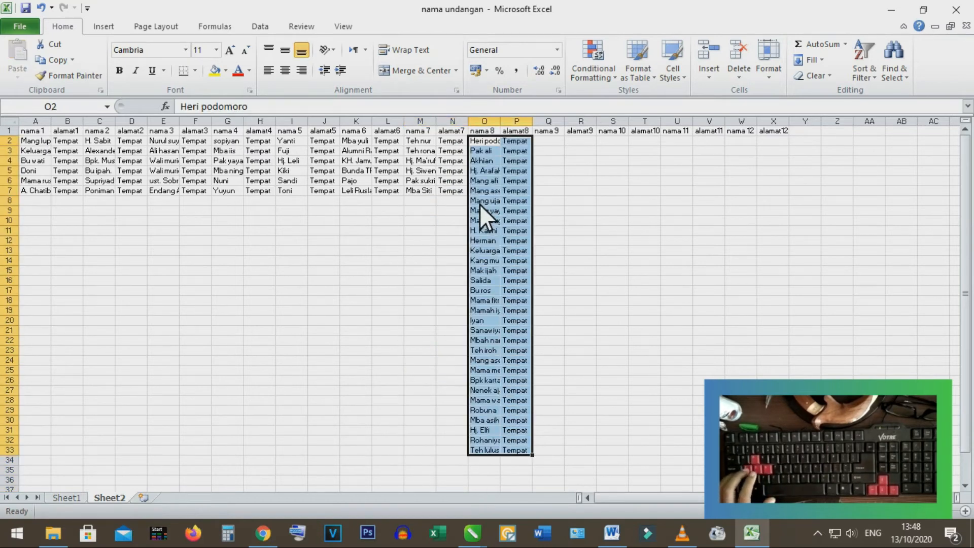
- Move the entries in O8:P33 to the nama 9 and alamat9 columns, starting at Q2
left_click(479, 203)
scroll(506, 349, "down", 4)
left_click(526, 331, "shift")
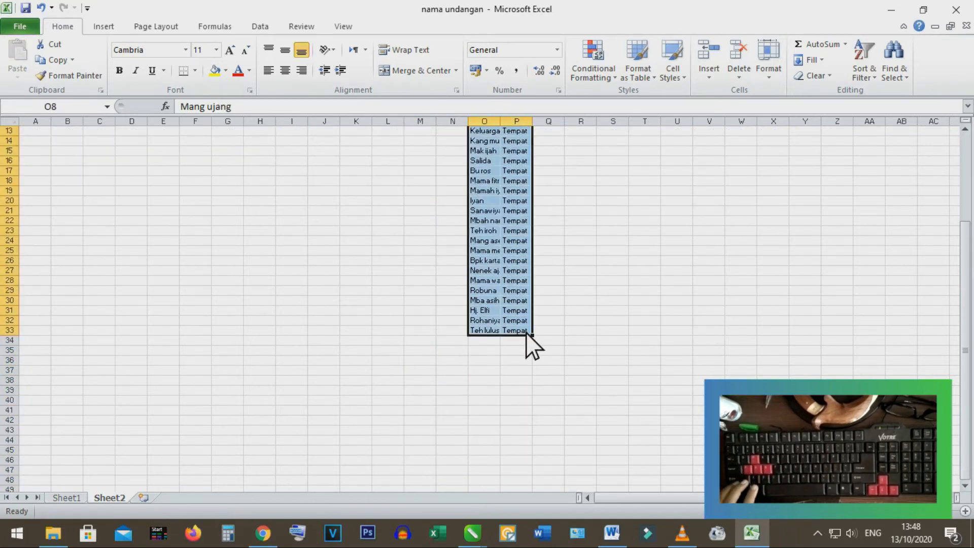
key("ctrl+x")
scroll(525, 333, "up", 4)
left_click(550, 143)
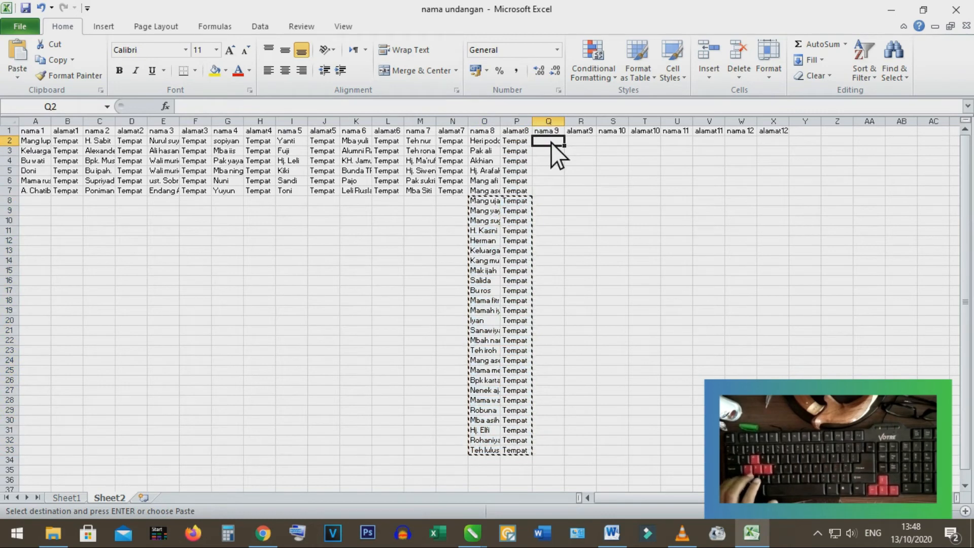
key("Return")
- Move the entries in Q8:R27 to the nama 10 and alamat10 columns, starting at S2
left_click(544, 203)
left_click(579, 391, "shift")
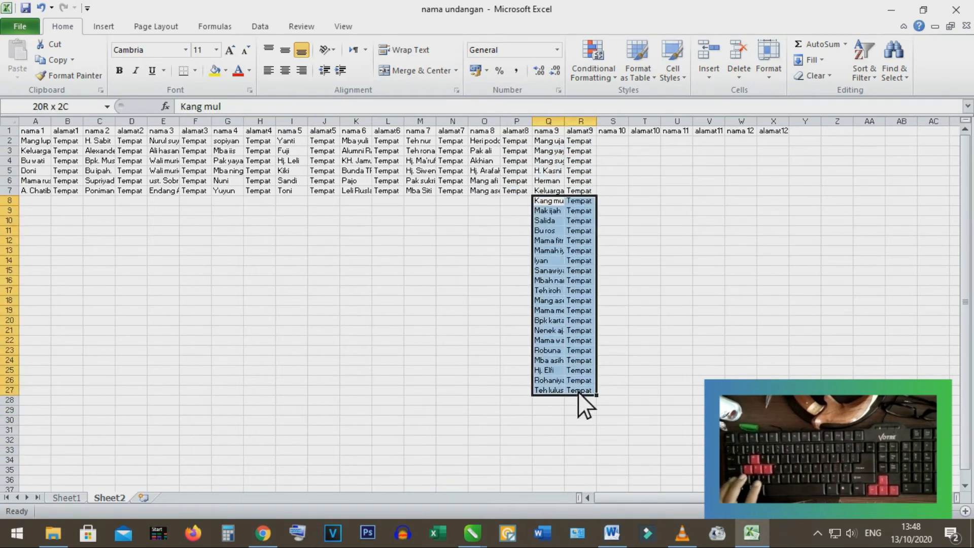
key("ctrl+x")
left_click(613, 141)
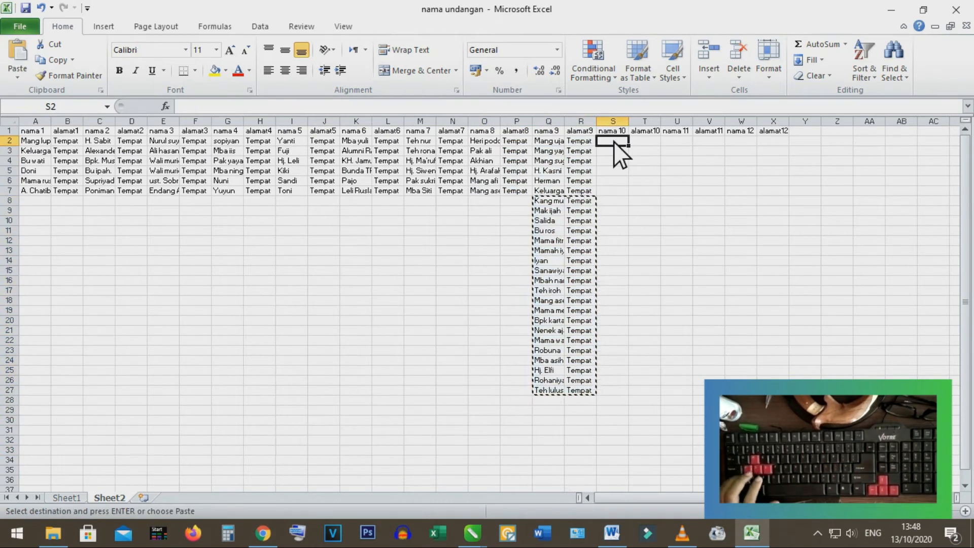
key("Return")
- Move the entries in S8:T21 to the nama 11 and alamat11 columns, starting at U2
left_click(614, 202)
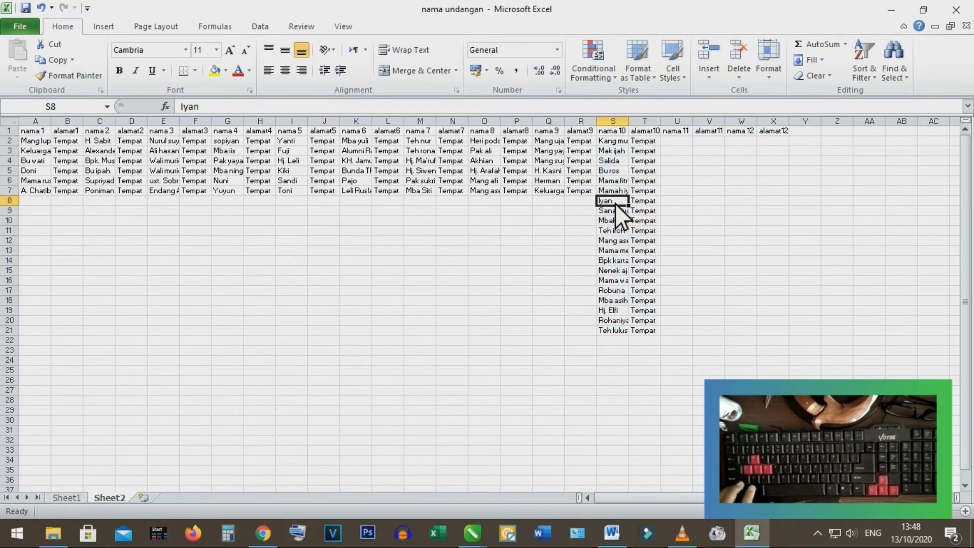
left_click(656, 333, "shift")
key("ctrl+x")
left_click(681, 142)
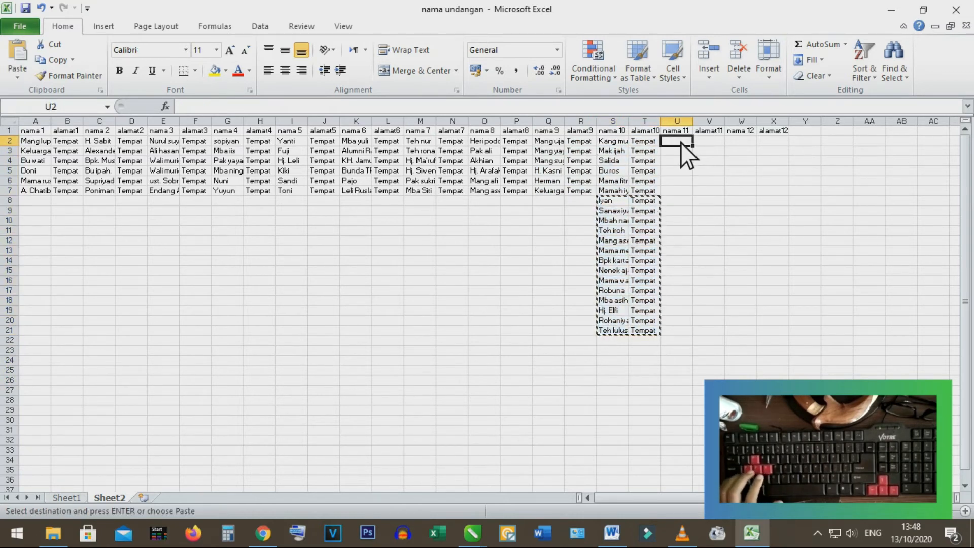
key("Return")
- Try moving the entries in U8:V15 to the nama 12 and alamat12 columns, and undo that move
left_click(683, 204)
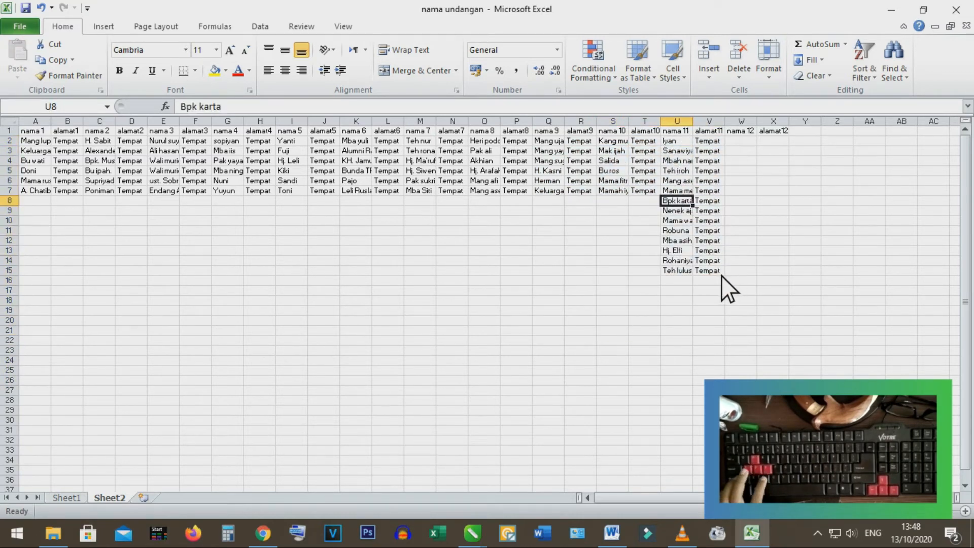
left_click(722, 274, "shift")
key("ctrl+x")
left_click(739, 142)
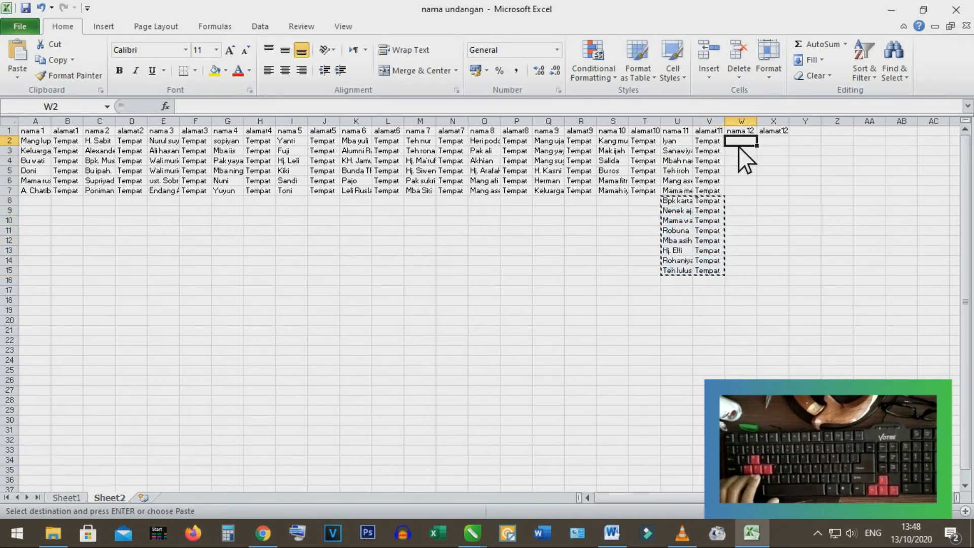
key("Return")
left_click(779, 251)
left_click(740, 203)
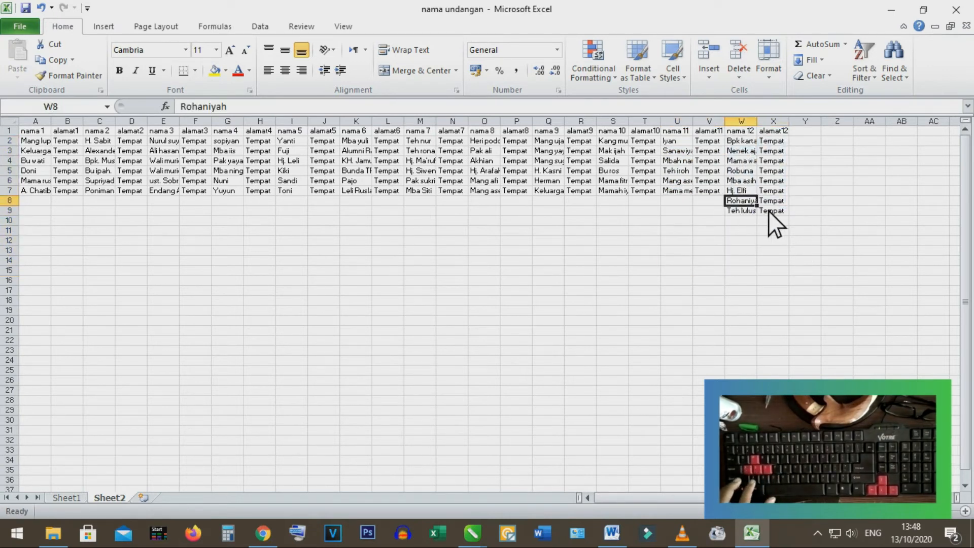
left_click(768, 211, "shift")
key("ctrl+z")
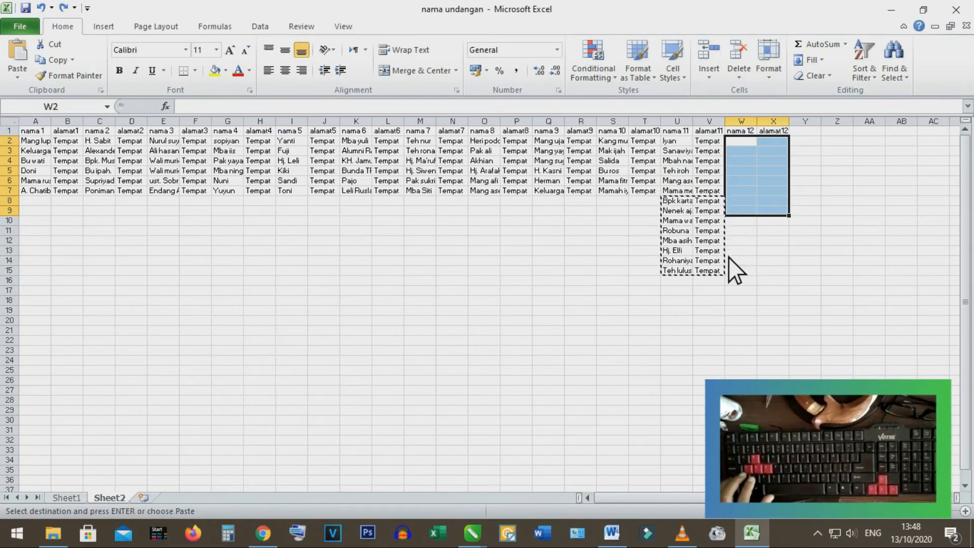
left_click(772, 258)
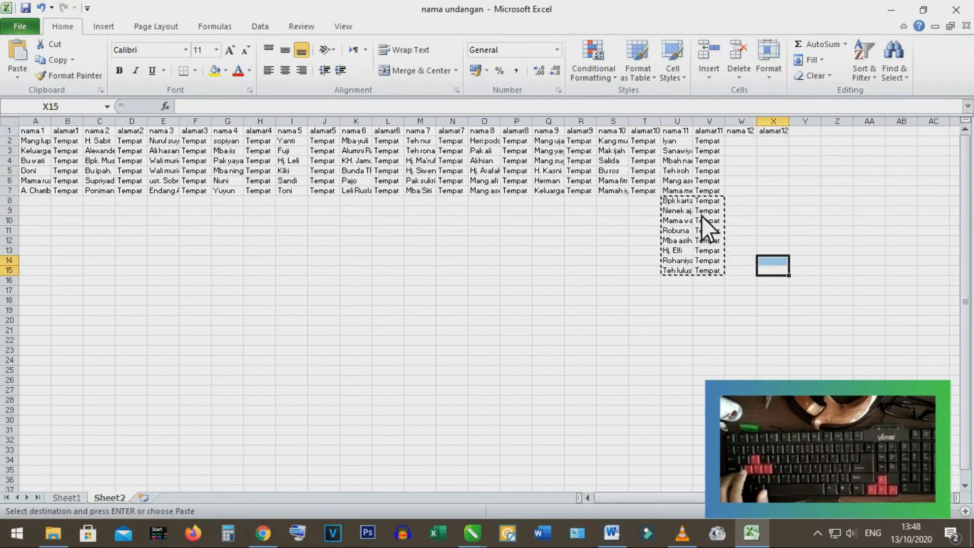
- Move the entries in U8:V15 to the nama 12 and alamat12 columns, starting at W2
left_click(684, 203)
left_click(722, 274, "shift")
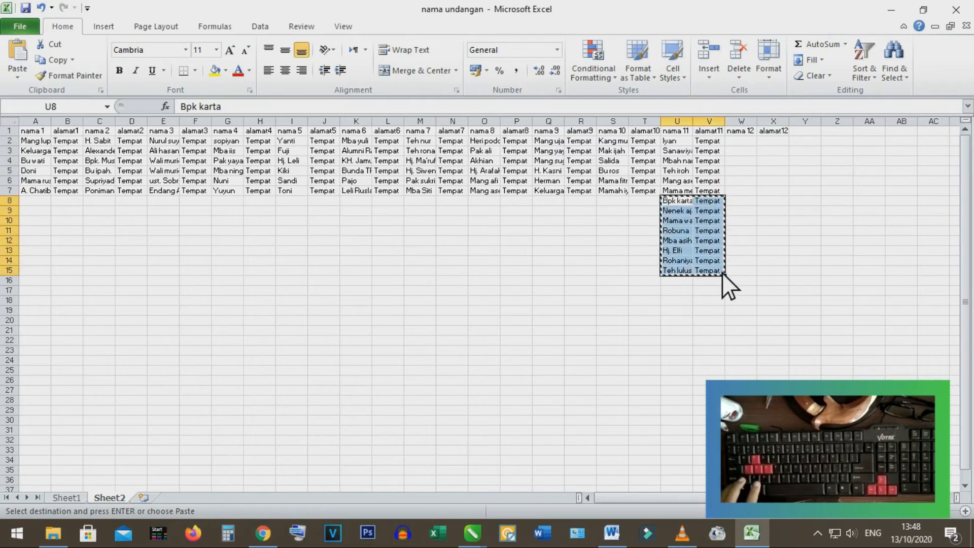
left_click(746, 142)
key("ctrl+v")
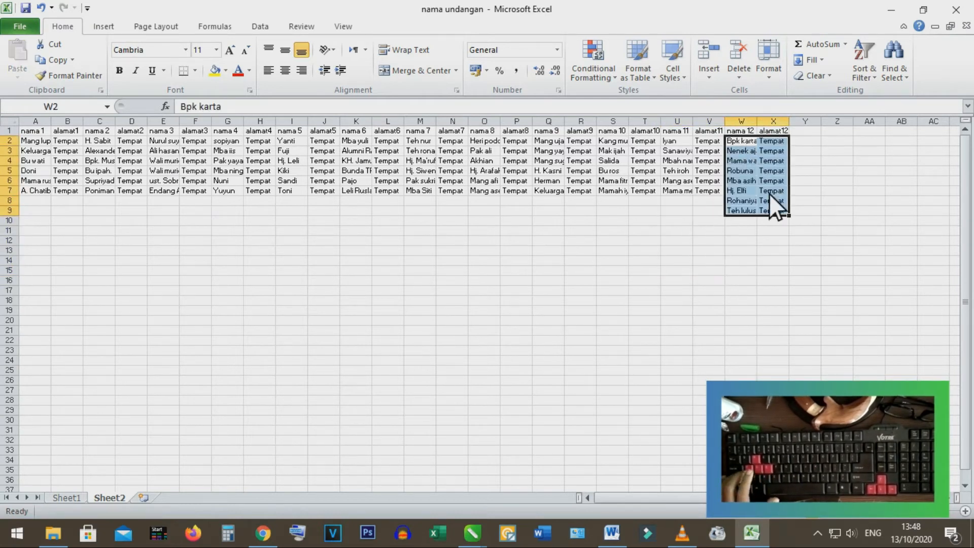
- Move the two leftover entries in W8:X9 back to the nama 1 and alamat1 columns, starting at A8
left_click_drag(744, 203, 776, 214)
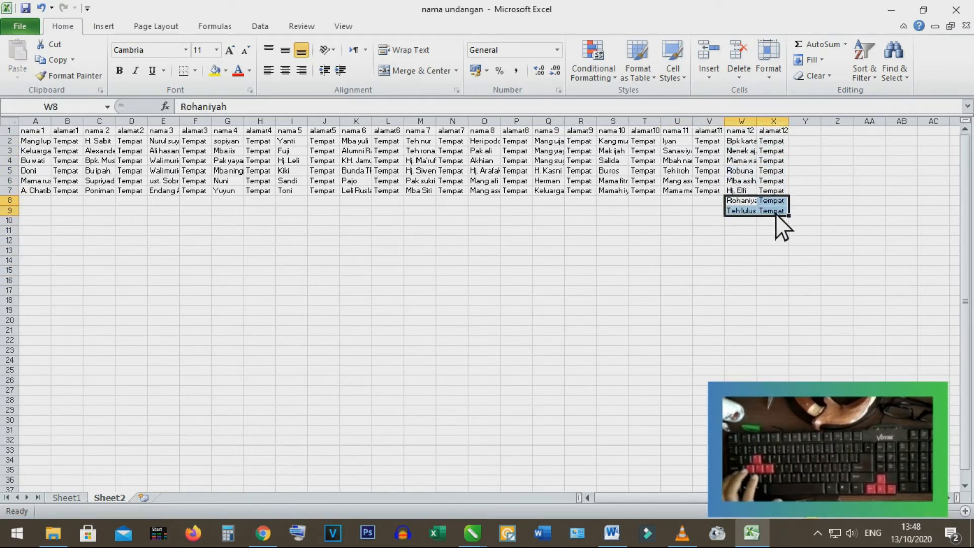
key("ctrl+x")
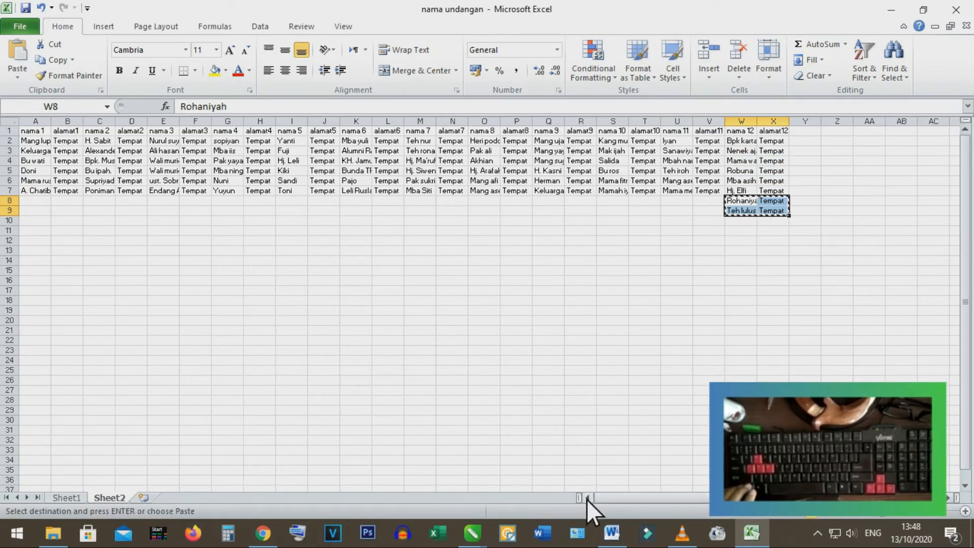
left_click(40, 200)
key("ctrl+v")
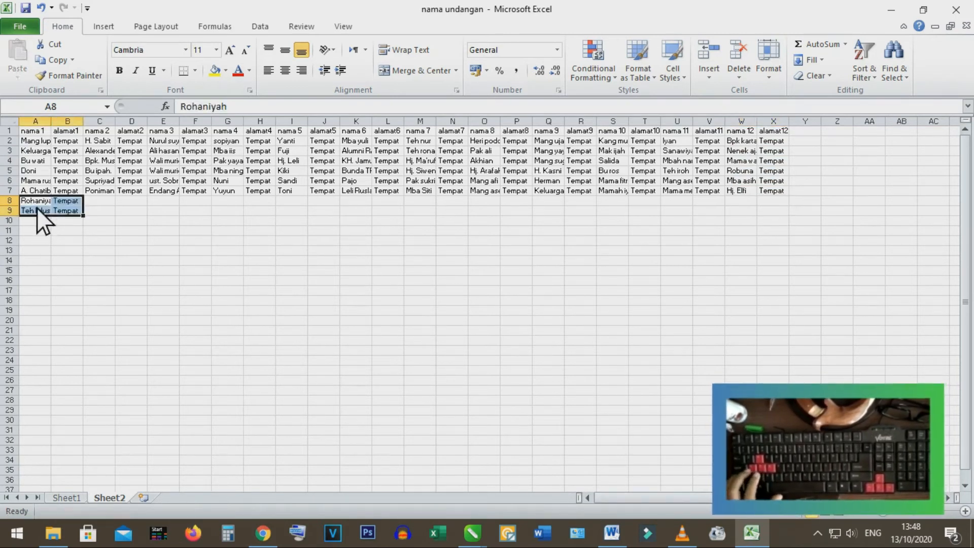
- Move the entry in A9:B9 to C8:D8 under nama 2 and alamat2
left_click(27, 211)
left_click(71, 215, "shift")
key("ctrl+x")
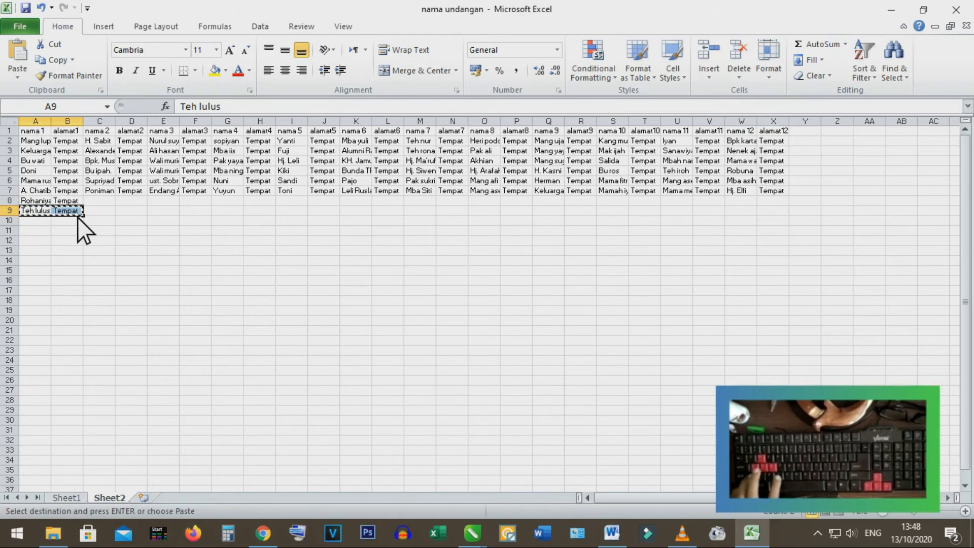
left_click(104, 203)
key("ctrl+v")
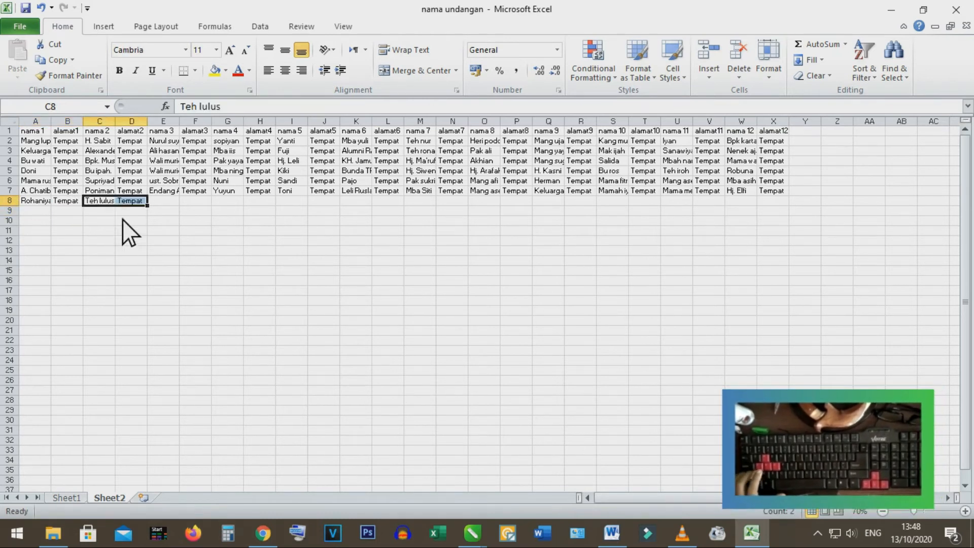
- Clear the contents of A8:D8 so the list ends at row 7
left_click(134, 203)
left_click_drag(135, 203, 37, 204)
key("Delete")
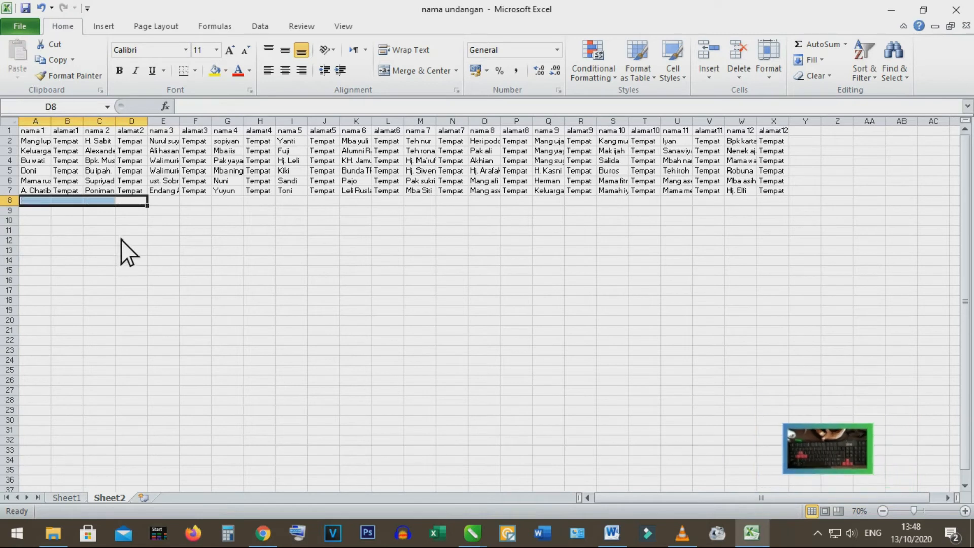
left_click_drag(528, 263, 542, 261)
left_click(782, 190)
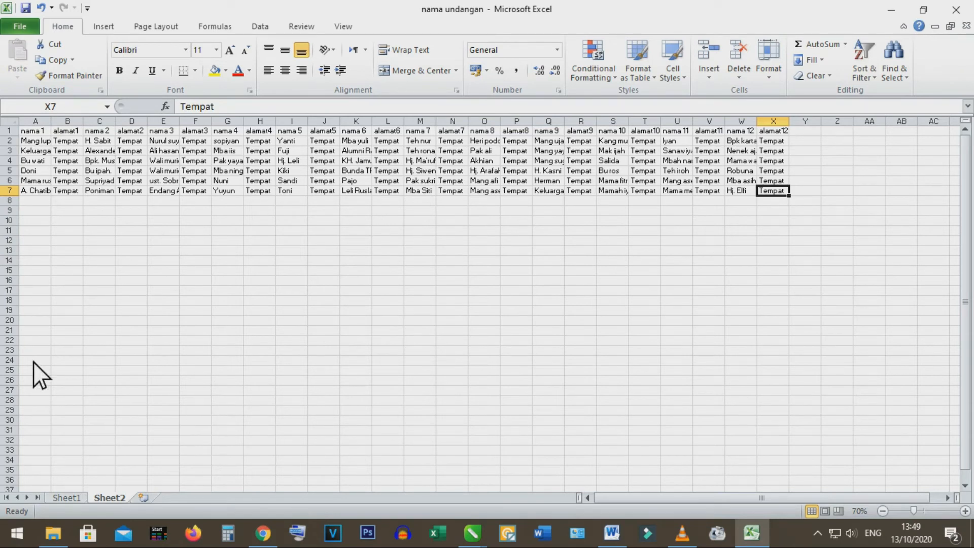
right_click(97, 500)
left_click(312, 385)
left_click(65, 496)
left_click(107, 499)
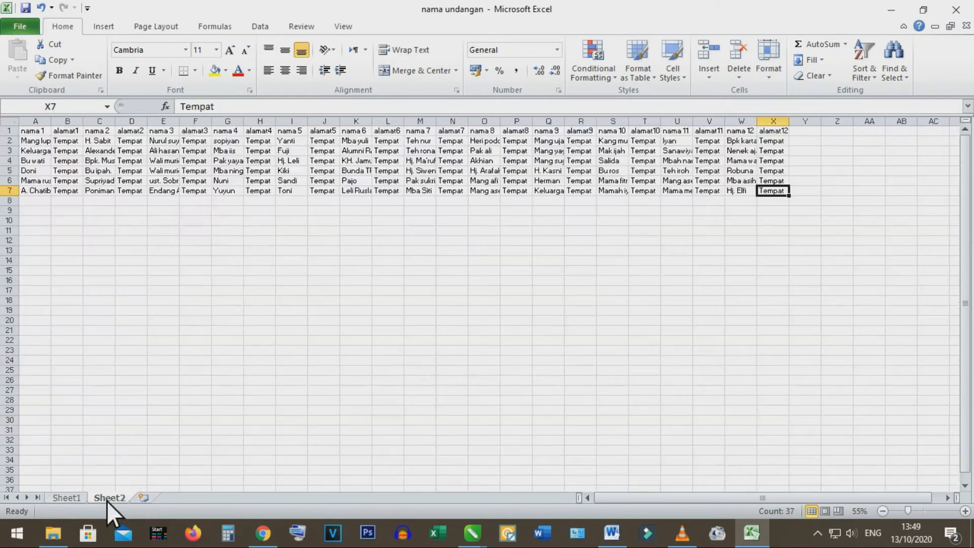
- Delete Sheet2 from the workbook, keeping only Sheet1
left_click(290, 390)
right_click(102, 500)
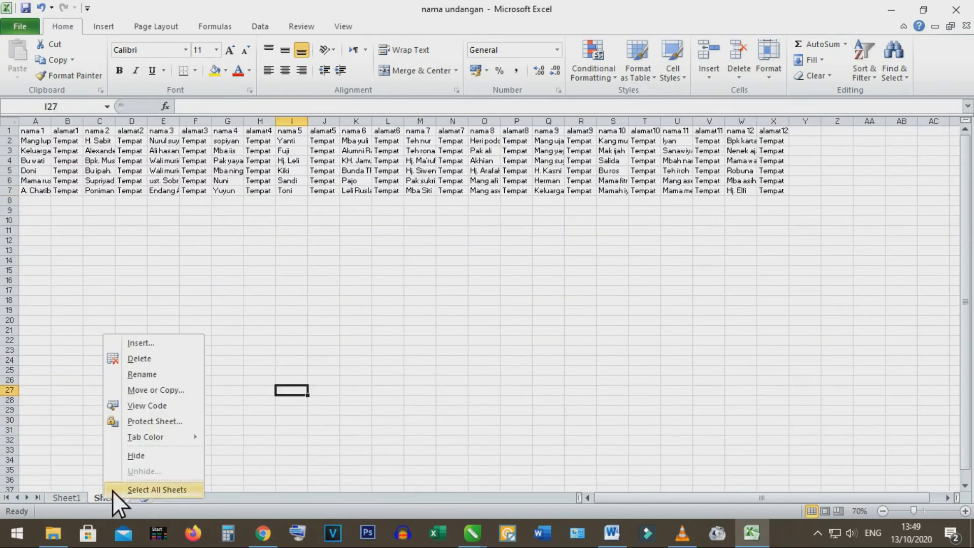
left_click(143, 360)
left_click(463, 303)
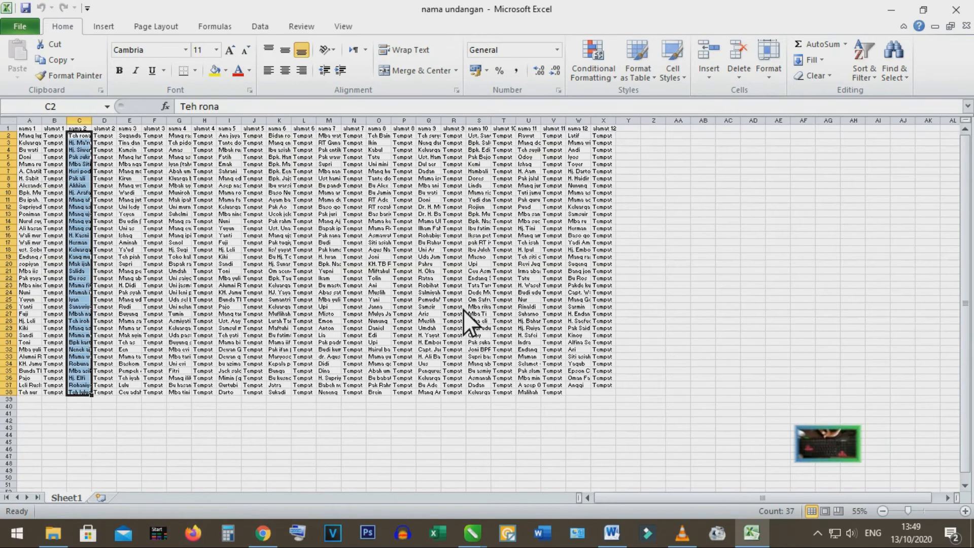
left_click(157, 435)
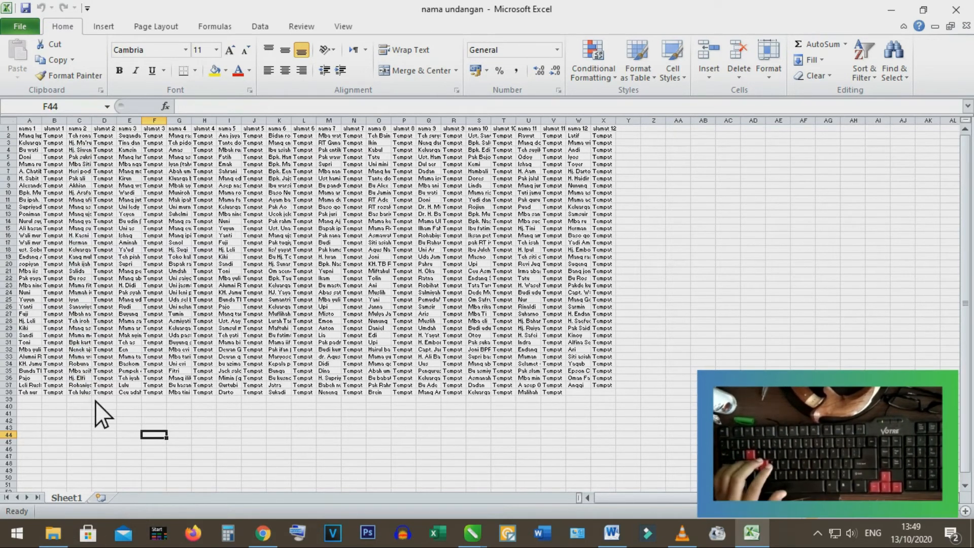
- Save the workbook as nama undangan contoh in the nama undangan folder and close it
key("F12")
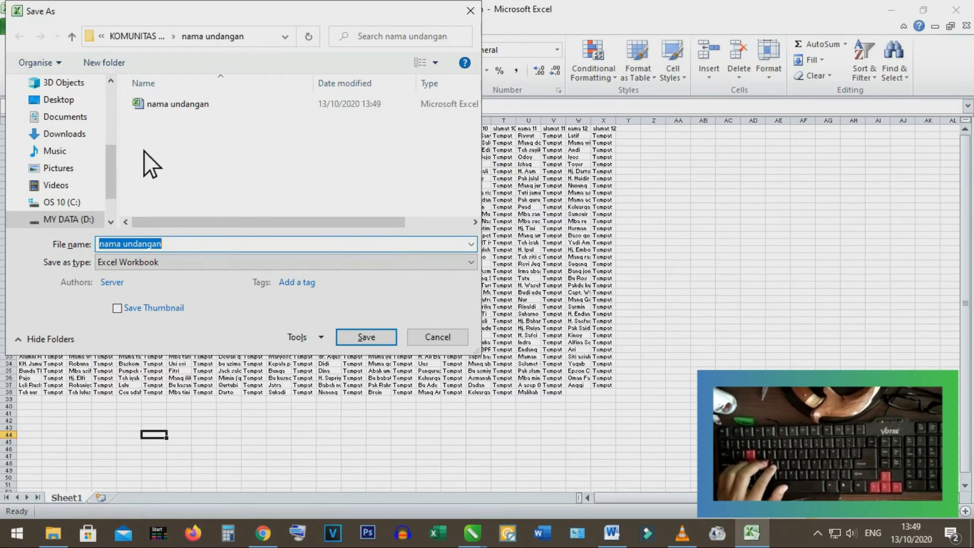
left_click(186, 249)
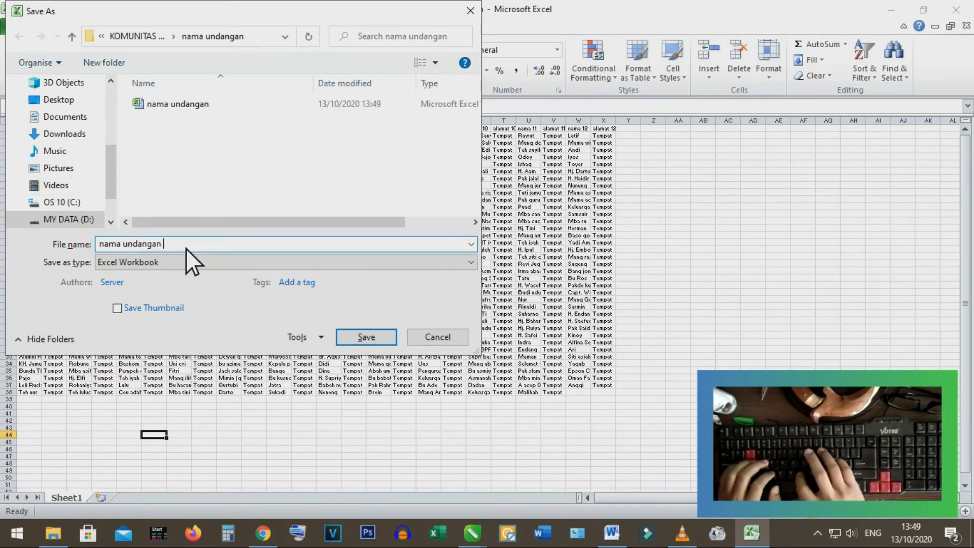
type("contoh")
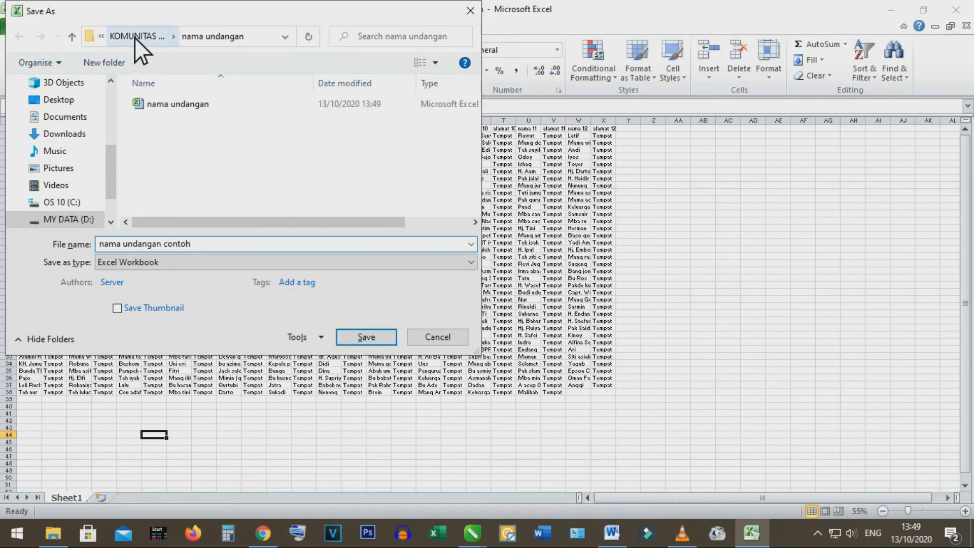
left_click(174, 38)
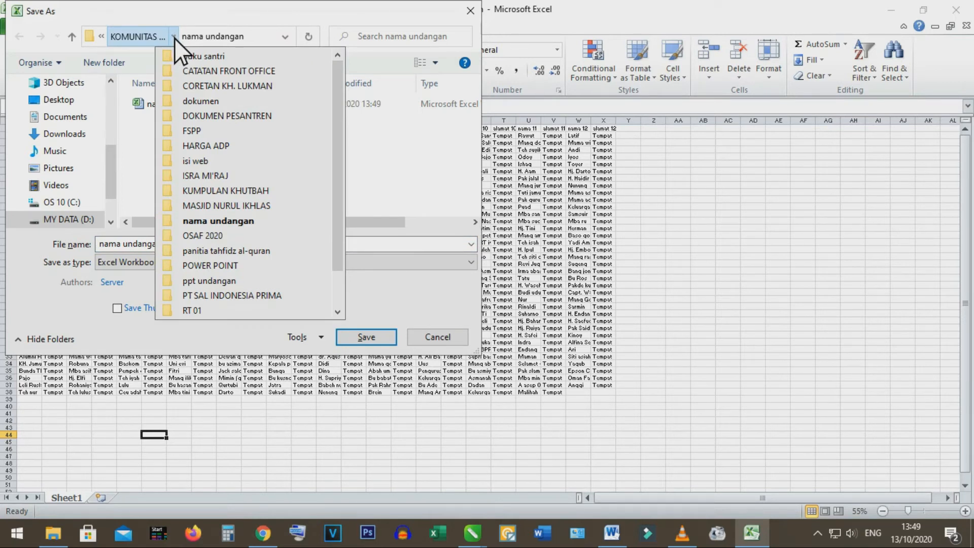
left_click(175, 38)
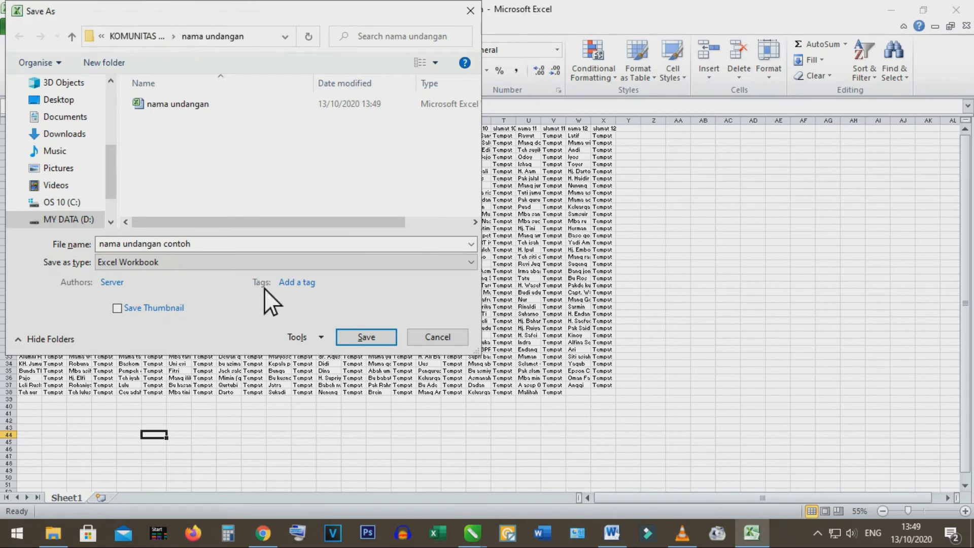
left_click(378, 340)
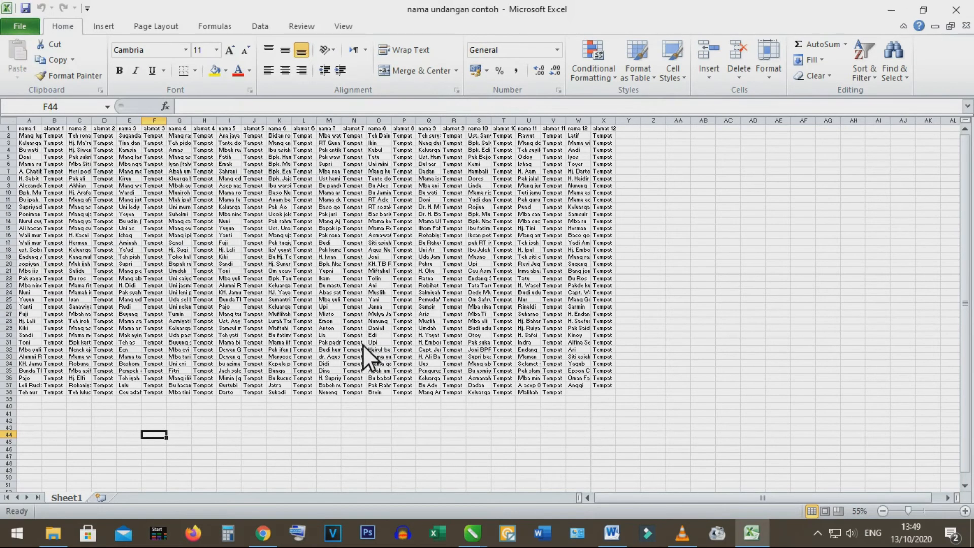
left_click(955, 10)
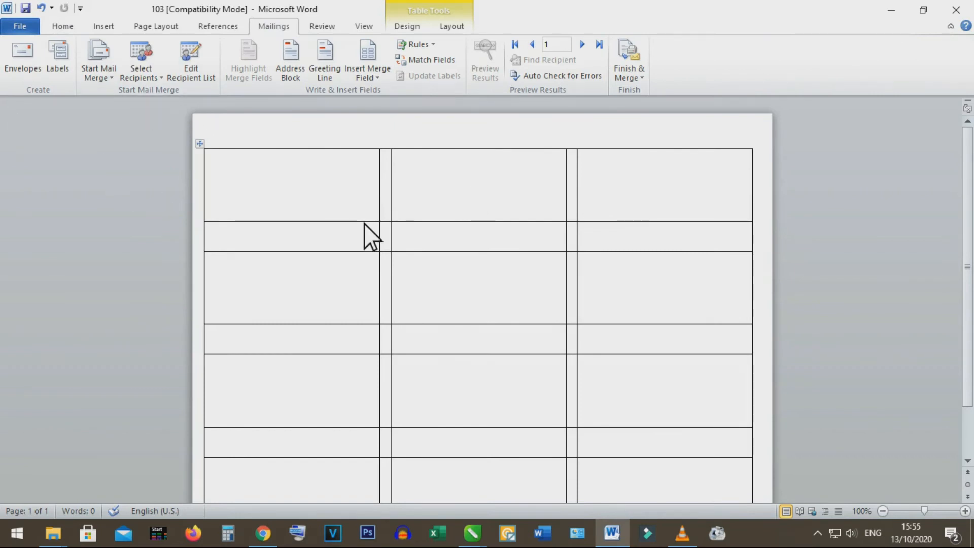
- Start a mail merge in the 103 label document with the first label cell active
left_click(312, 195)
left_click(98, 74)
left_click(107, 92)
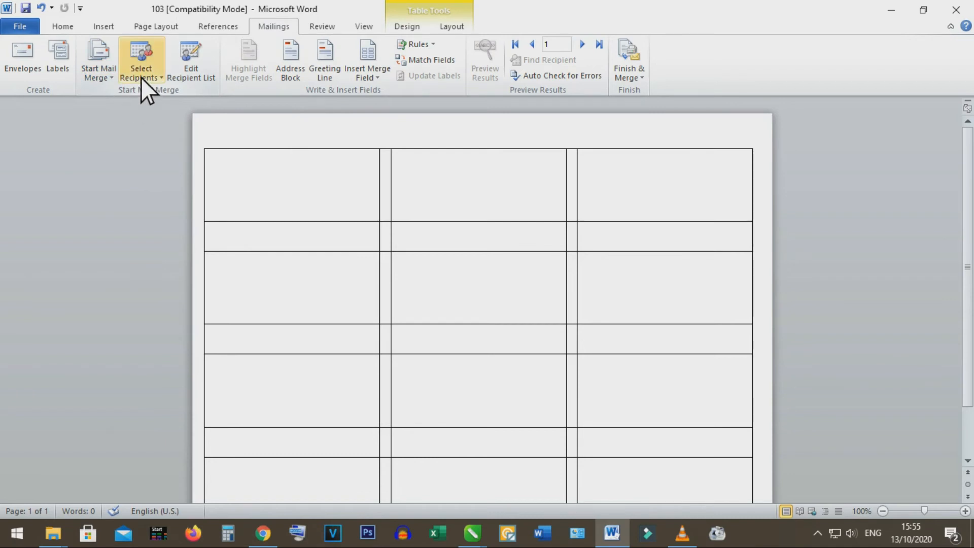
- Use Sheet1$ of nama undangan contoh, in the nama undangan folder on MY DATA (D:), as the existing recipient list
left_click(141, 76)
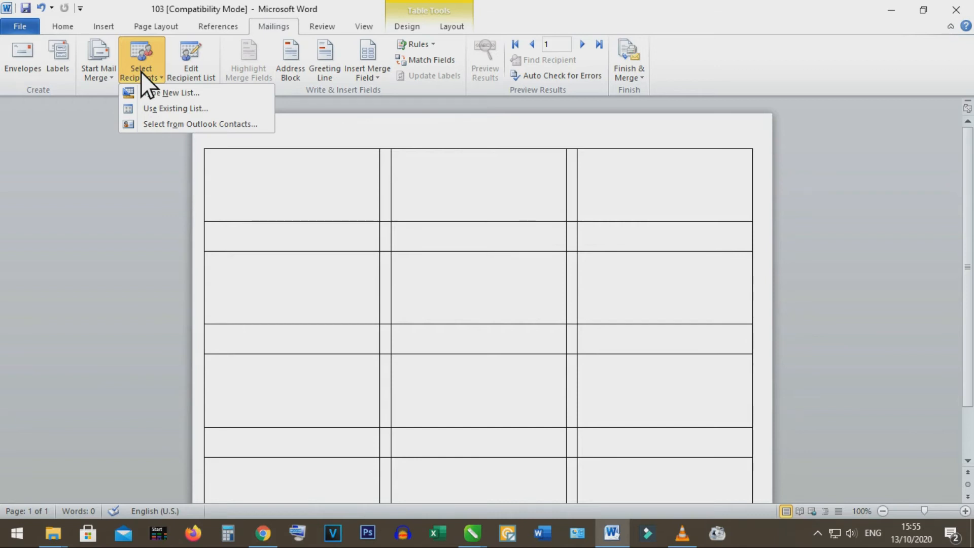
left_click(161, 112)
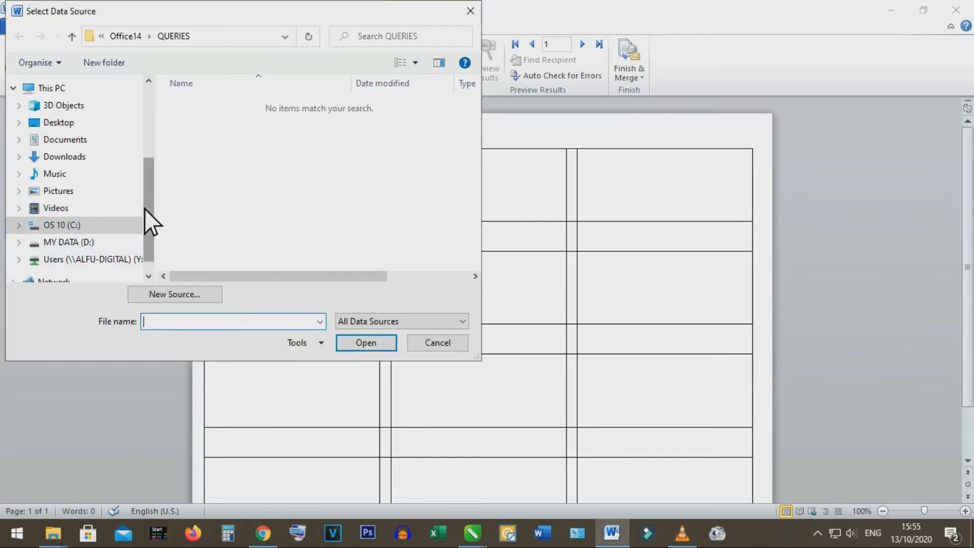
left_click_drag(147, 211, 143, 223)
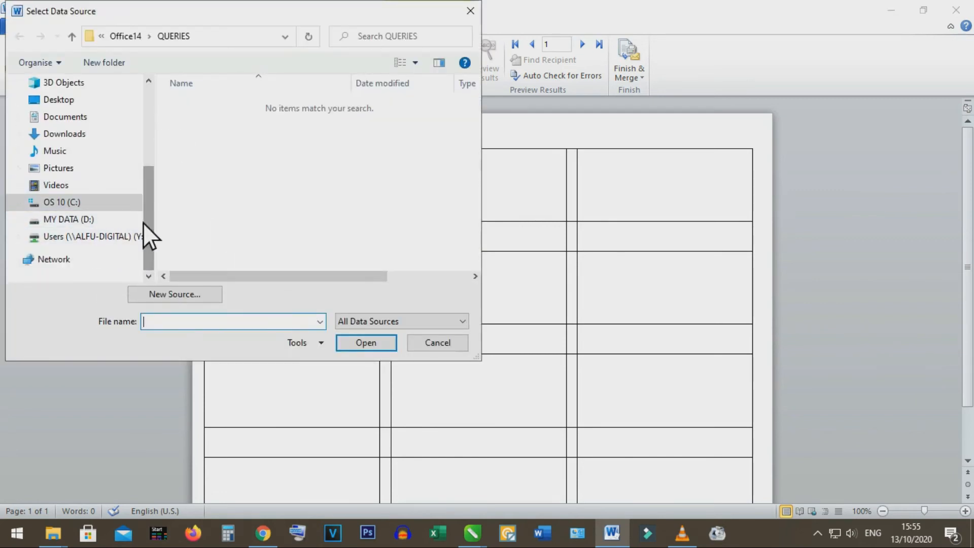
left_click(84, 220)
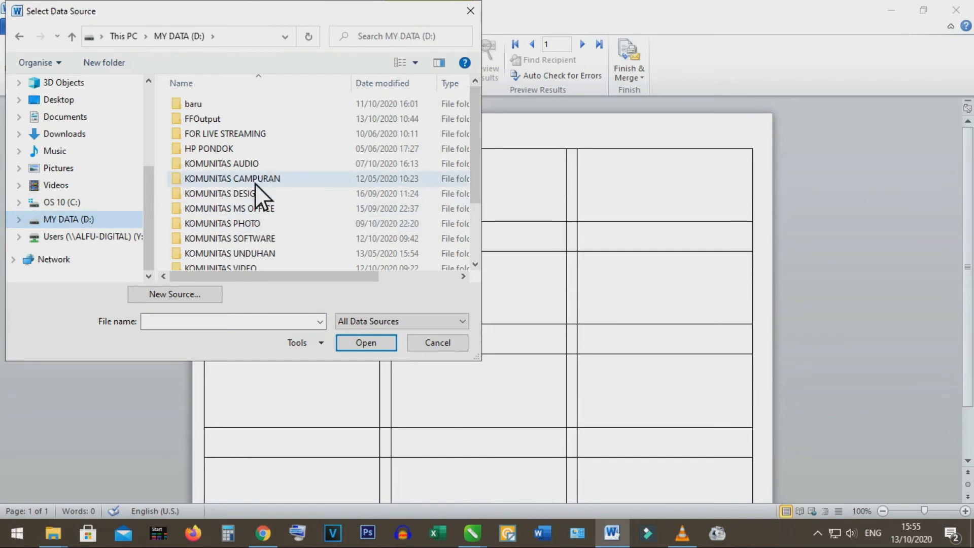
double_click(266, 209)
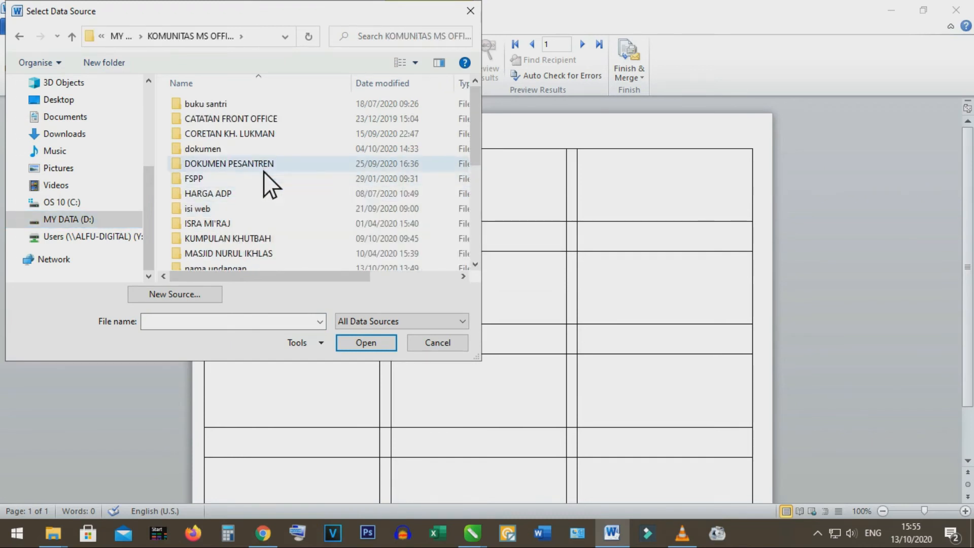
scroll(265, 168, "down", 2)
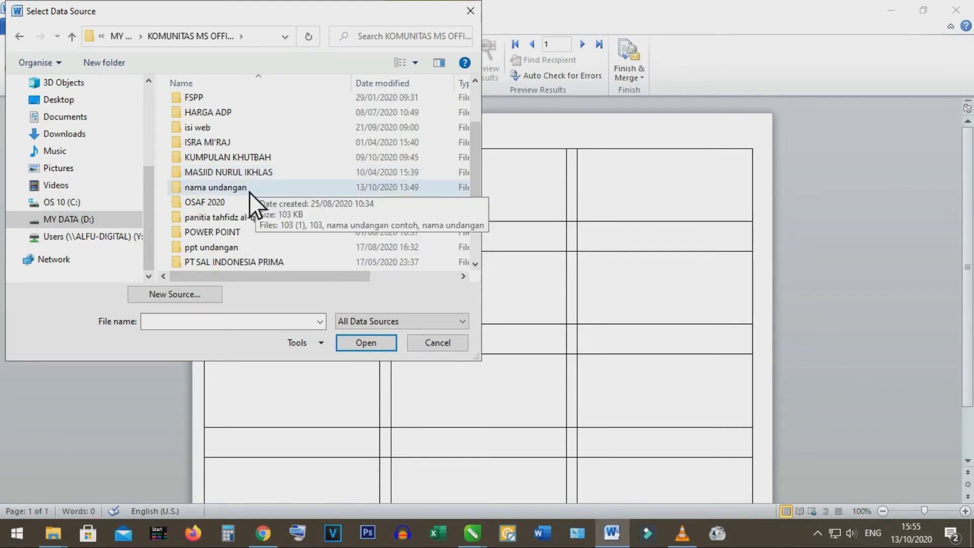
left_click(247, 192)
double_click(247, 192)
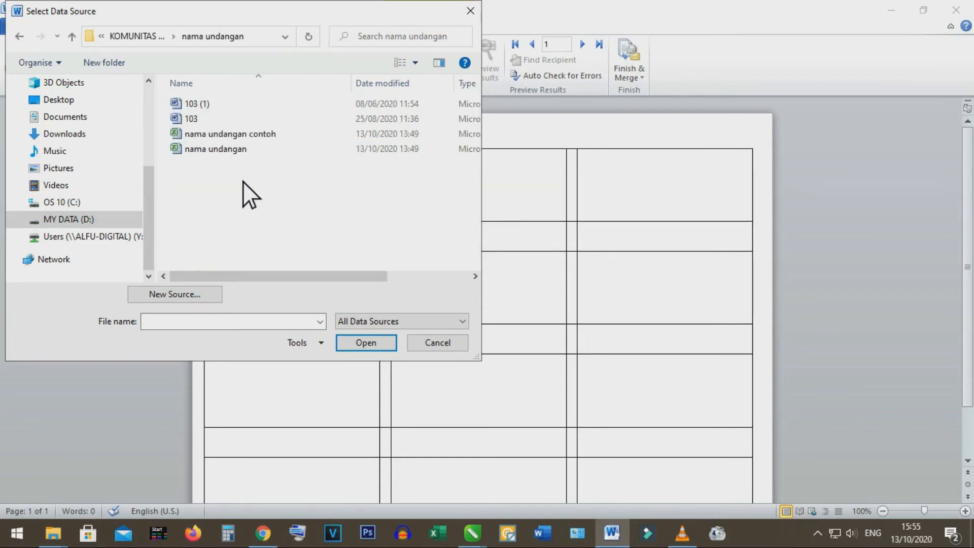
left_click(247, 139)
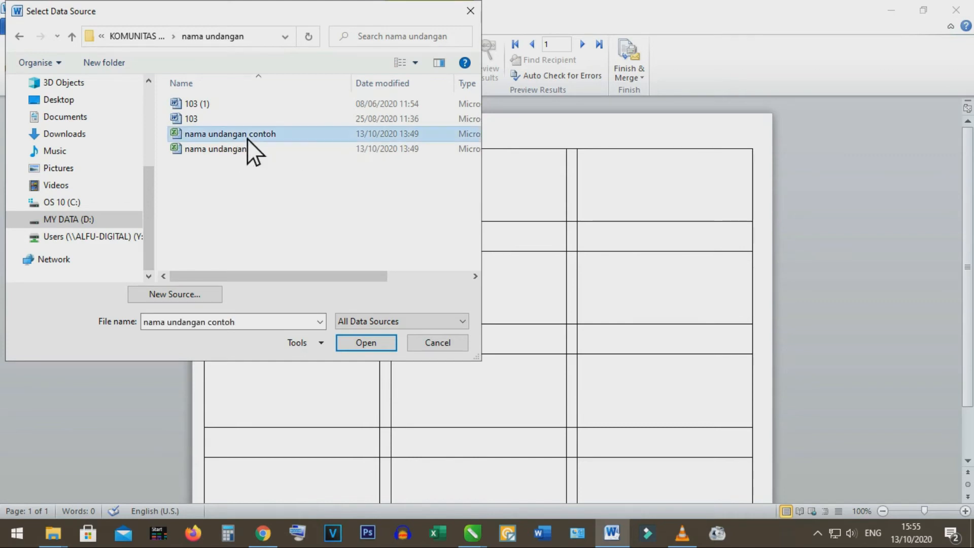
left_click(364, 344)
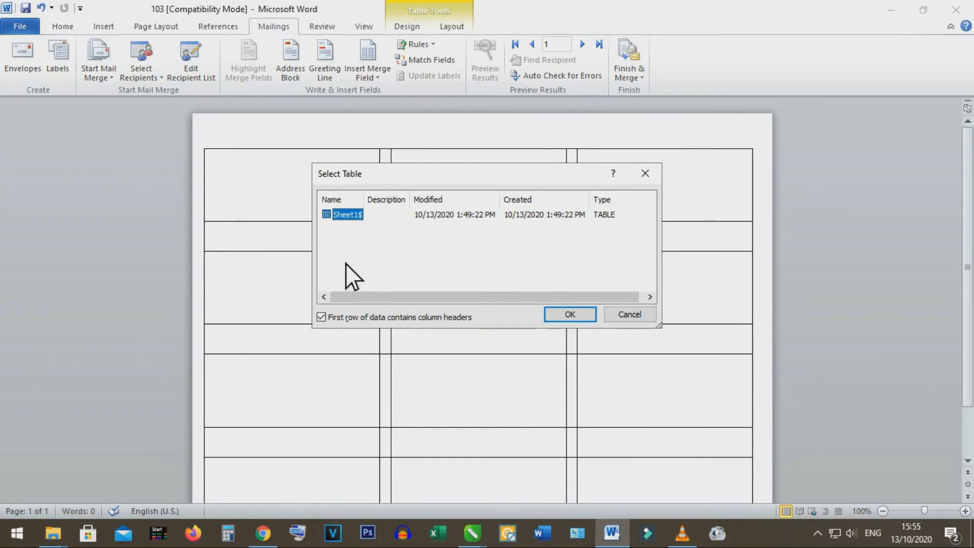
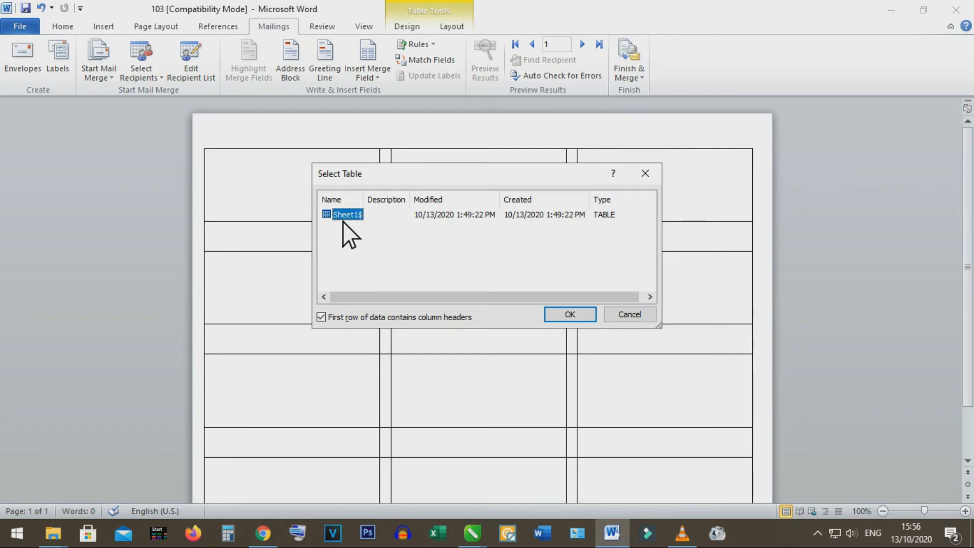
left_click(568, 319)
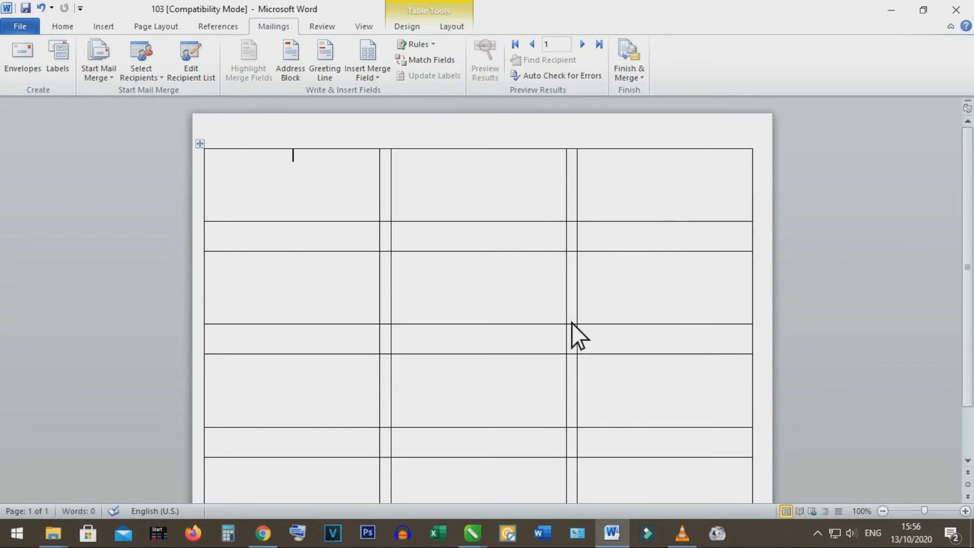
- Fill the first label with the nama_1 merge field, the word Di and the alamat_1 field on separate lines
left_click(375, 77)
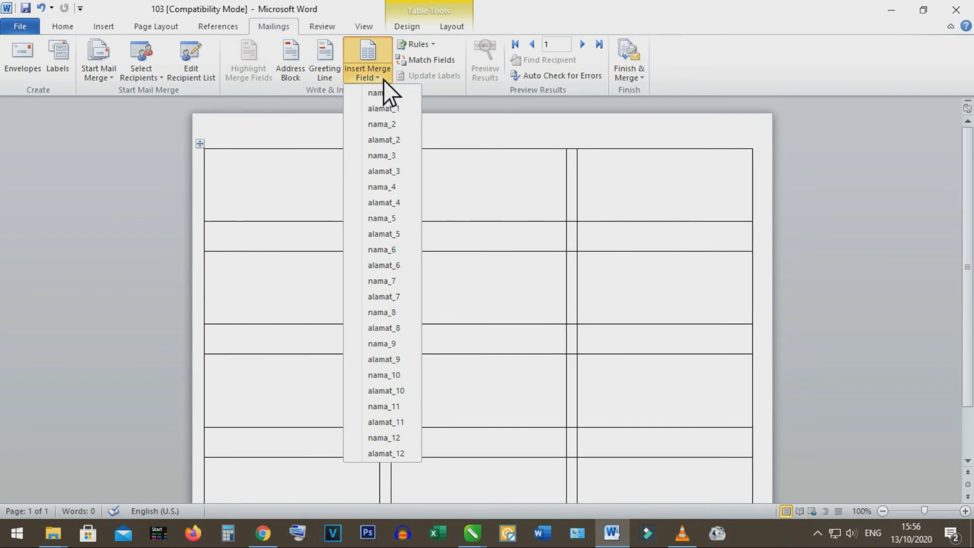
left_click(383, 96)
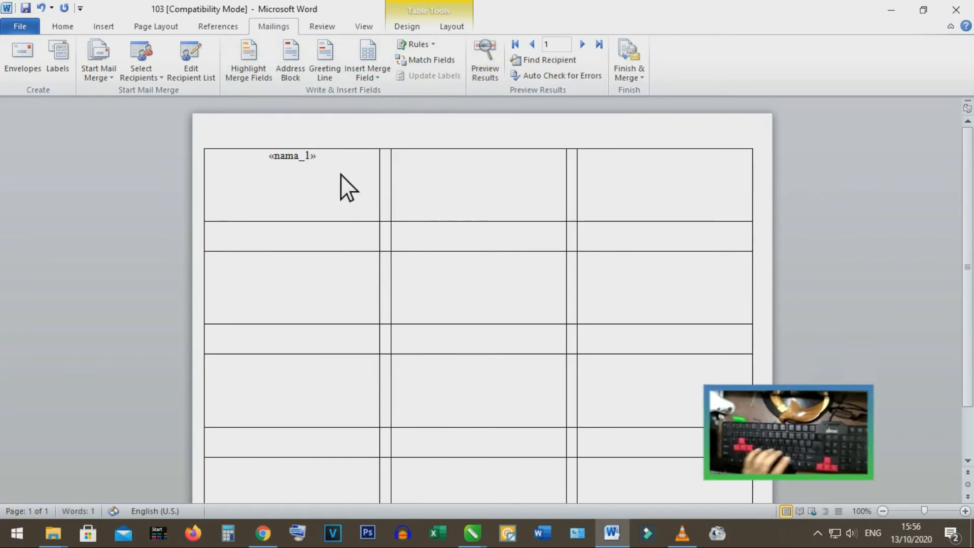
key("Return")
type("Di")
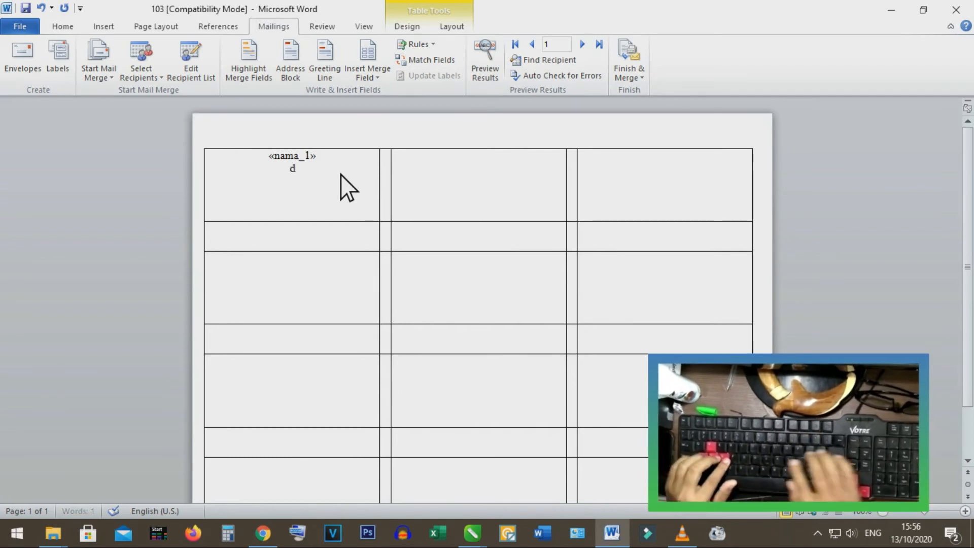
key("Return")
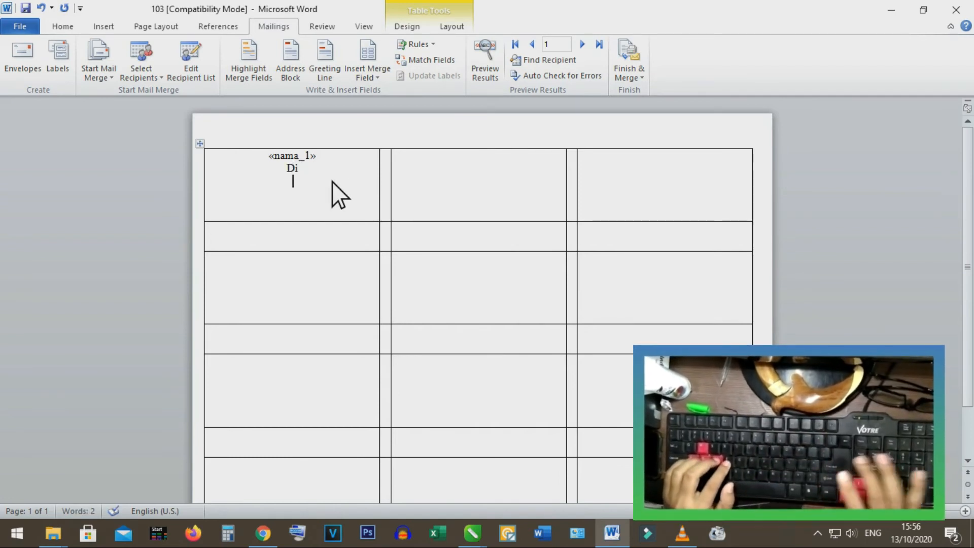
left_click(378, 79)
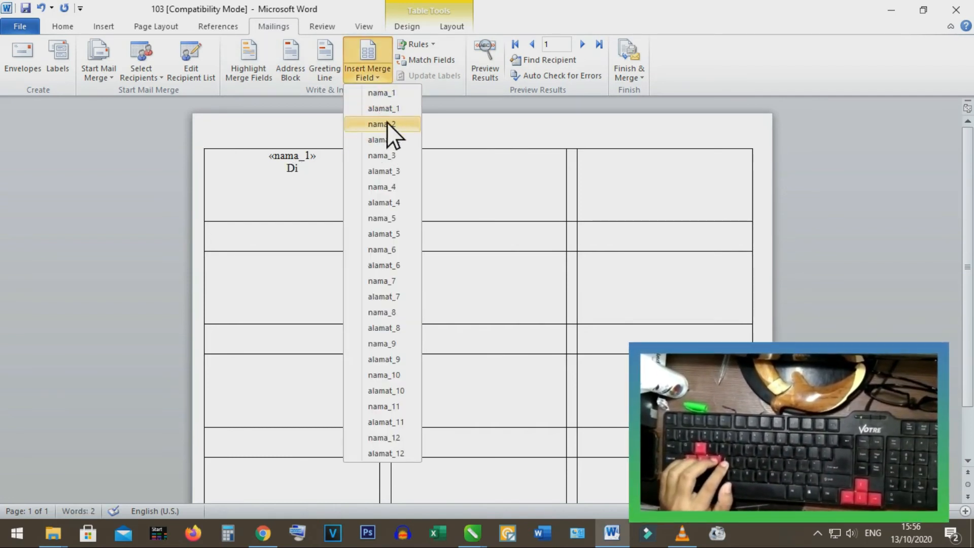
left_click(387, 109)
- Fill the second label of the first row with nama_2, Di and alamat_2 on separate lines
left_click(448, 172)
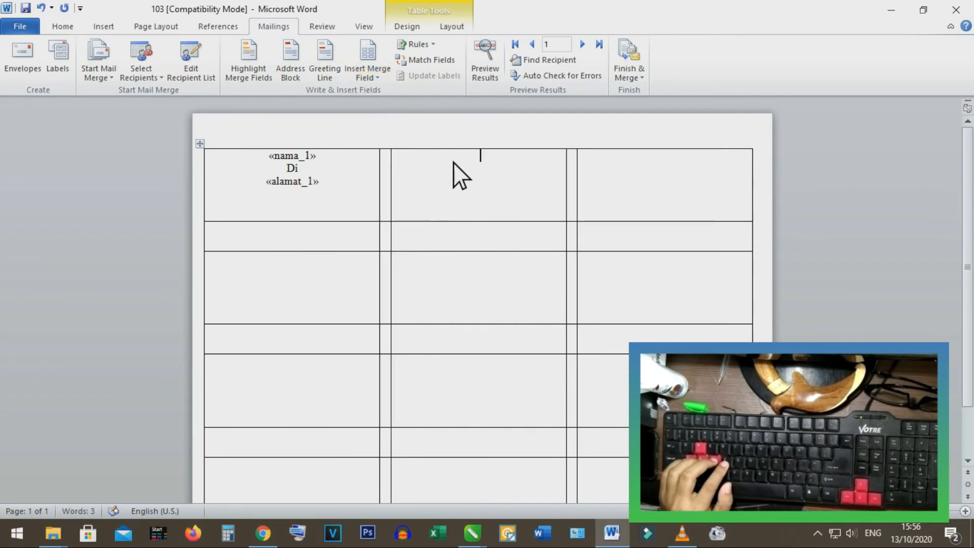
left_click(369, 76)
left_click(394, 125)
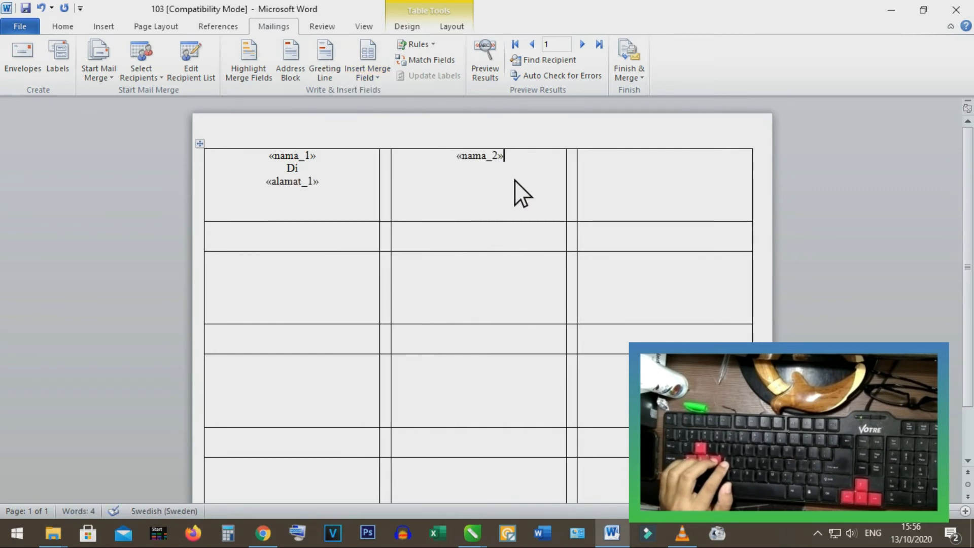
key("Return")
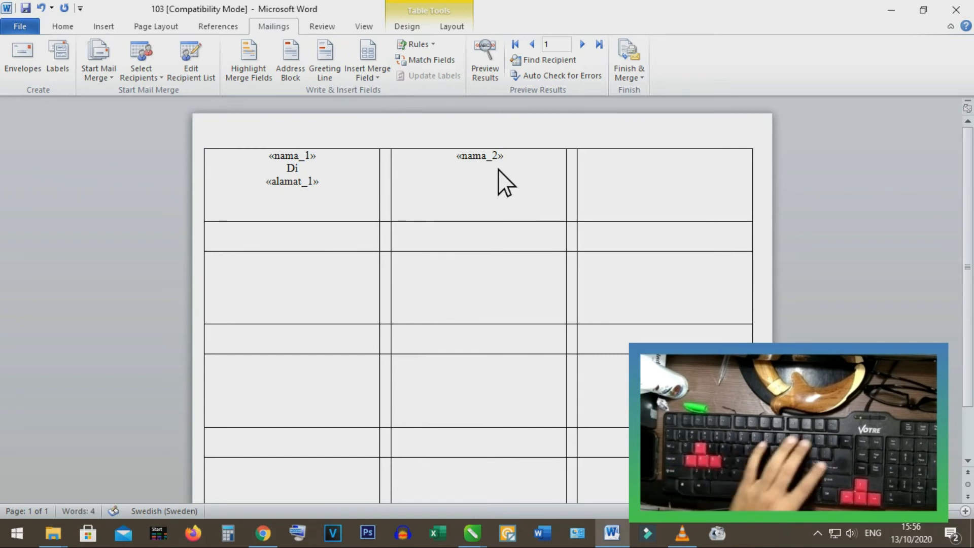
type("di")
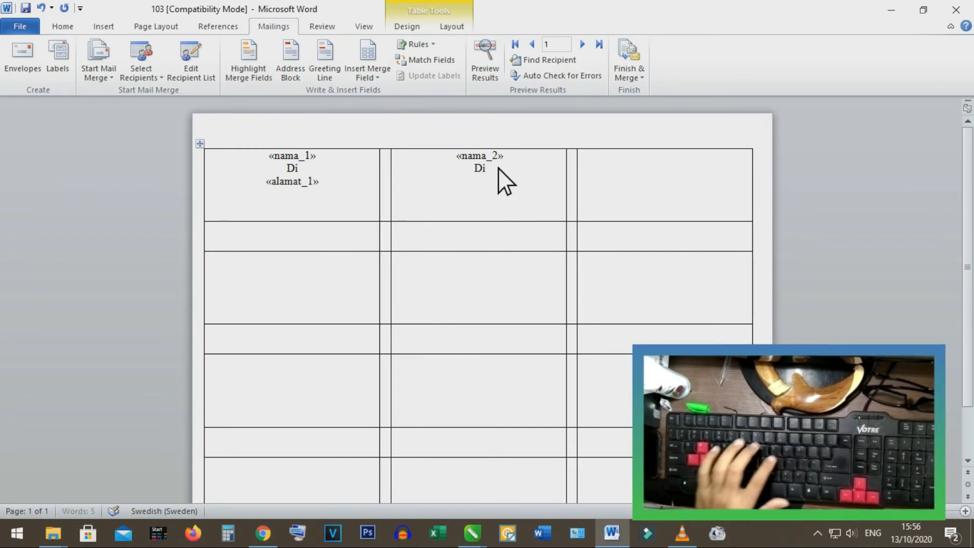
key("Return")
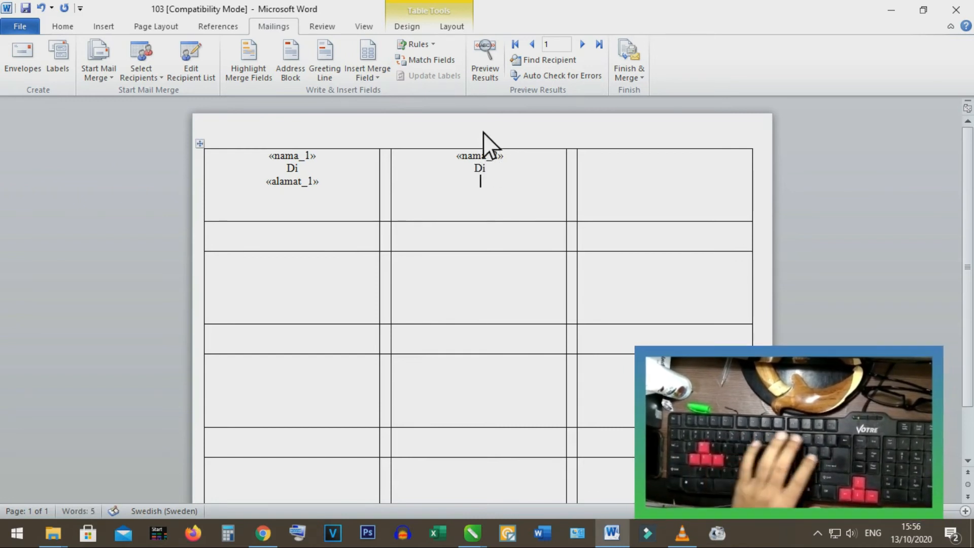
left_click(381, 81)
left_click(400, 137)
- Fill the third label of the first row with nama_3, Di and alamat_3 on separate lines
left_click(594, 156)
left_click(376, 76)
left_click(381, 163)
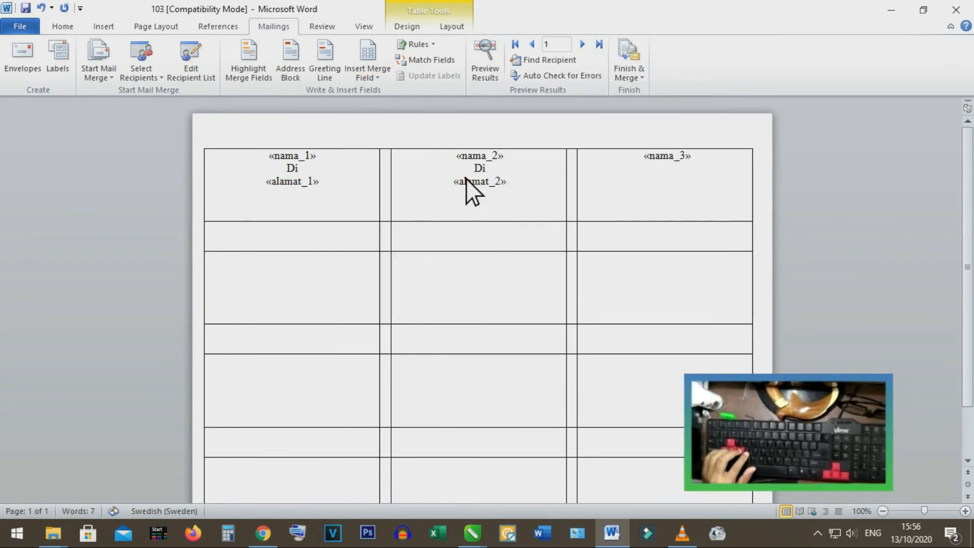
key("Return")
type("Di")
key("Return")
left_click(376, 76)
left_click(381, 181)
- Insert the nama_4, nama_5 and nama_6 merge fields into the three labels of the second label row
left_click(375, 79)
left_click(394, 188)
left_click(477, 269)
left_click(375, 79)
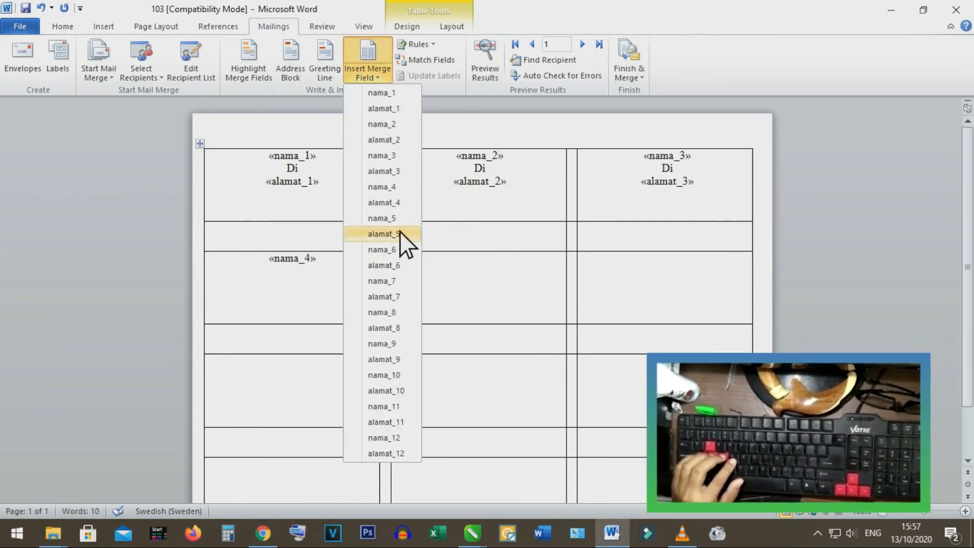
left_click(397, 218)
left_click(654, 269)
left_click(375, 78)
left_click(394, 250)
- Insert the nama_7, nama_8 and nama_9 merge fields into the three labels of the third label row
left_click(372, 79)
left_click(382, 281)
left_click(488, 363)
left_click(375, 78)
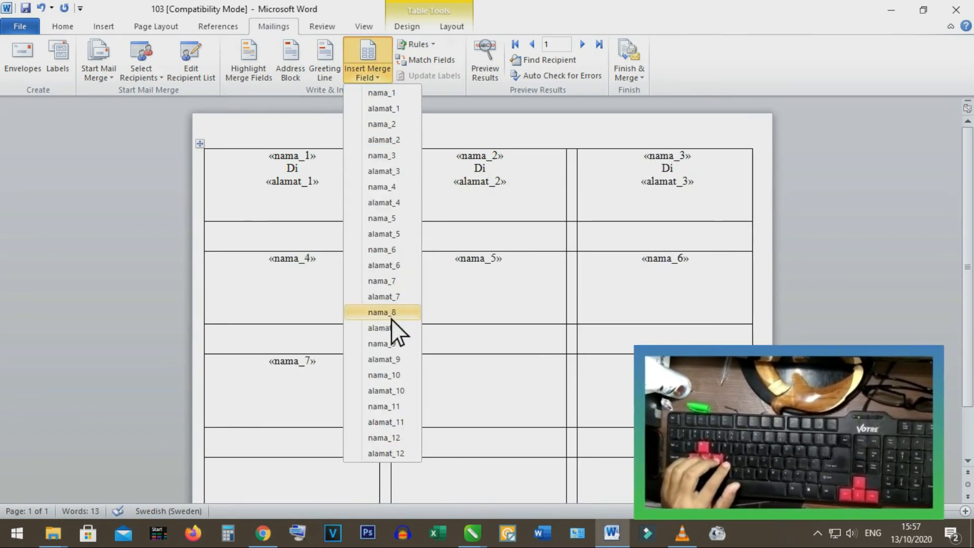
left_click(391, 312)
- Insert the nama_10, nama_11 and nama_12 merge fields into the three labels of the fourth label row
left_click(375, 78)
left_click(381, 374)
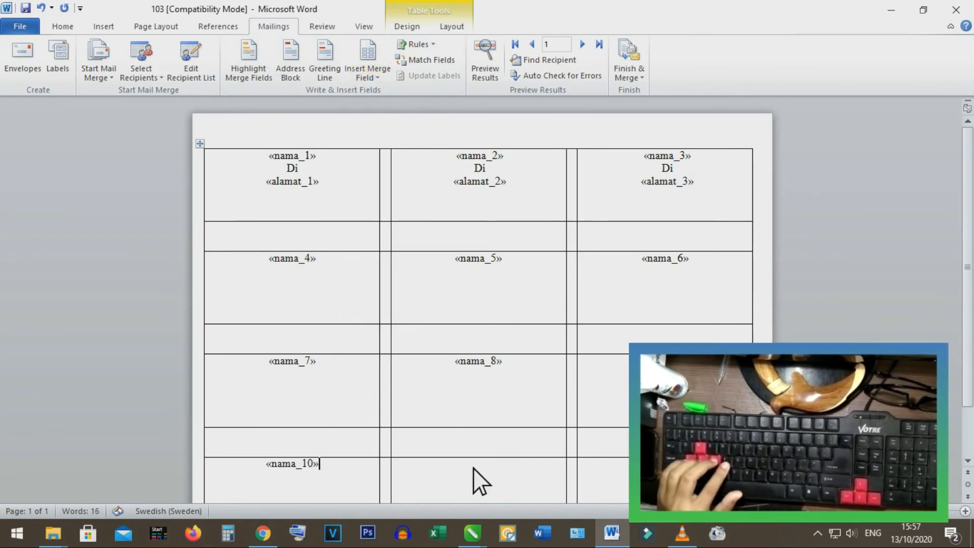
left_click(473, 467)
left_click(375, 76)
left_click(384, 406)
left_click(376, 76)
- Add the word Di and the alamat_4 merge field on separate lines below nama_4
left_click(304, 309)
key("Return")
type("Di")
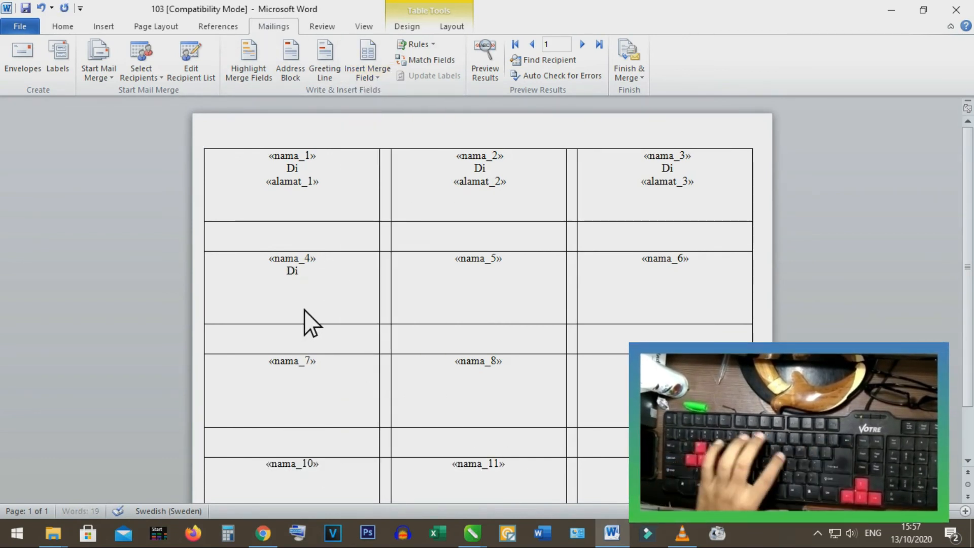
key("Return")
left_click(376, 78)
left_click(384, 203)
- Complete the nama_5 and nama_6 labels with Di and the alamat_5 and alamat_6 fields on separate lines
left_click(514, 266)
type("di")
left_click(376, 76)
left_click(384, 234)
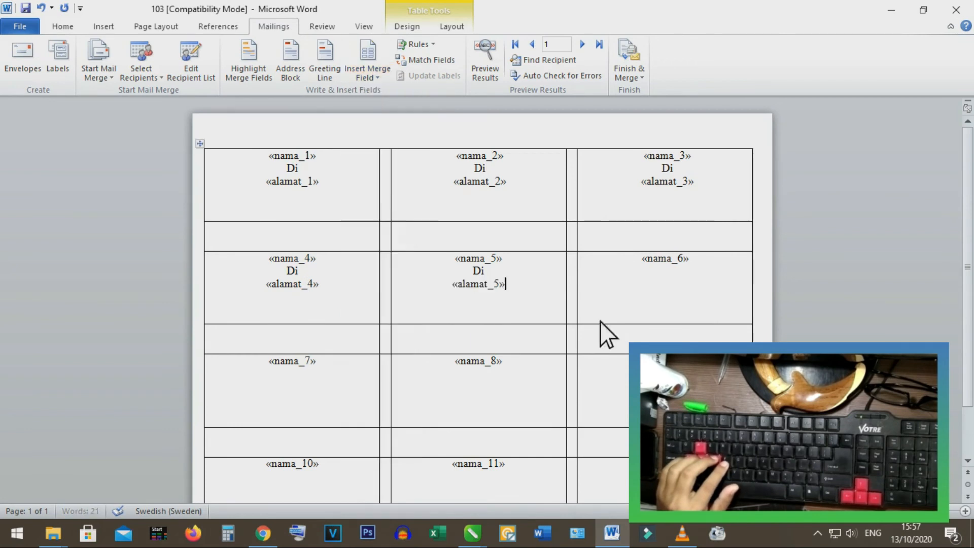
left_click(700, 265)
type("di")
key("Return")
left_click(376, 76)
left_click(384, 265)
- Complete the third label row with Di and the alamat_7, alamat_8 and alamat_9 fields below the matching nama fields
left_click(336, 362)
type("Di")
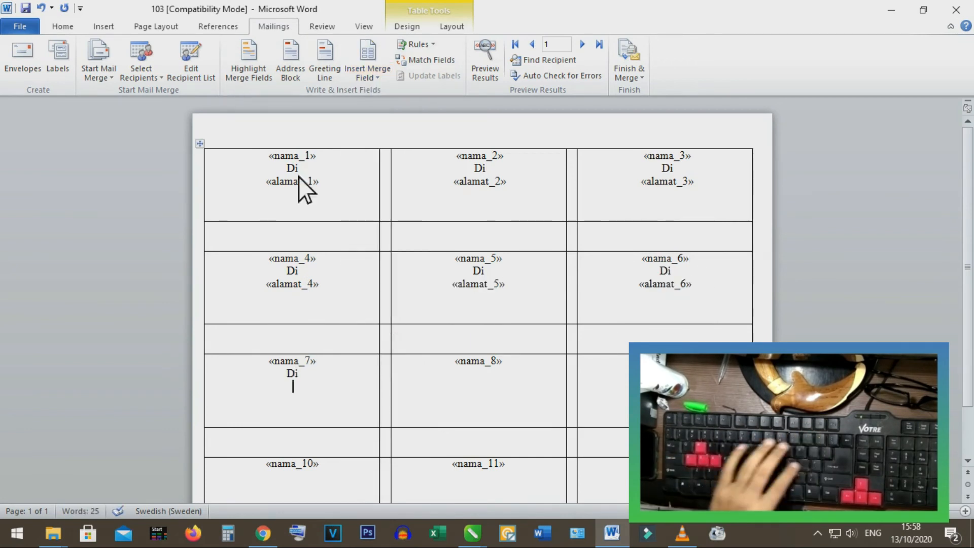
left_click(376, 76)
left_click(384, 297)
left_click(513, 362)
type("Di")
left_click(375, 76)
left_click(384, 328)
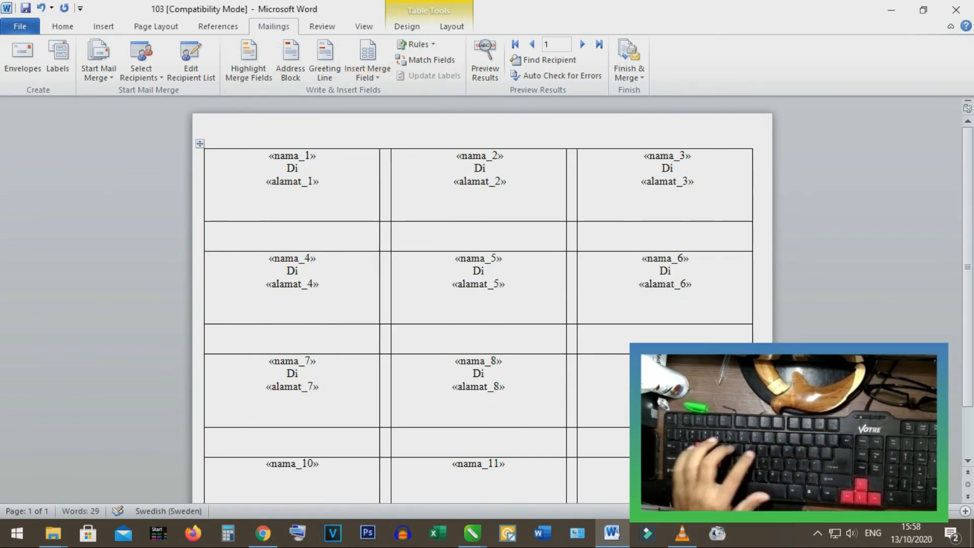
left_click(376, 76)
- Add di with alamat_10 below nama_10, and Di with alamat_11 below nama_11, each on separate lines
left_click(335, 463)
type("di")
left_click(375, 76)
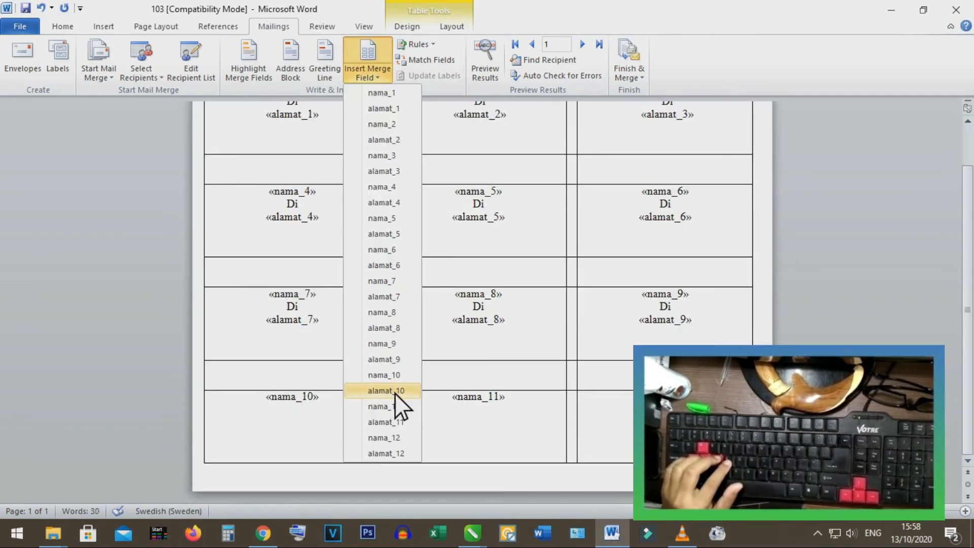
left_click(394, 392)
left_click(523, 400)
type("Di")
left_click(375, 76)
left_click(384, 420)
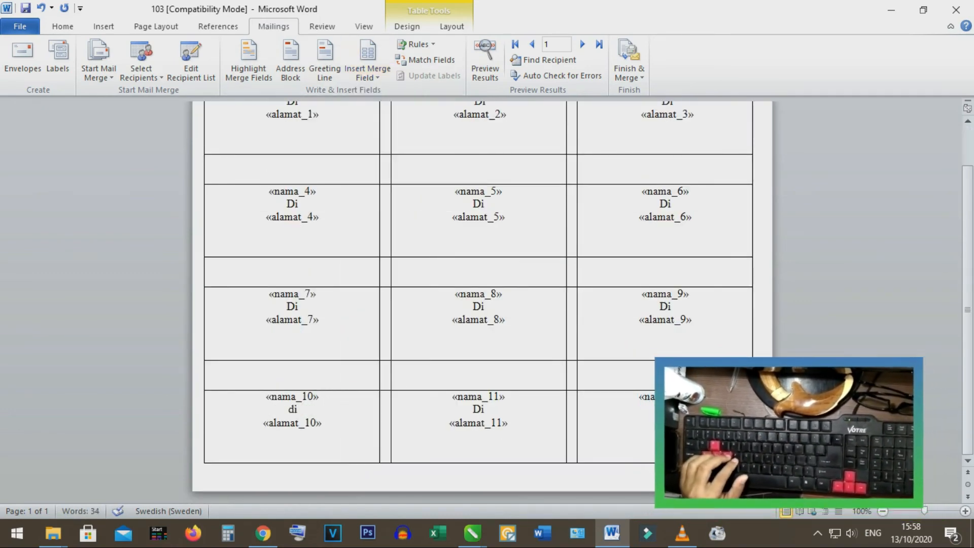
- Complete the last label with nama_12, di and alamat_12 on separate lines
left_click(664, 396)
left_click(375, 76)
left_click(390, 437)
key("Return")
type("di")
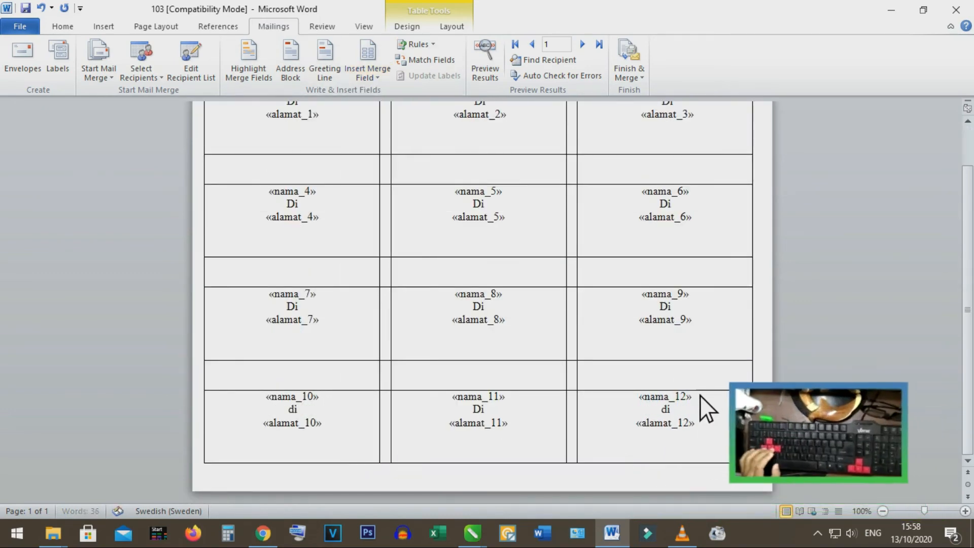
- Insert a blank line between the nama field and Di in the three labels of the first row
scroll(619, 355, "up", 2)
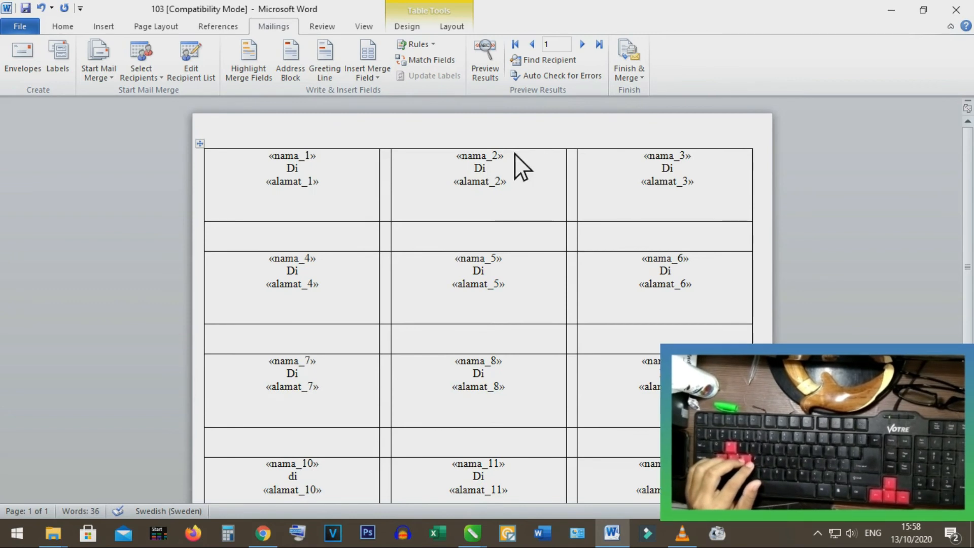
left_click(474, 170)
key("Return")
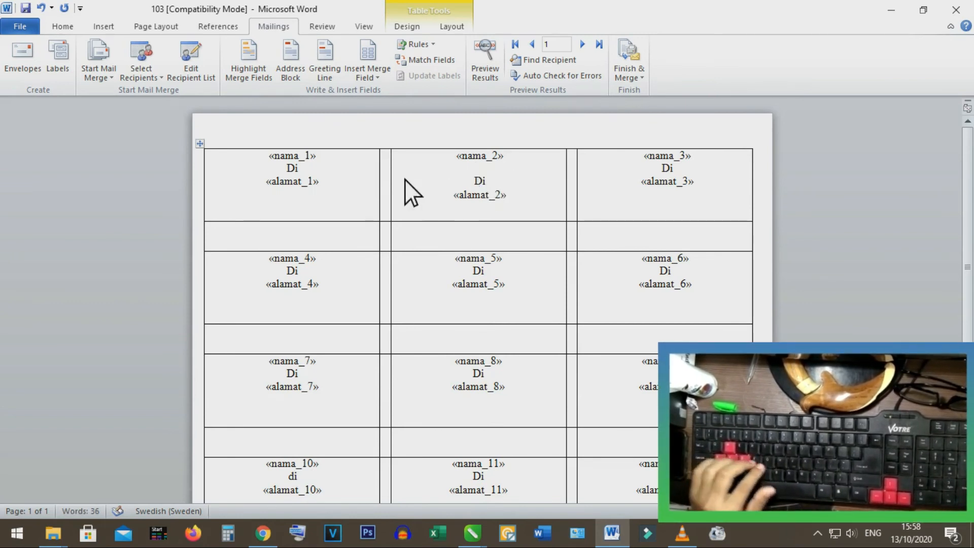
left_click(285, 172)
key("Return")
left_click(661, 170)
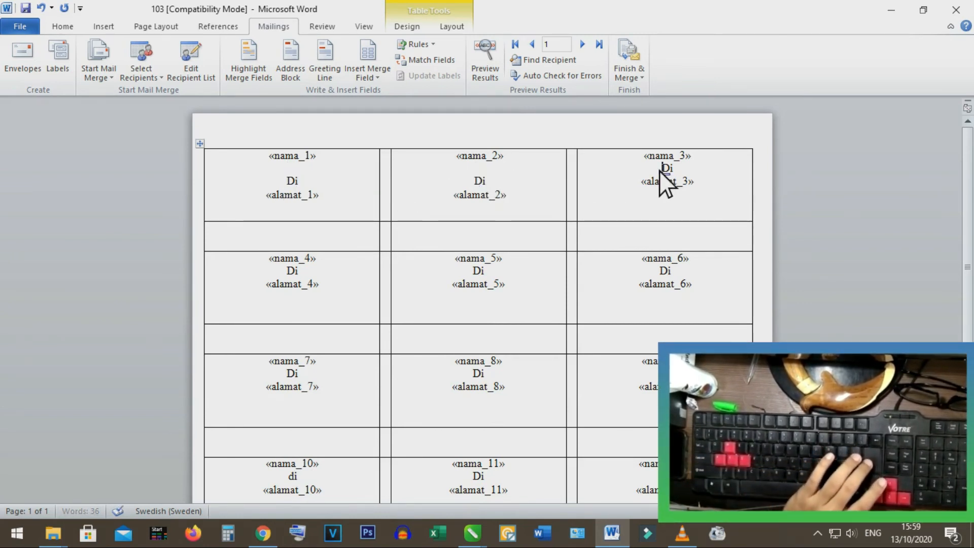
key("Return")
- Insert a blank line above Di in the nama_4, nama_5 and nama_6 labels of the second row
left_click(286, 273)
key("Return")
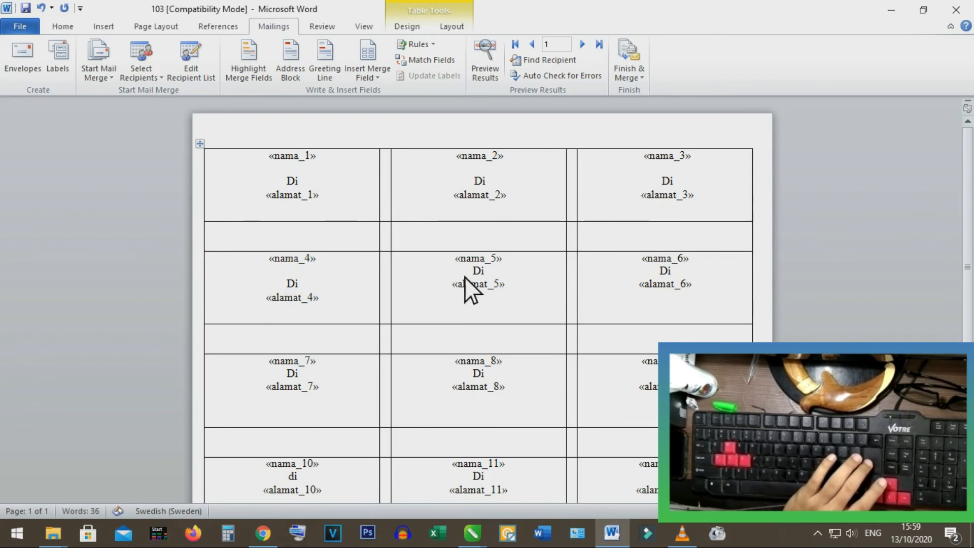
left_click(658, 271)
key("Return")
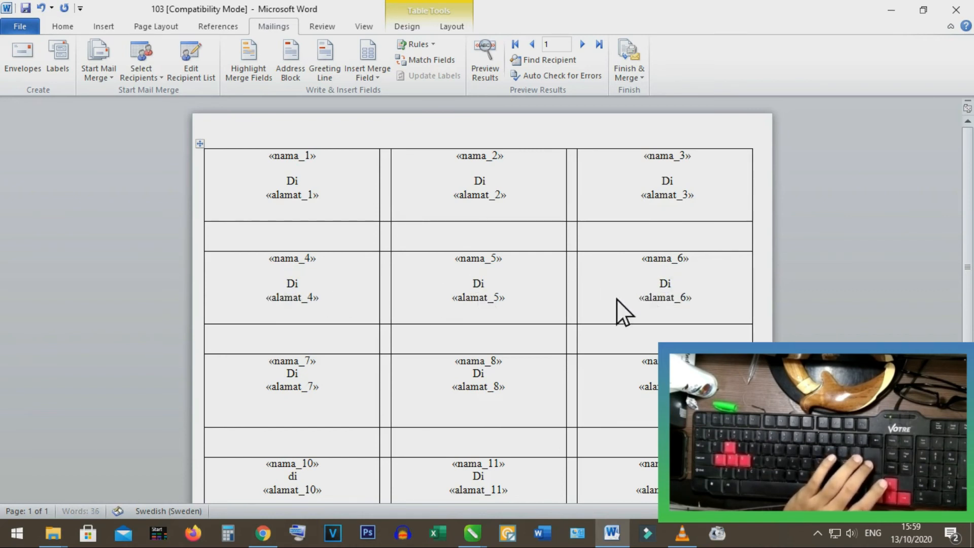
- Insert a blank line above Di in the nama_7, nama_8 and nama_9 labels of the third row
scroll(507, 309, "down", 1)
left_click(287, 339)
key("Return")
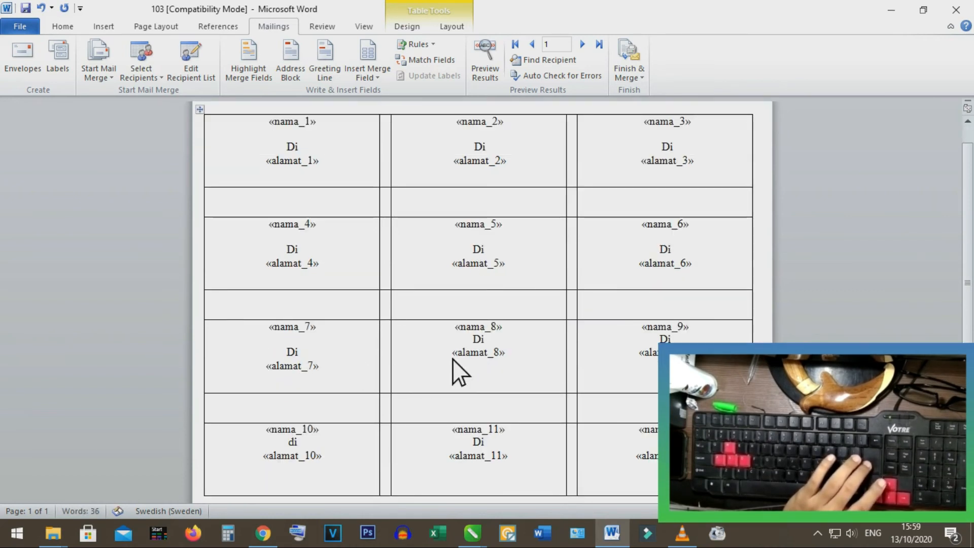
left_click(471, 339)
key("Return")
left_click(661, 339)
key("Return")
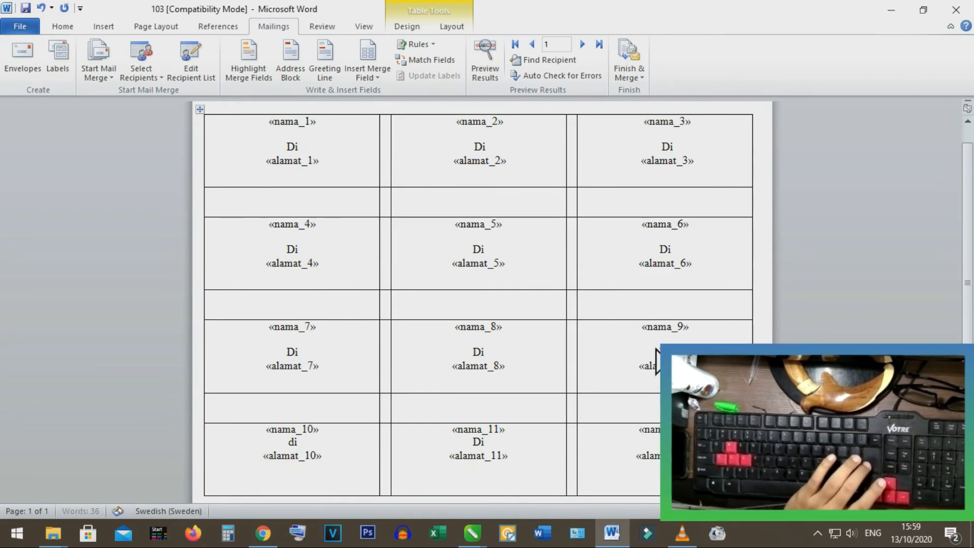
- Insert a blank line above the di line in the nama_10, nama_11 and nama_12 labels of the fourth row
scroll(458, 403, "down", 1)
left_click(290, 409)
key("Return")
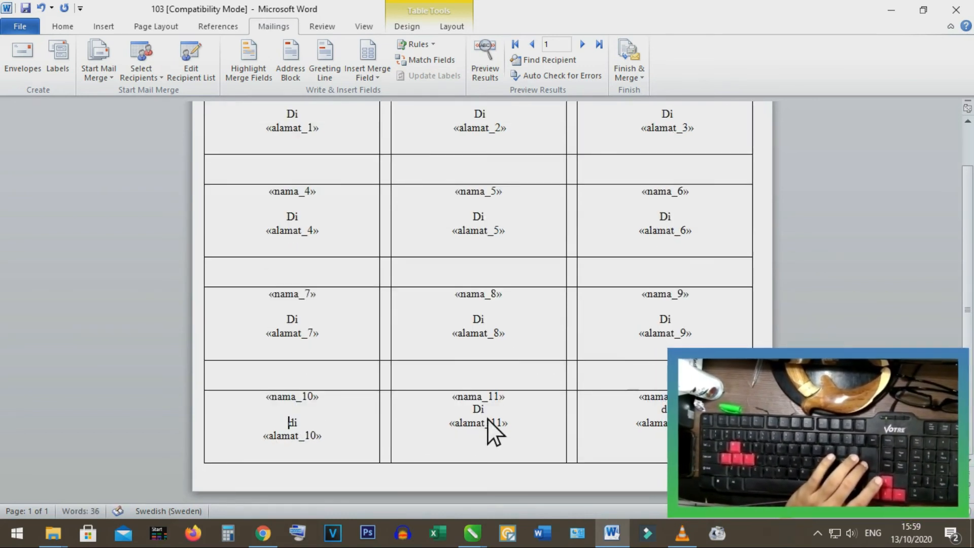
left_click(472, 409)
key("Return")
left_click(662, 413)
key("Return")
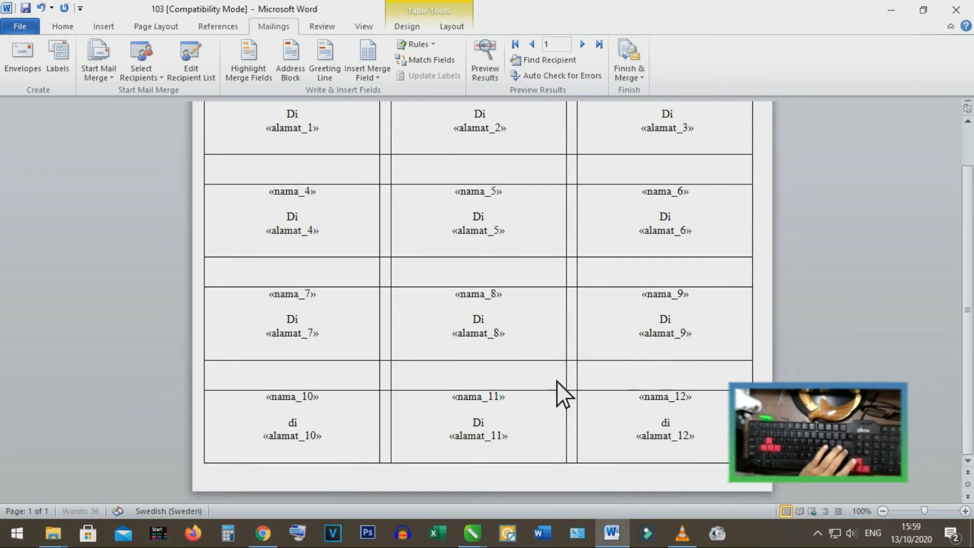
- Remove all borders from the entire label table with the No Border option
scroll(304, 315, "up", 2)
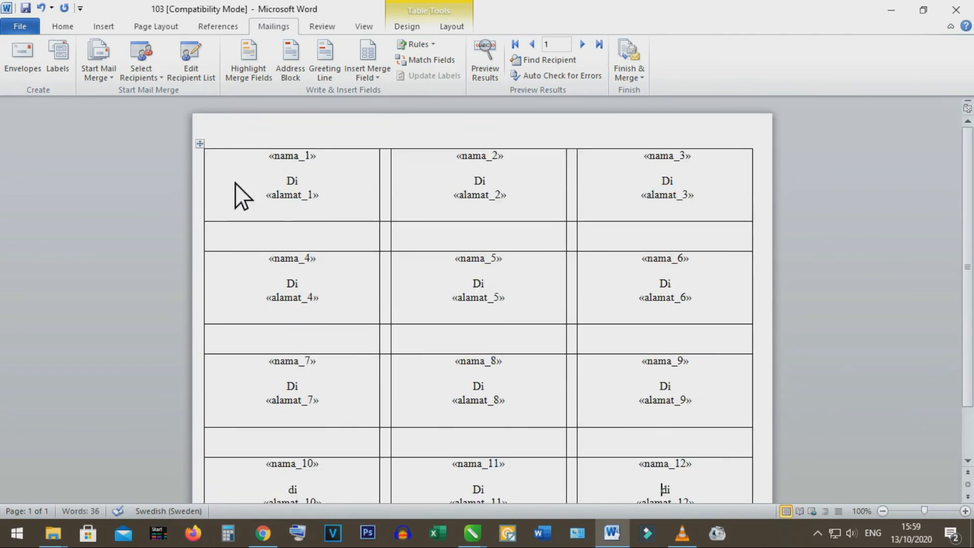
left_click(201, 145)
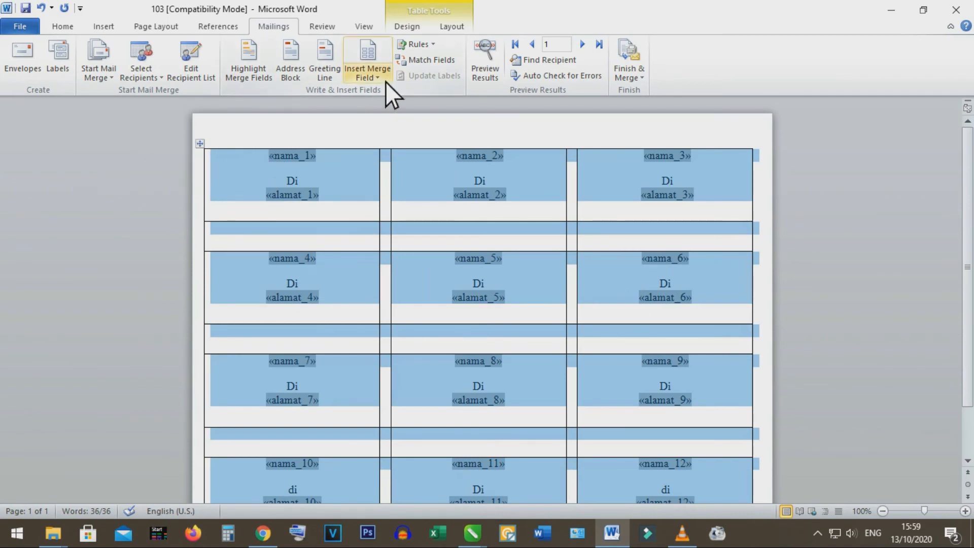
left_click(56, 28)
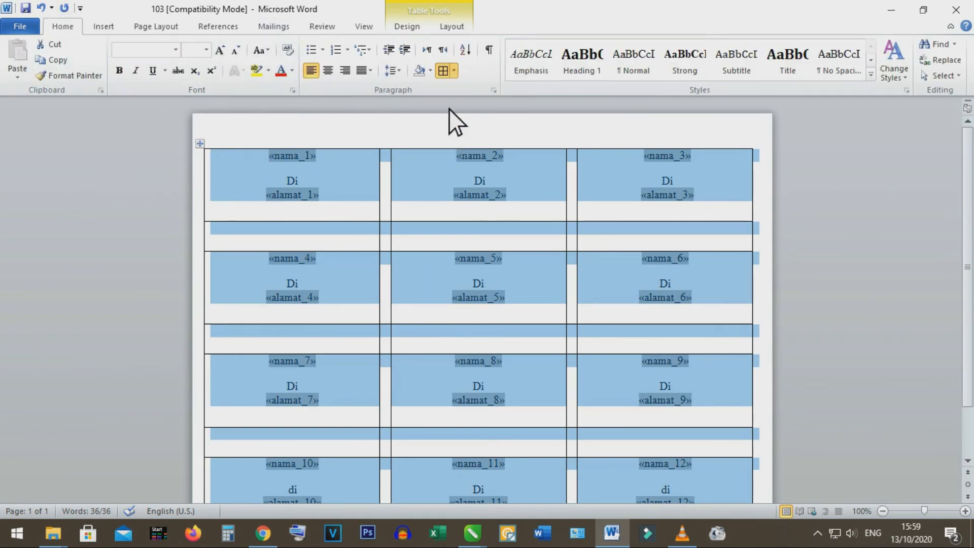
left_click(454, 72)
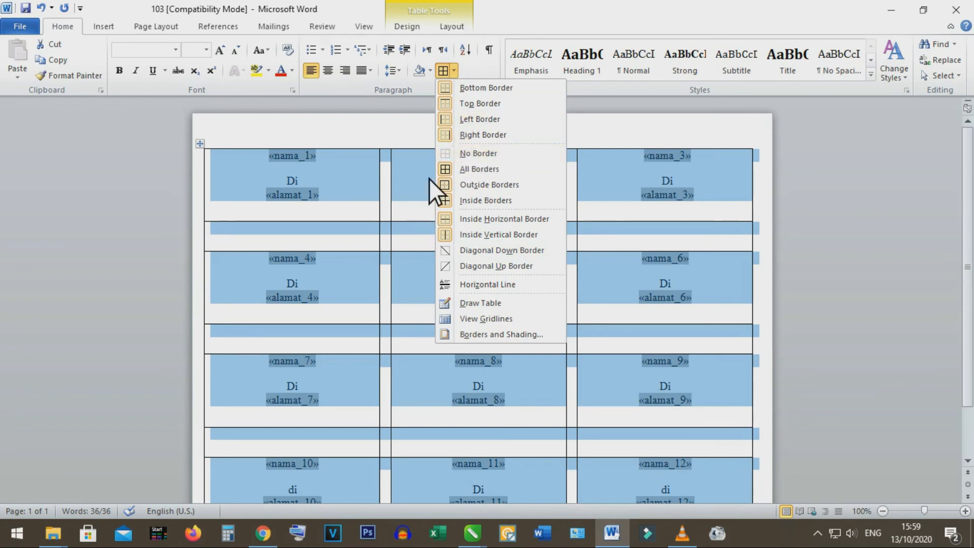
left_click(474, 154)
left_click(250, 146)
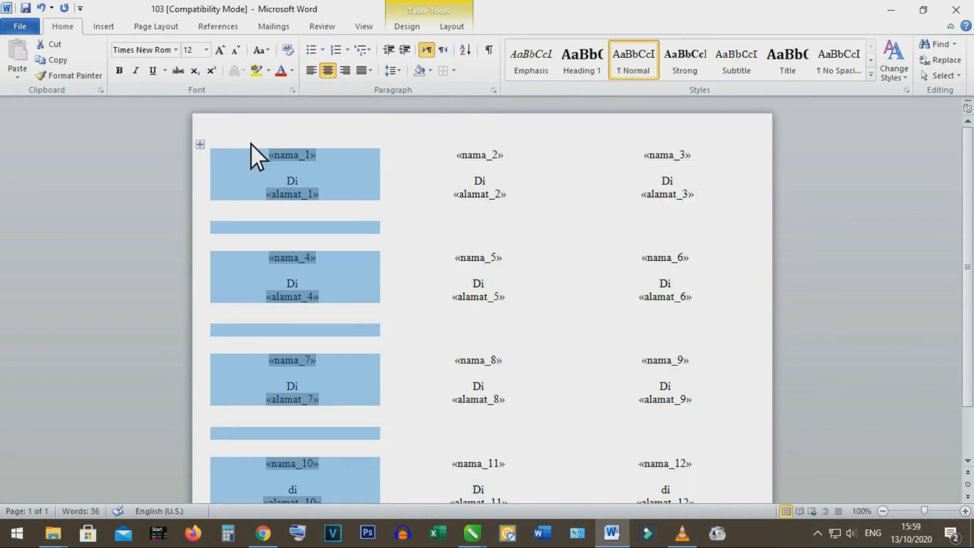
- Preview the merge results for record 1 and look over all twelve labels on the page
left_click(274, 26)
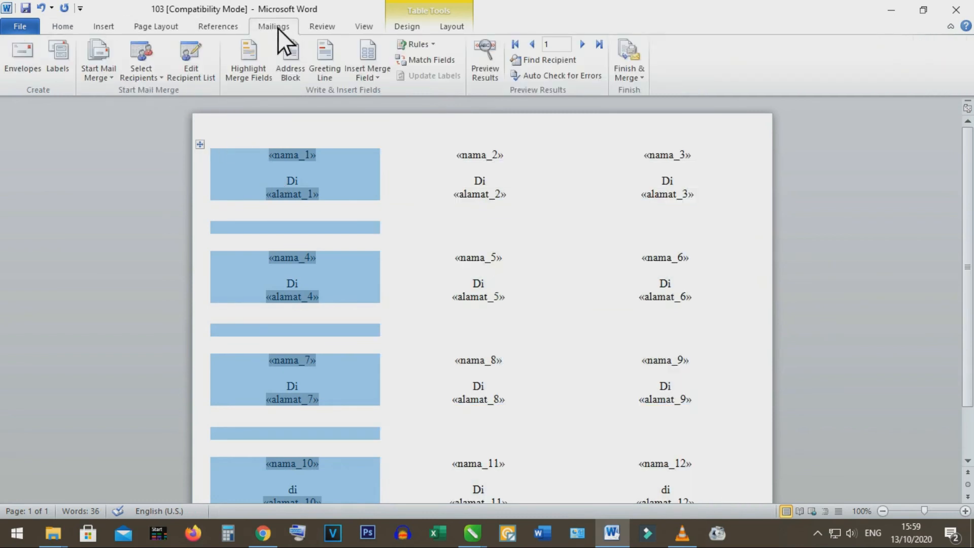
left_click(411, 145)
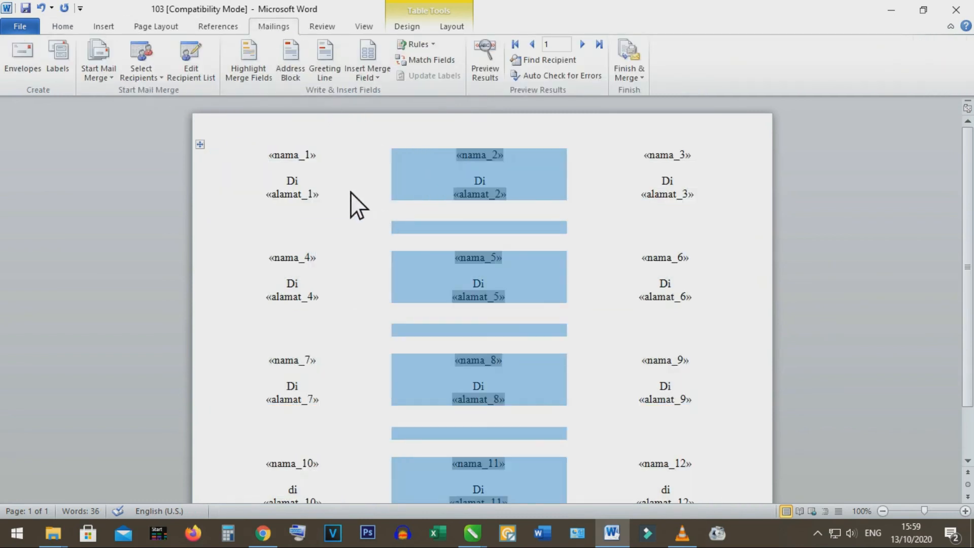
left_click(339, 199)
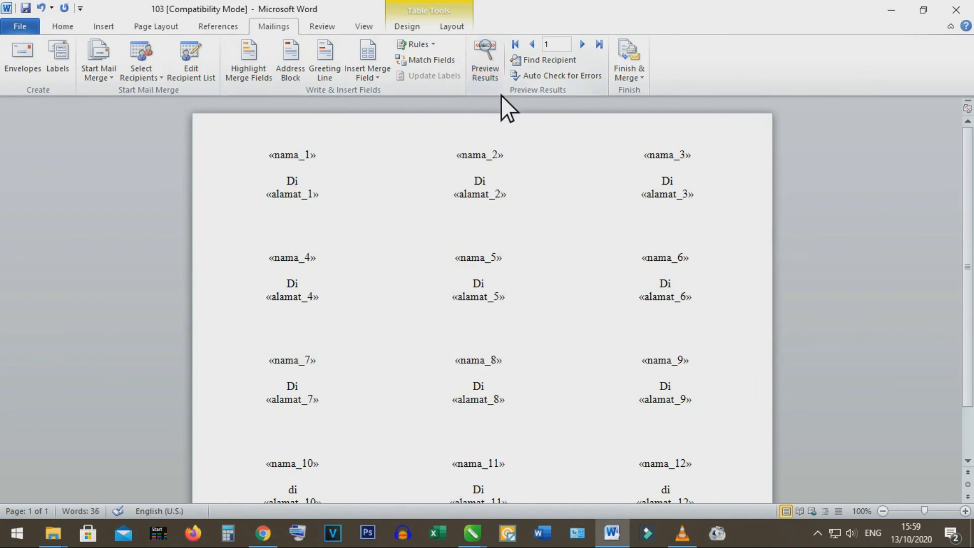
left_click(491, 69)
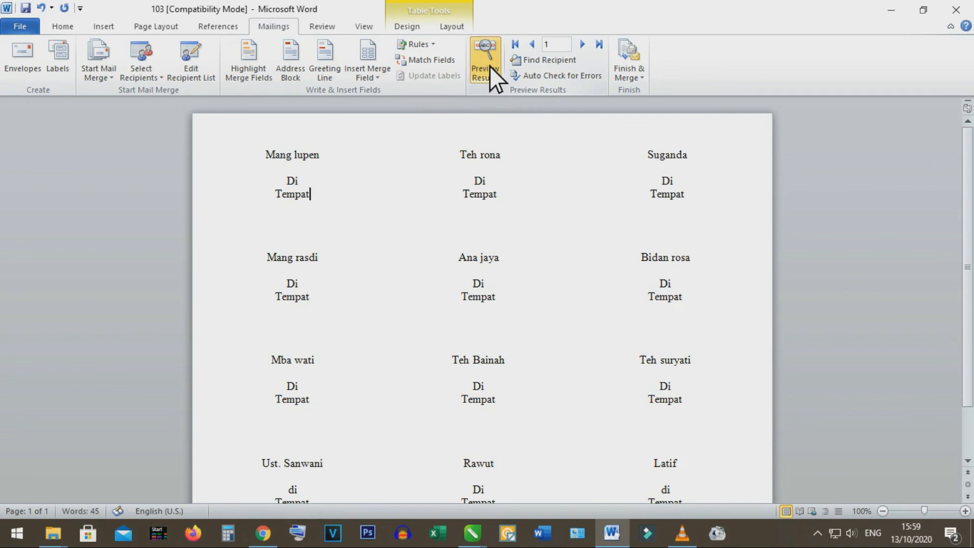
scroll(499, 220, "down", 3)
scroll(498, 222, "up", 3)
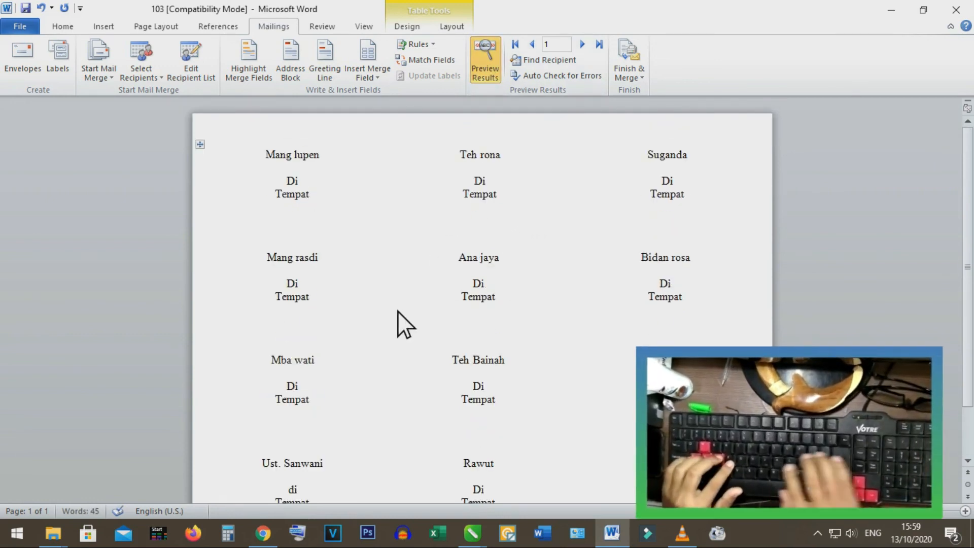
- Check the print preview and the list of available printers, then return to the document
key("ctrl+p")
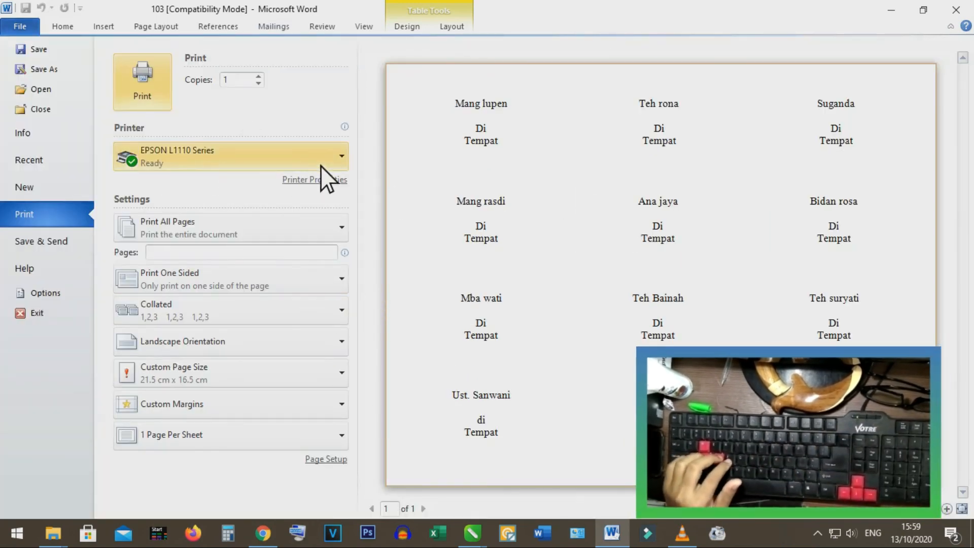
left_click(341, 165)
left_click(342, 164)
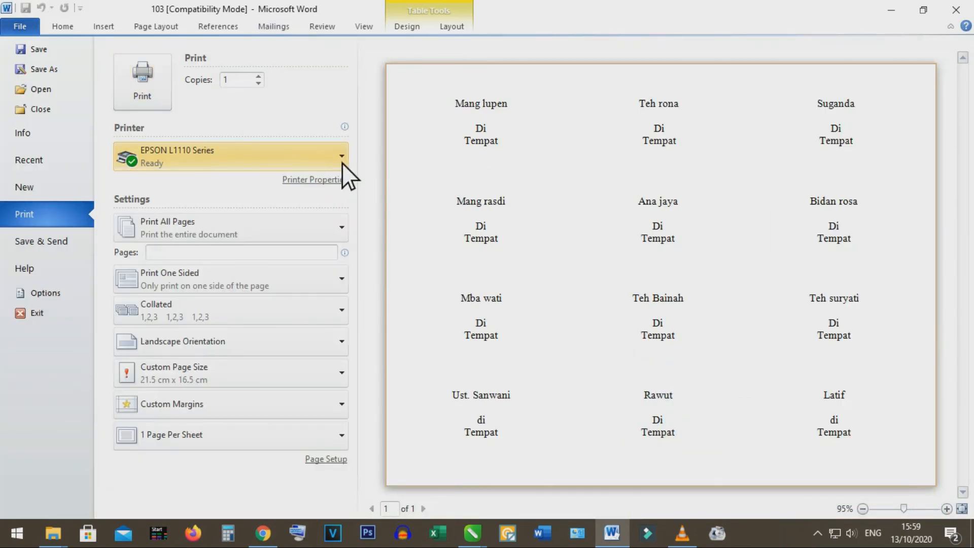
left_click(342, 159)
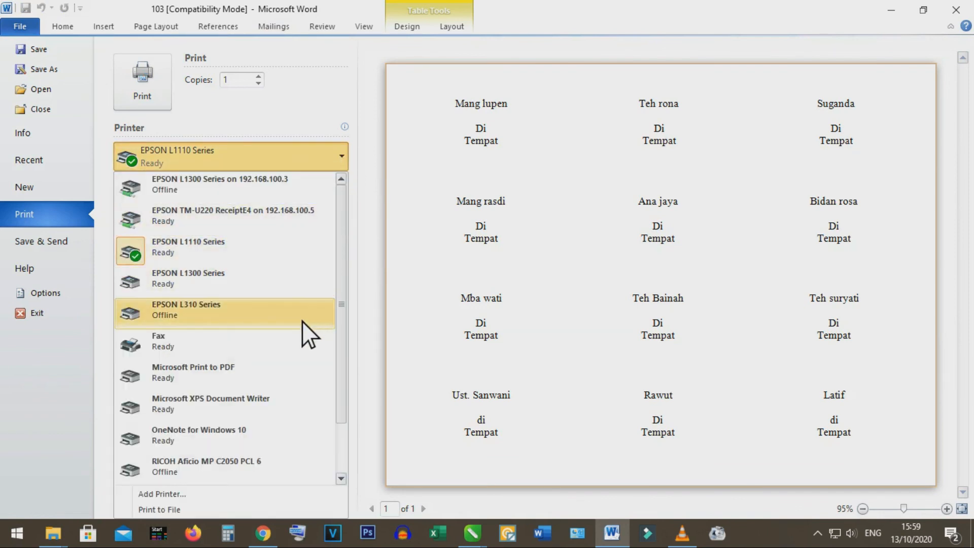
left_click(342, 166)
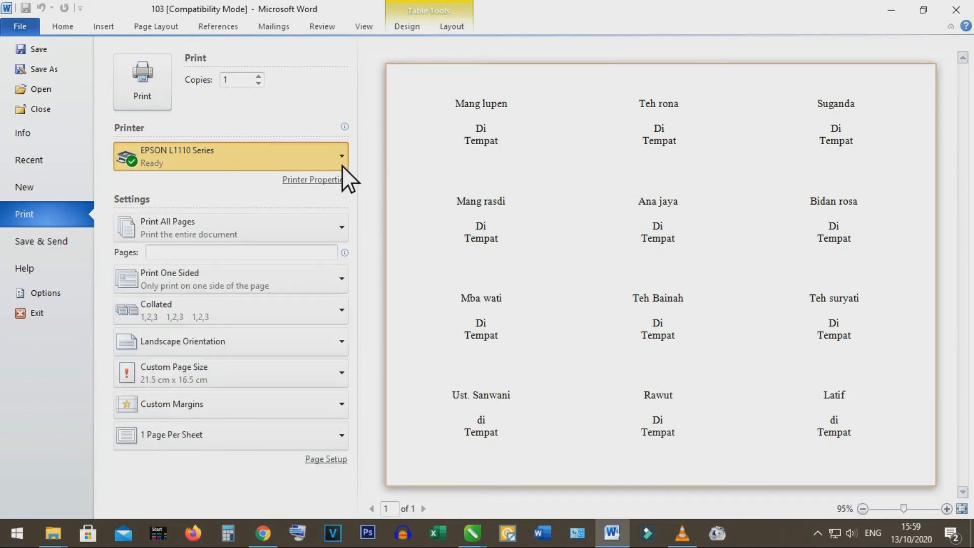
left_click(56, 28)
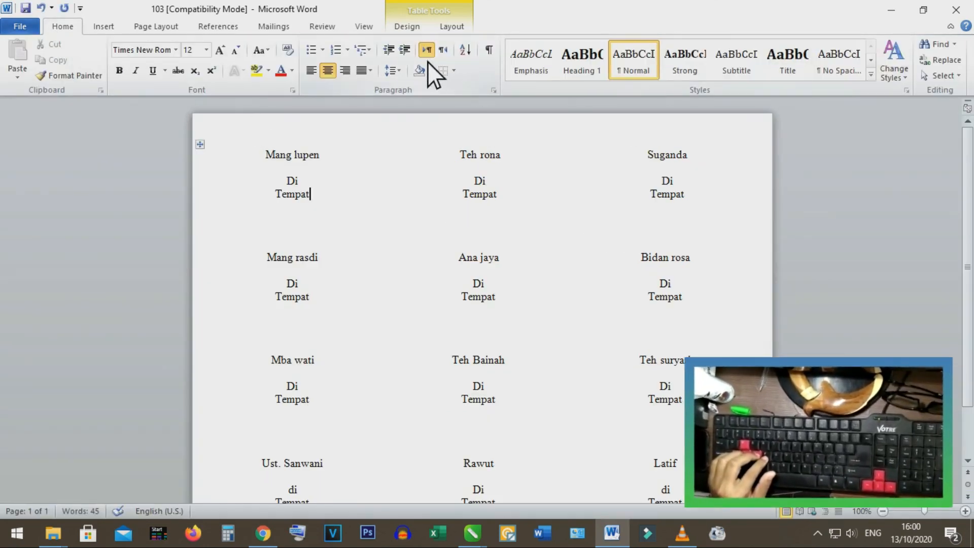
- Browse the merged labels of records 2 and 3, then go back to record 1
left_click(276, 29)
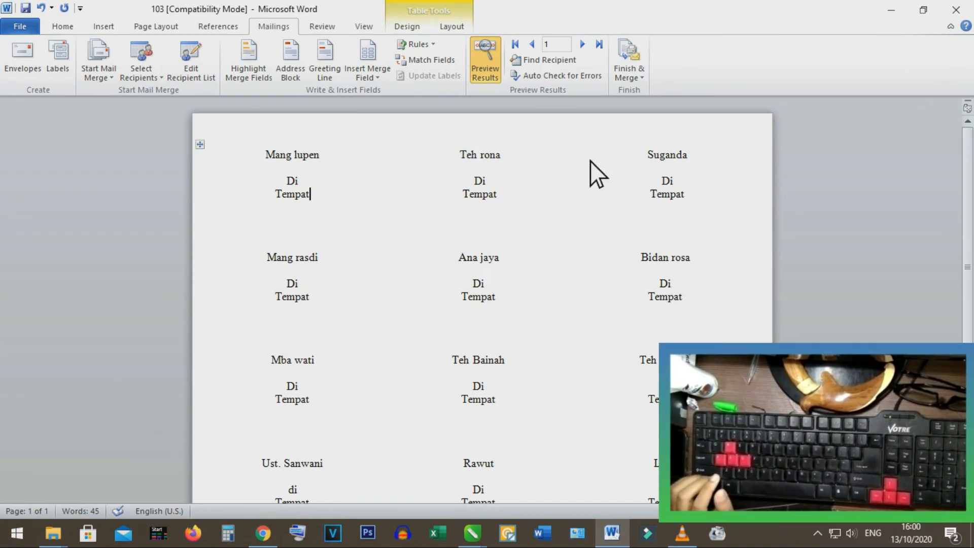
left_click(587, 46)
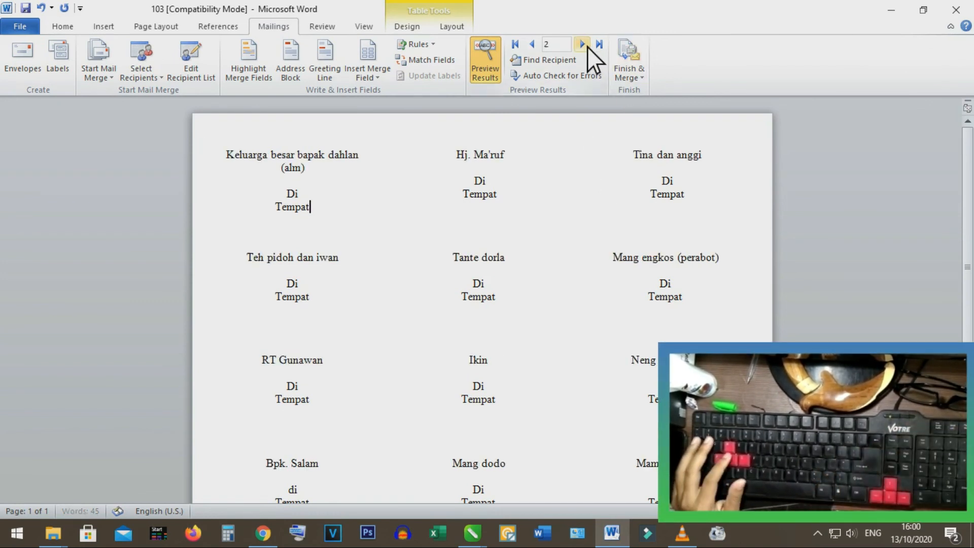
left_click(582, 45)
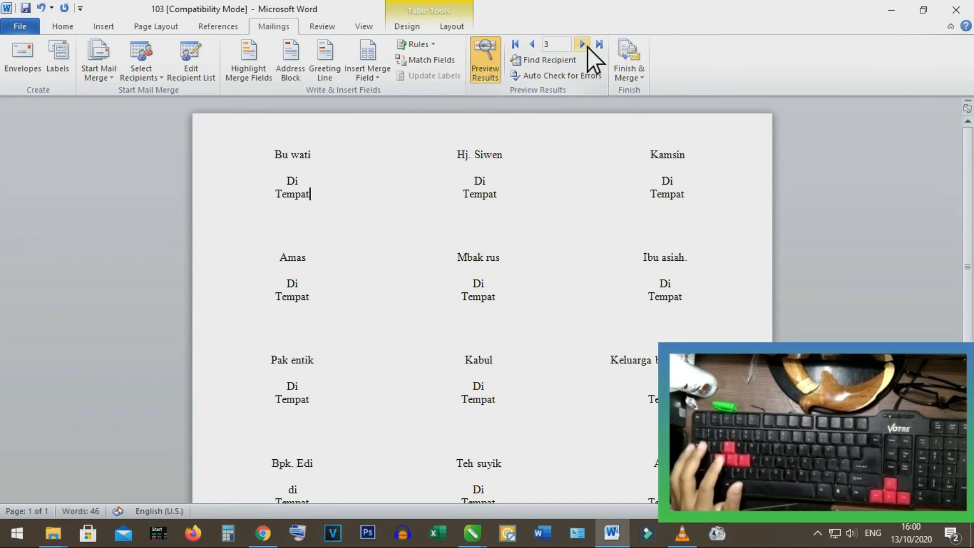
left_click(523, 45)
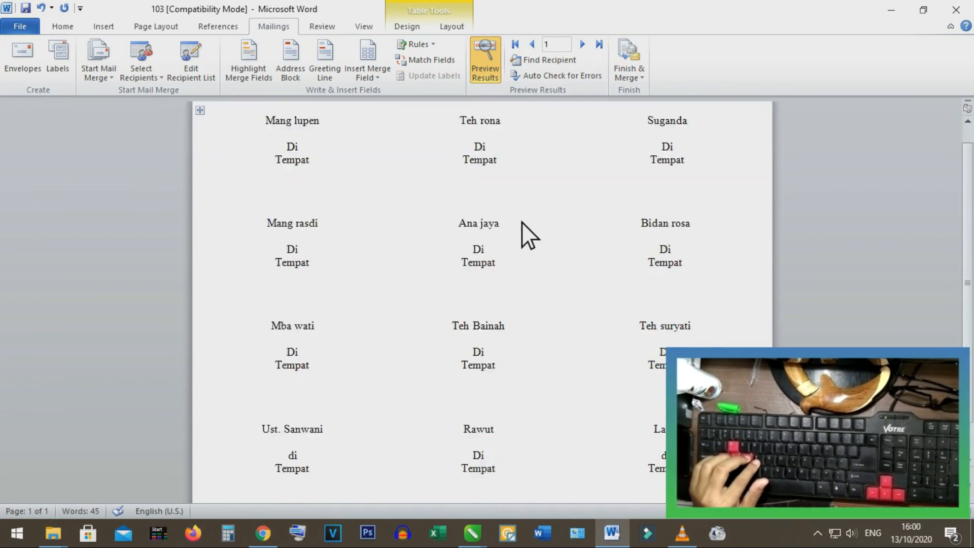
- Open the print settings for the record 1 label page
key("ctrl+p")
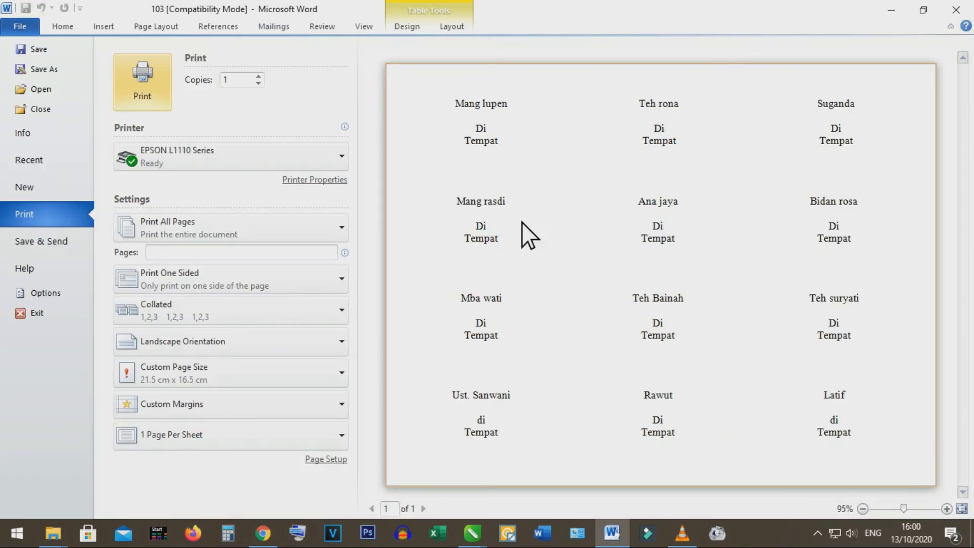